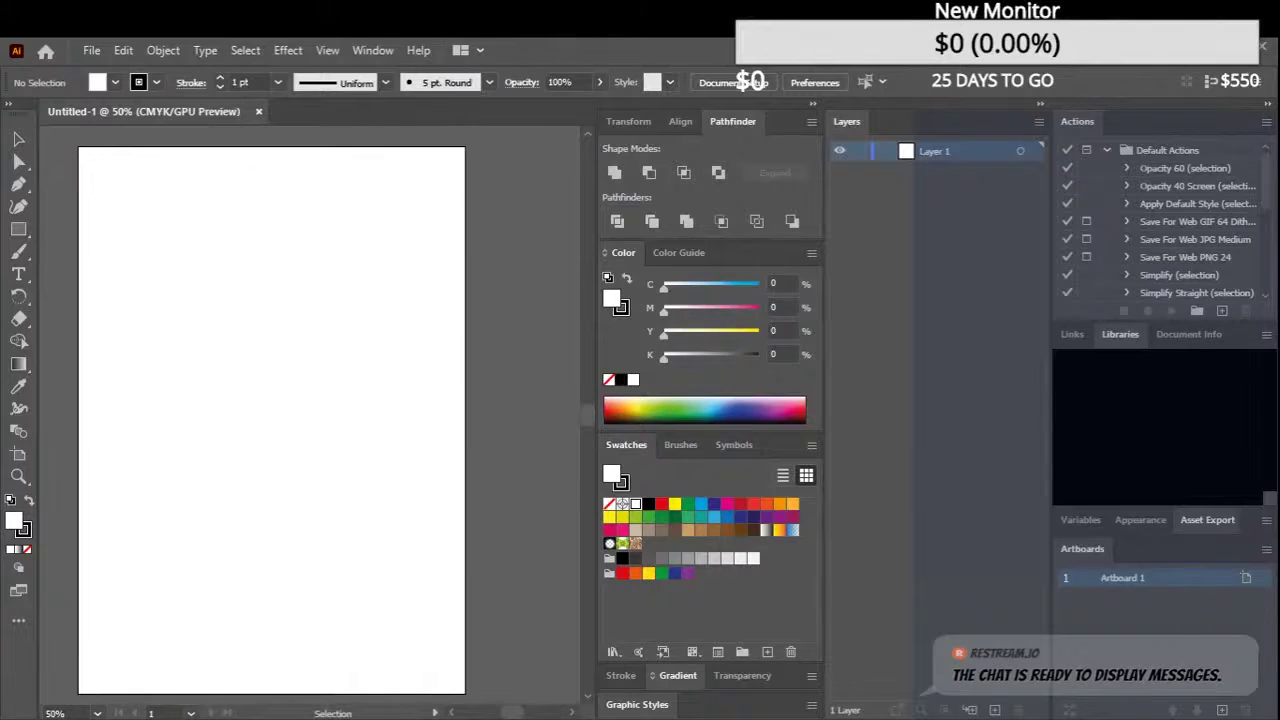
Place Maitake.jpg on the artboard and zoom in on it
drag(114, 143, 514, 526)
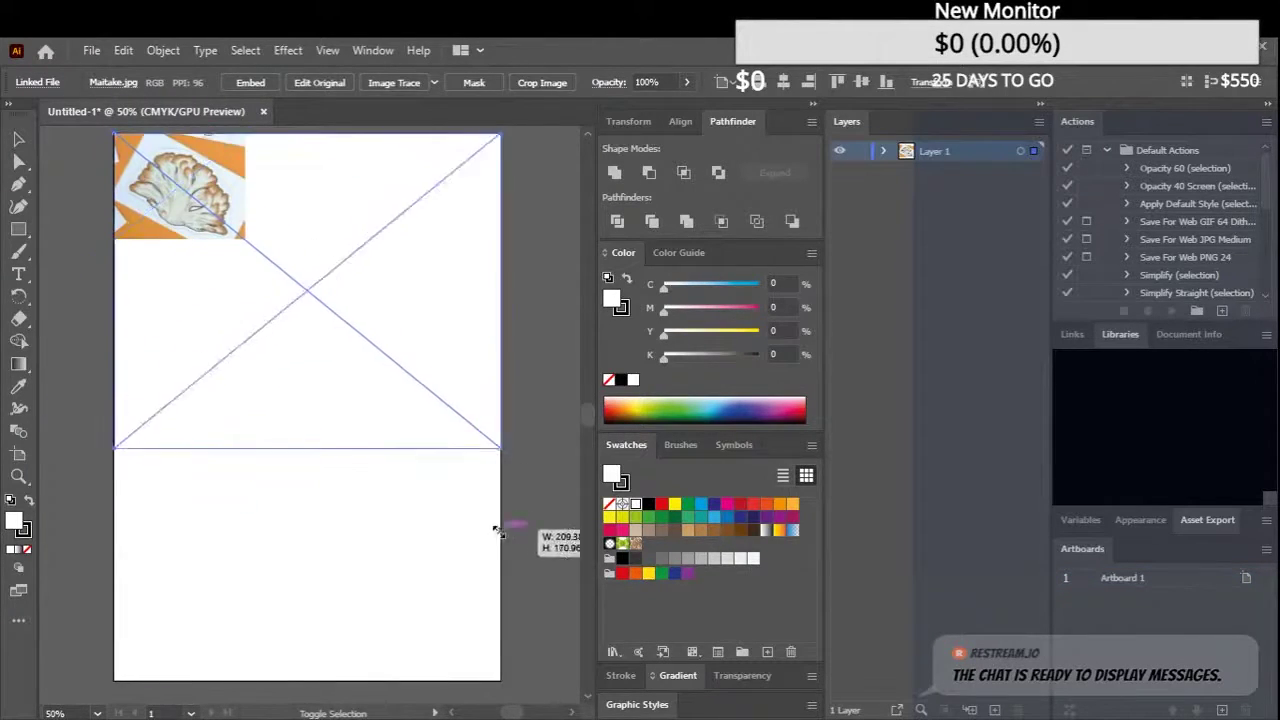
scroll(350, 400, up, 3)
Start a Curvature-tool outline along the mushroom's lower scalloped edge
key(p)
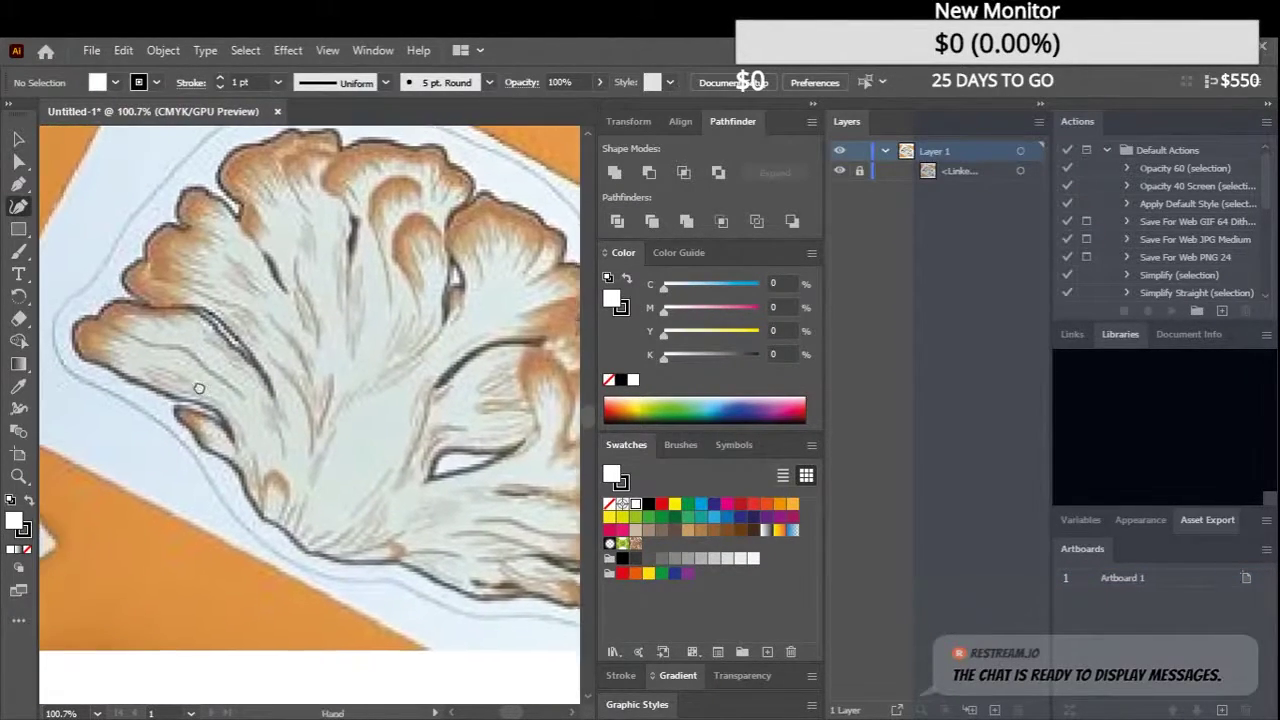
click(210, 494)
click(250, 503)
click(258, 517)
click(300, 521)
click(330, 519)
click(378, 531)
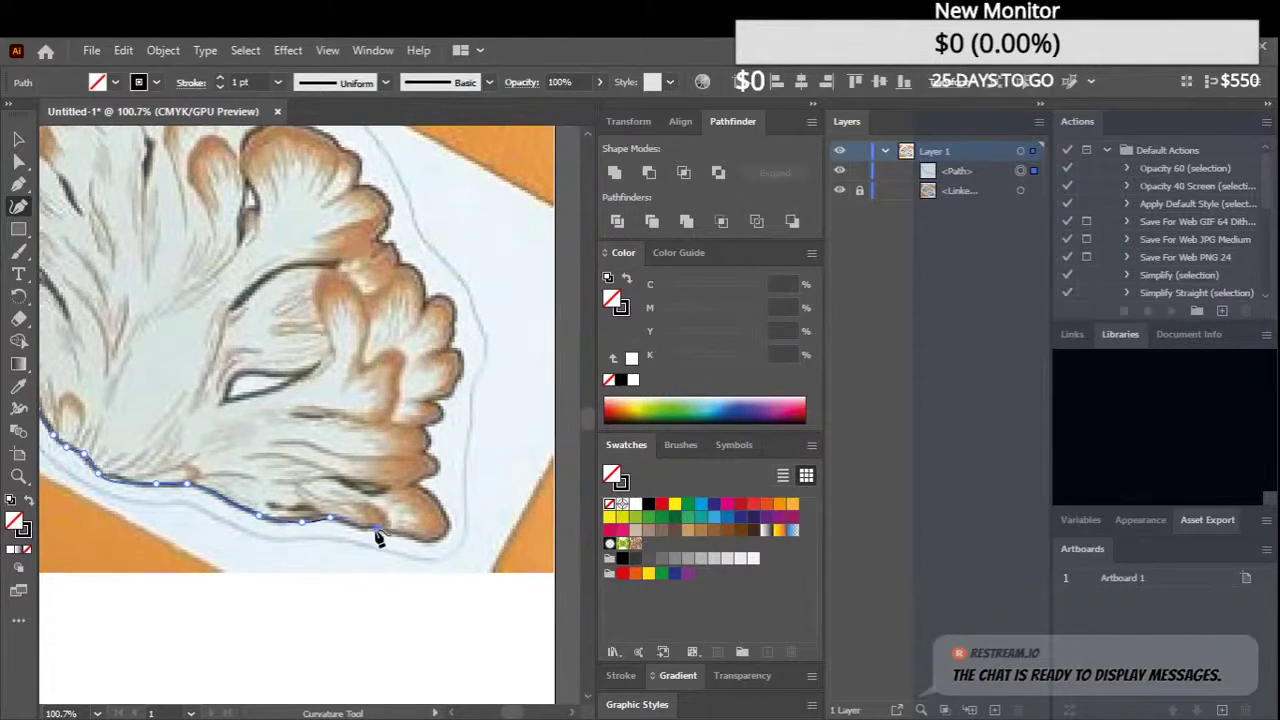
scroll(427, 495, up, 2)
scroll(437, 500, up, 3)
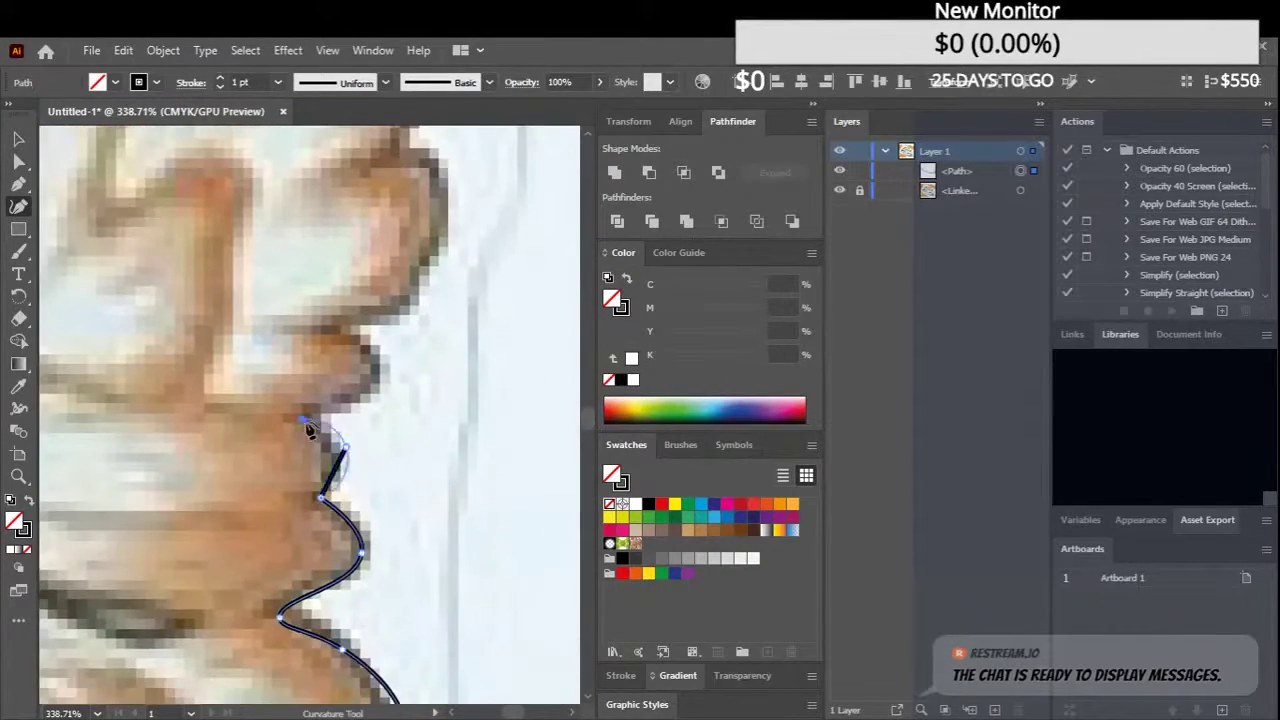
Continue the outline up the lobe and along the upper fur edge, then finish the path
click(334, 496)
scroll(334, 496, up, 3)
scroll(334, 496, right, 2)
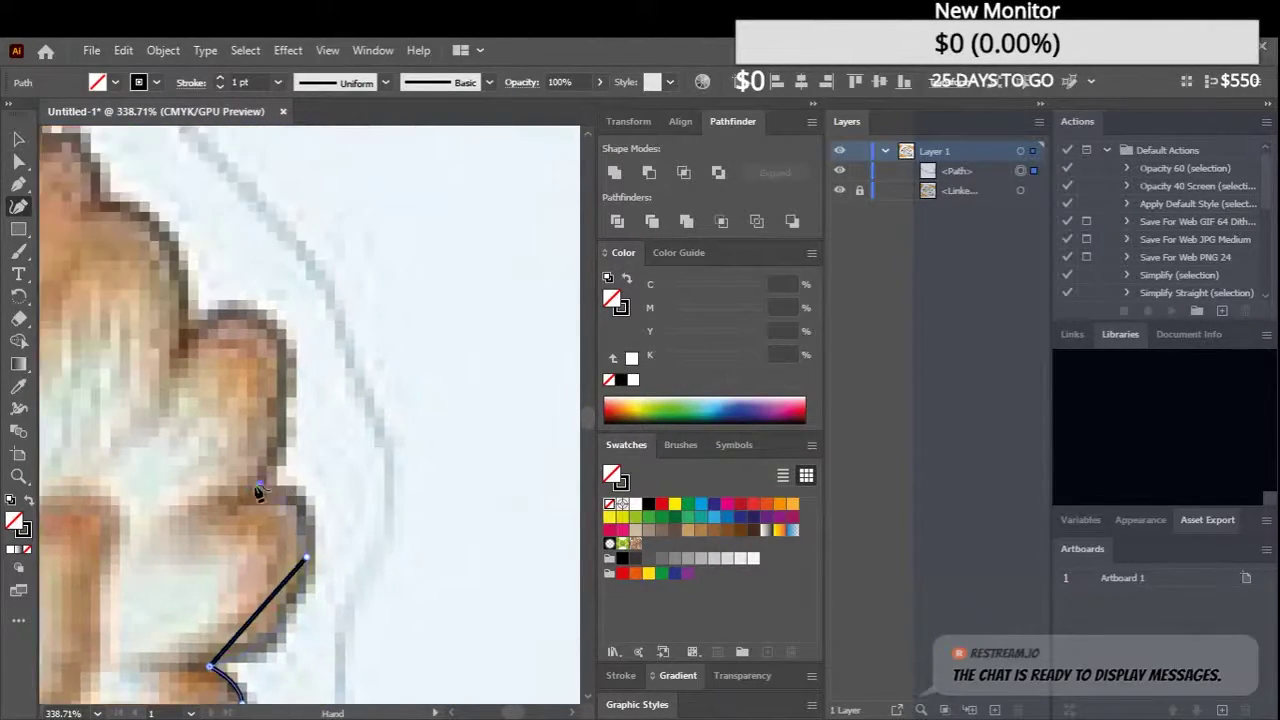
click(330, 574)
scroll(287, 513, left, 2)
scroll(307, 345, up, 5)
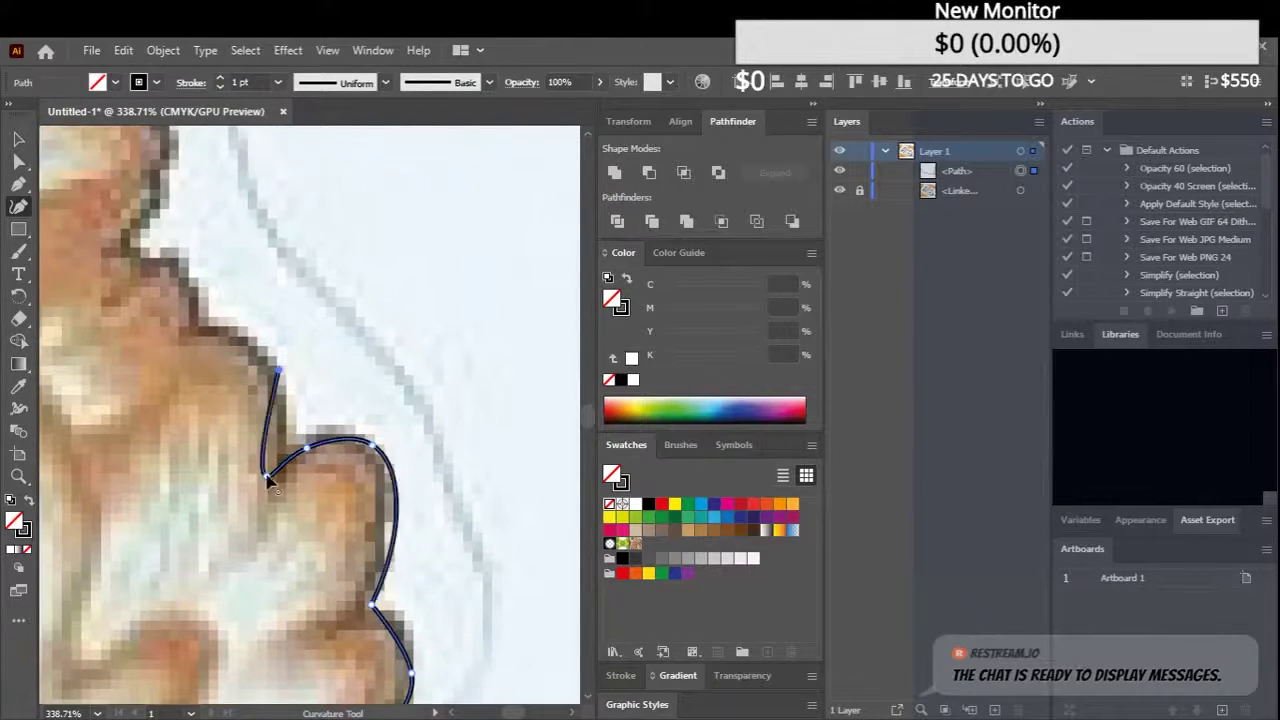
click(291, 454)
scroll(215, 488, up, 1)
click(215, 483)
scroll(300, 429, up, 2)
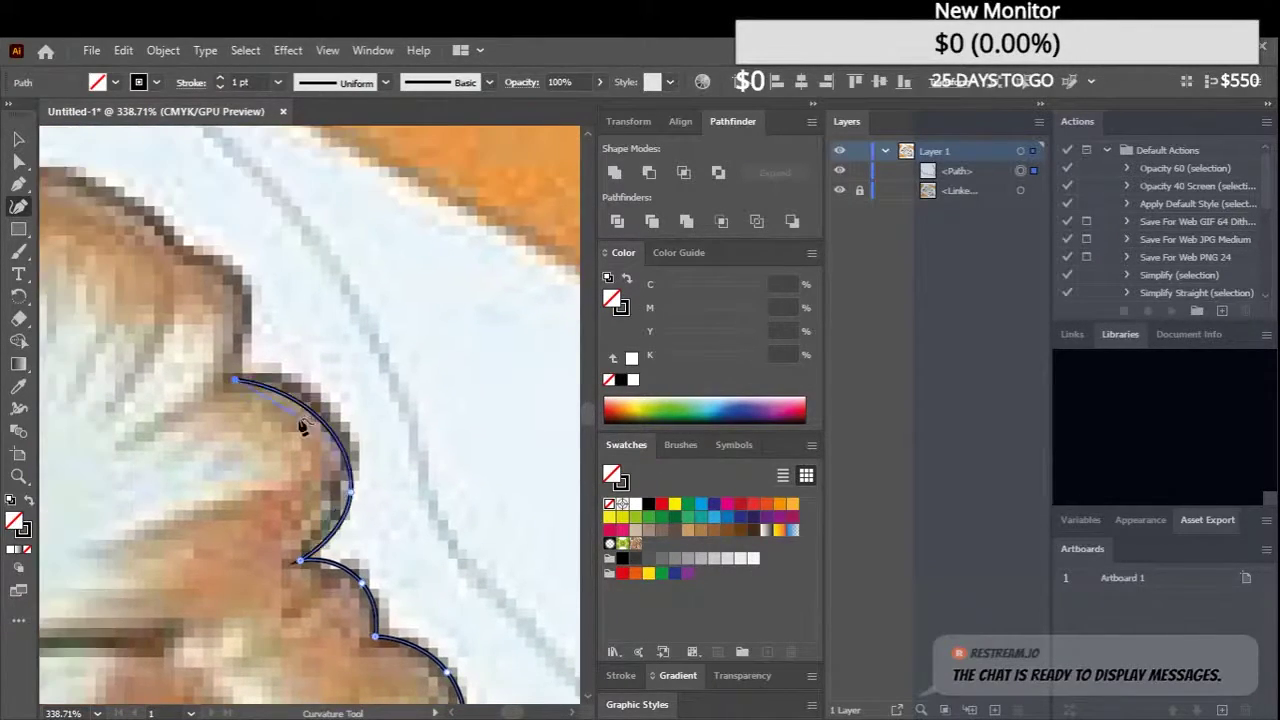
scroll(371, 291, up, 2)
scroll(371, 291, left, 2)
click(386, 368)
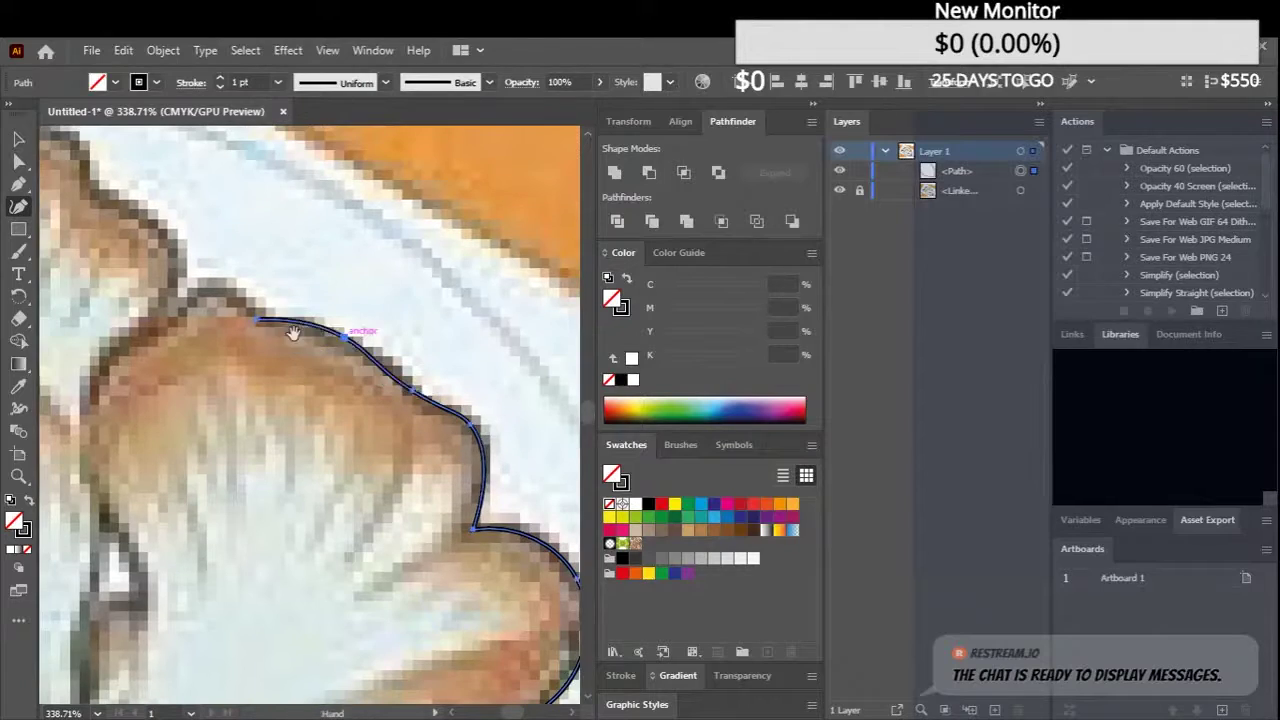
key(Escape)
Begin a second outline running along the mushroom's upper fur edge
click(497, 565)
click(490, 487)
click(443, 438)
click(408, 420)
scroll(408, 420, left, 3)
click(320, 366)
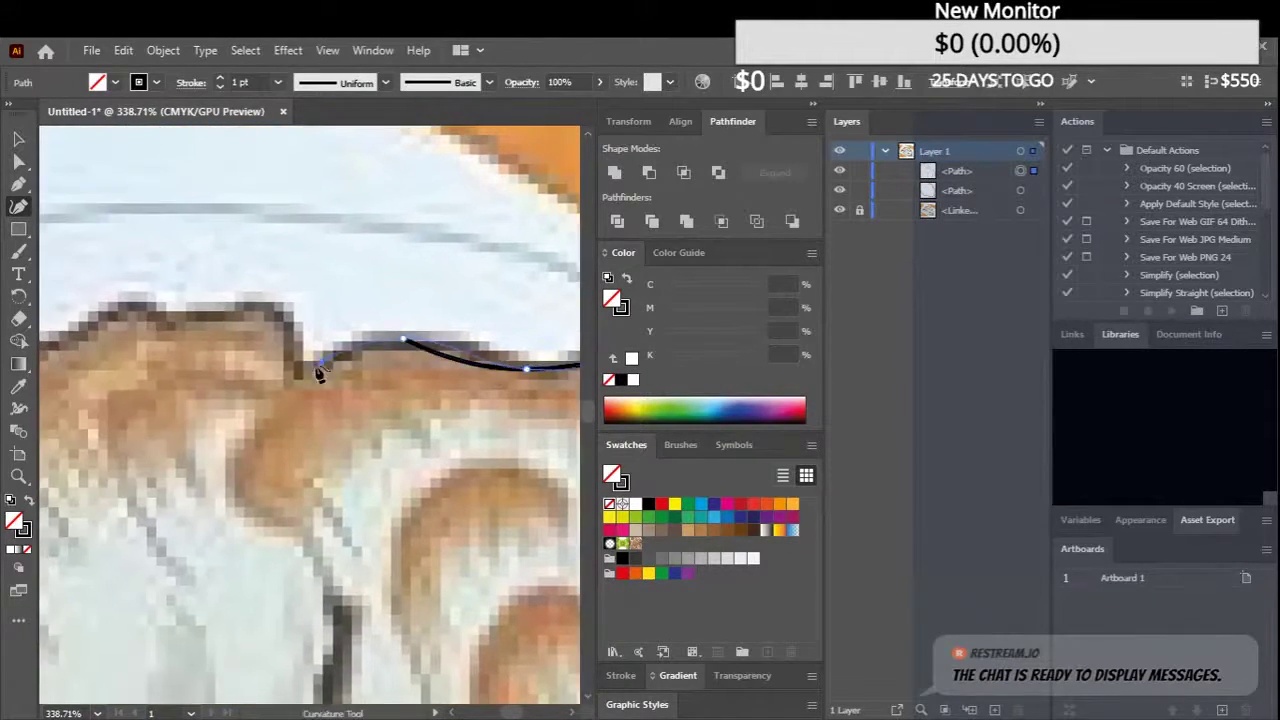
scroll(300, 370, left, 1)
click(286, 377)
scroll(270, 400, up, 1)
Trace around the next fur lobe and finish the second outline
scroll(253, 622, down, 2)
scroll(253, 622, left, 3)
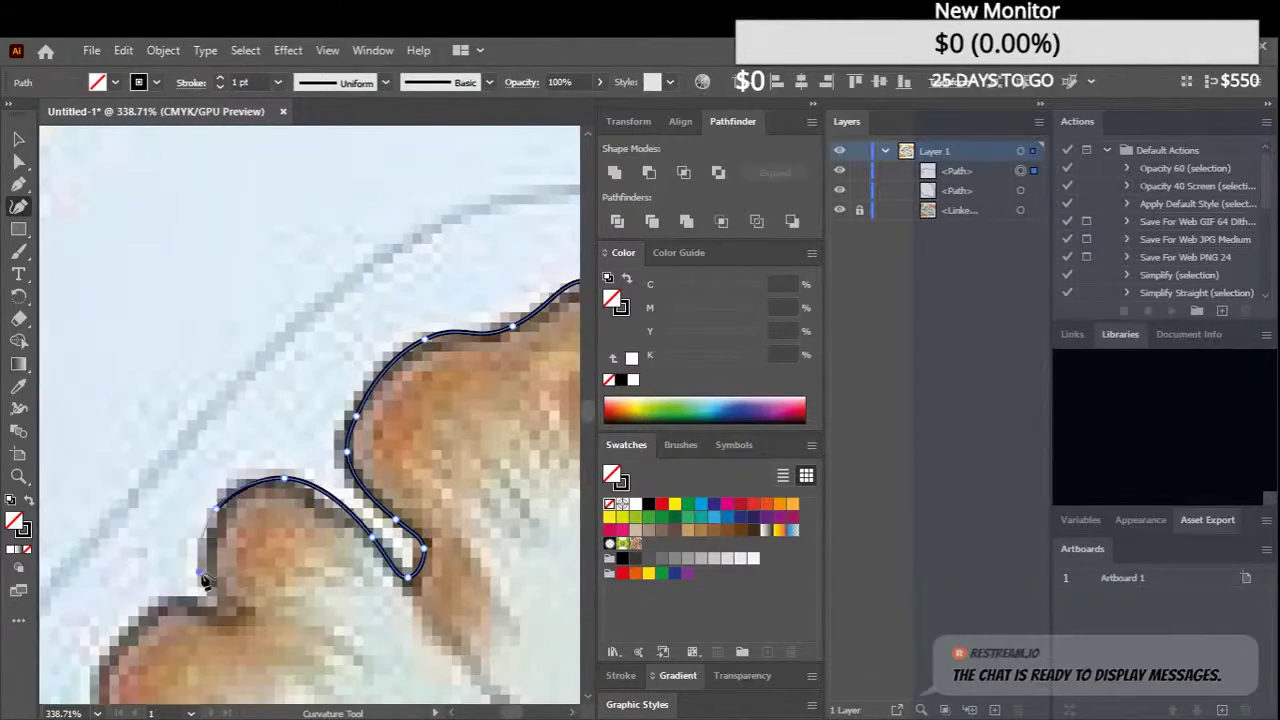
click(405, 446)
scroll(413, 455, down, 3)
click(423, 357)
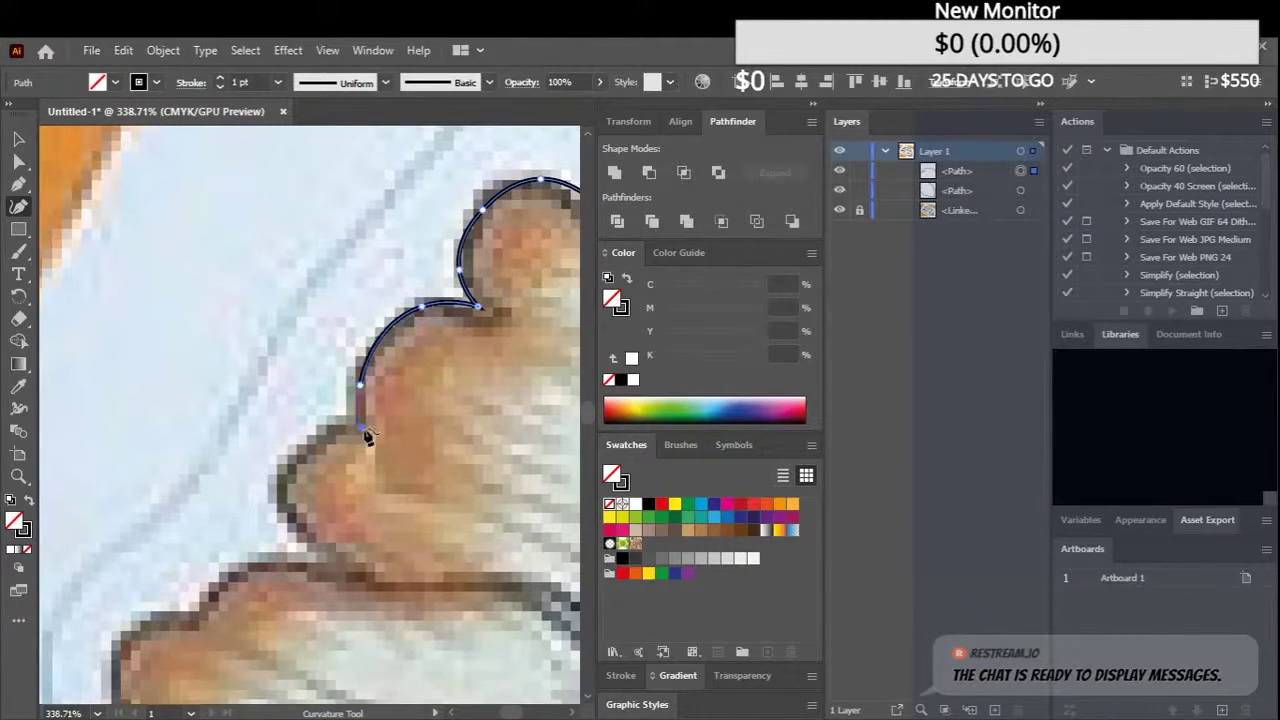
click(366, 437)
scroll(362, 490, down, 2)
key(Escape)
Undo a stray lower-lobe path and reset the view to 100%
scroll(346, 446, down, 5)
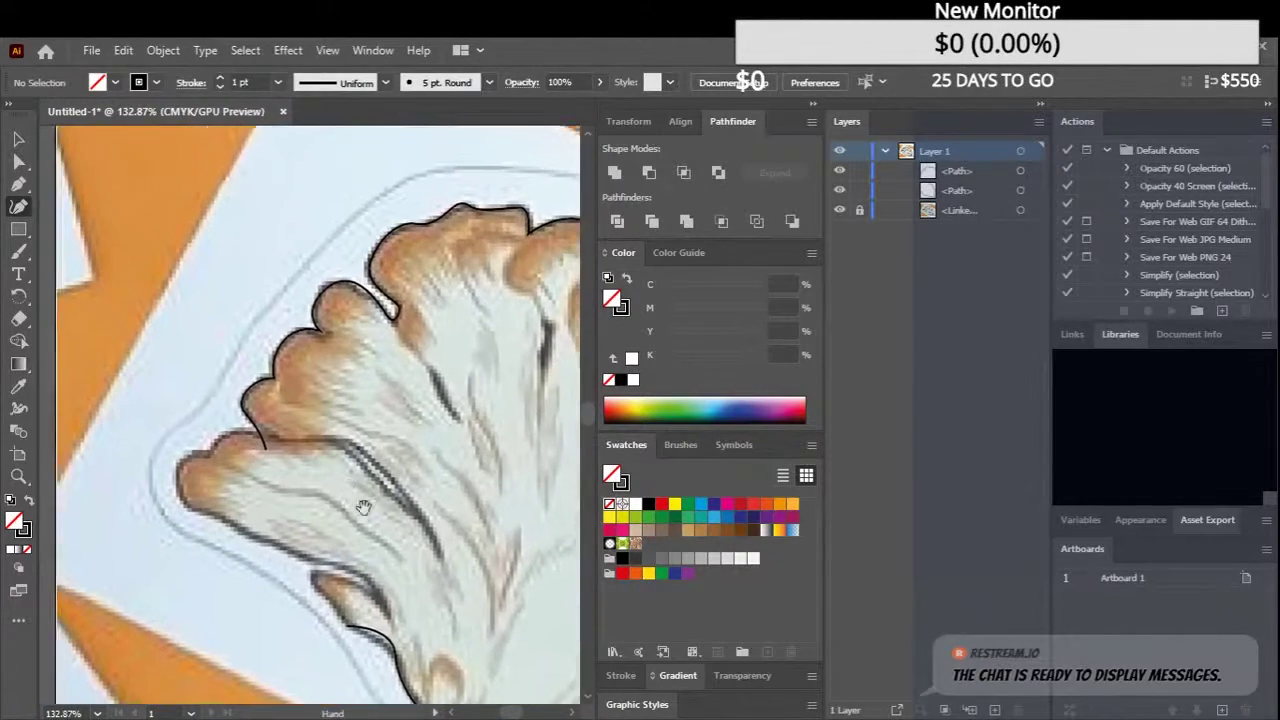
scroll(310, 418, down, 1)
click(304, 410)
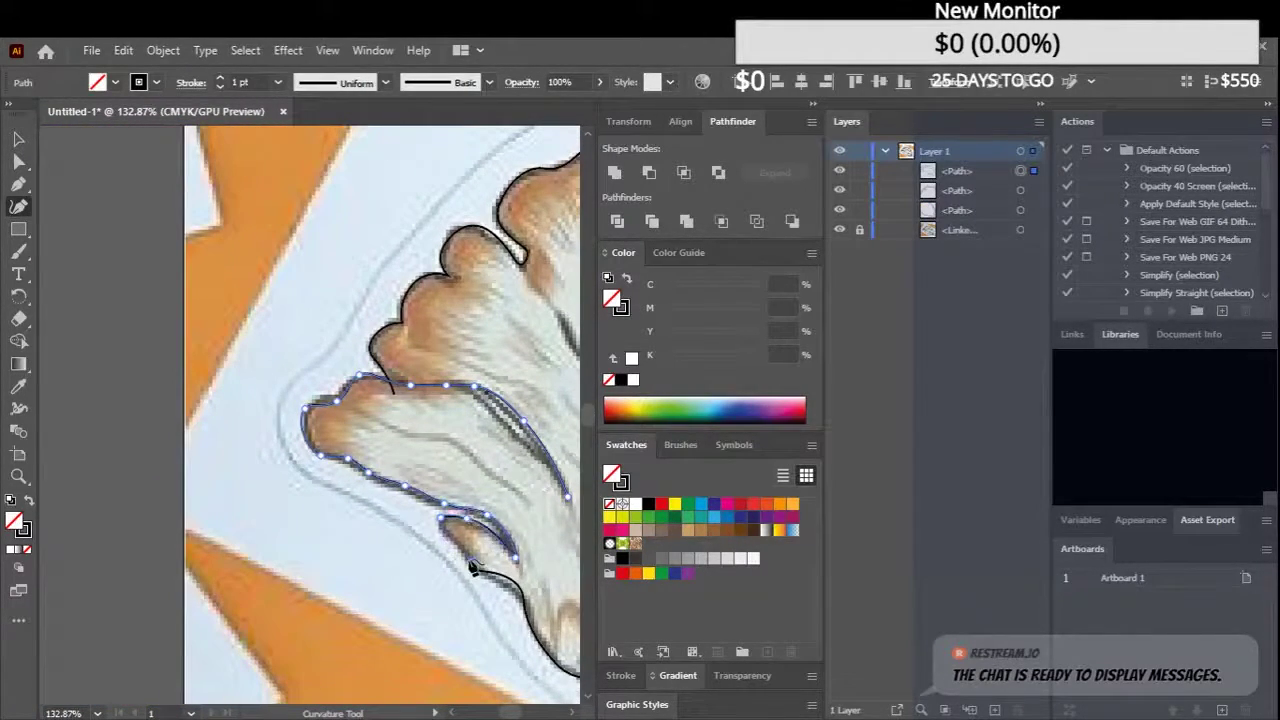
key(ctrl+z)
scroll(474, 567, up, 3)
scroll(474, 567, up, 2)
key(ctrl+0)
key(ctrl+1)
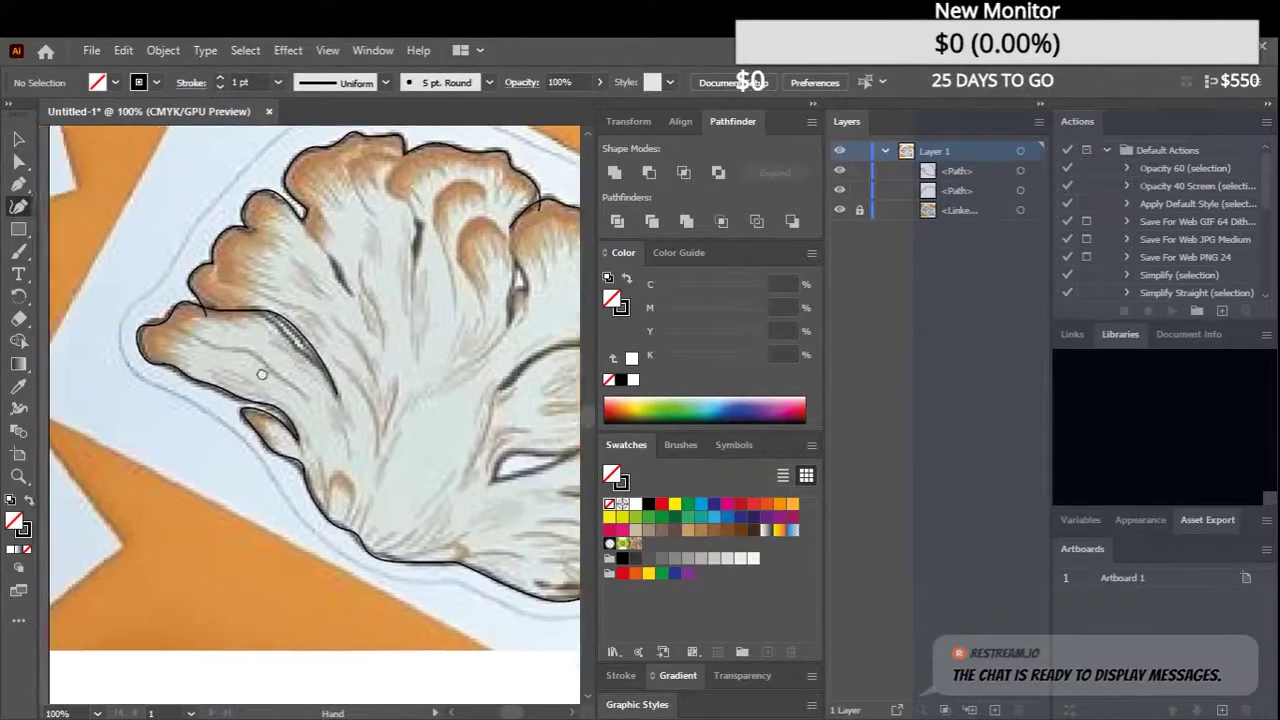
scroll(261, 374, up, 3)
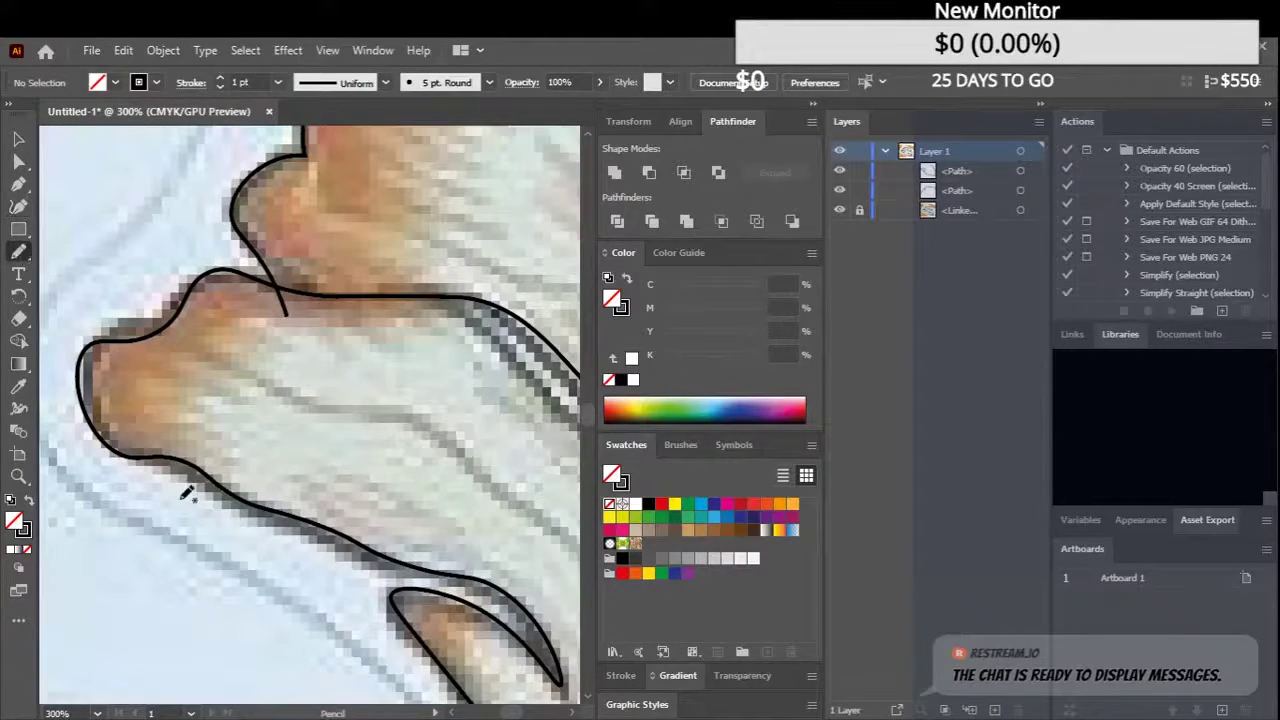
Draw a freehand line along the lobe's upper edge, undoing an accidental paste
drag(480, 287, 197, 244)
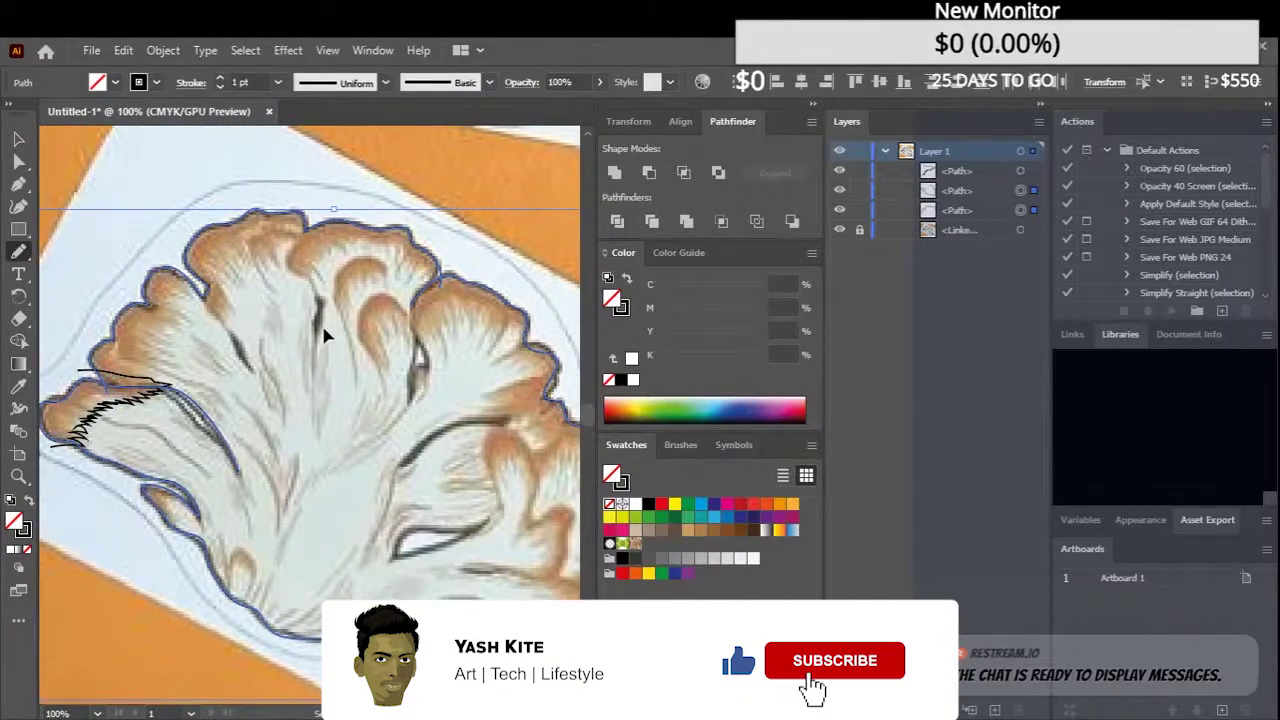
key(ctrl+v)
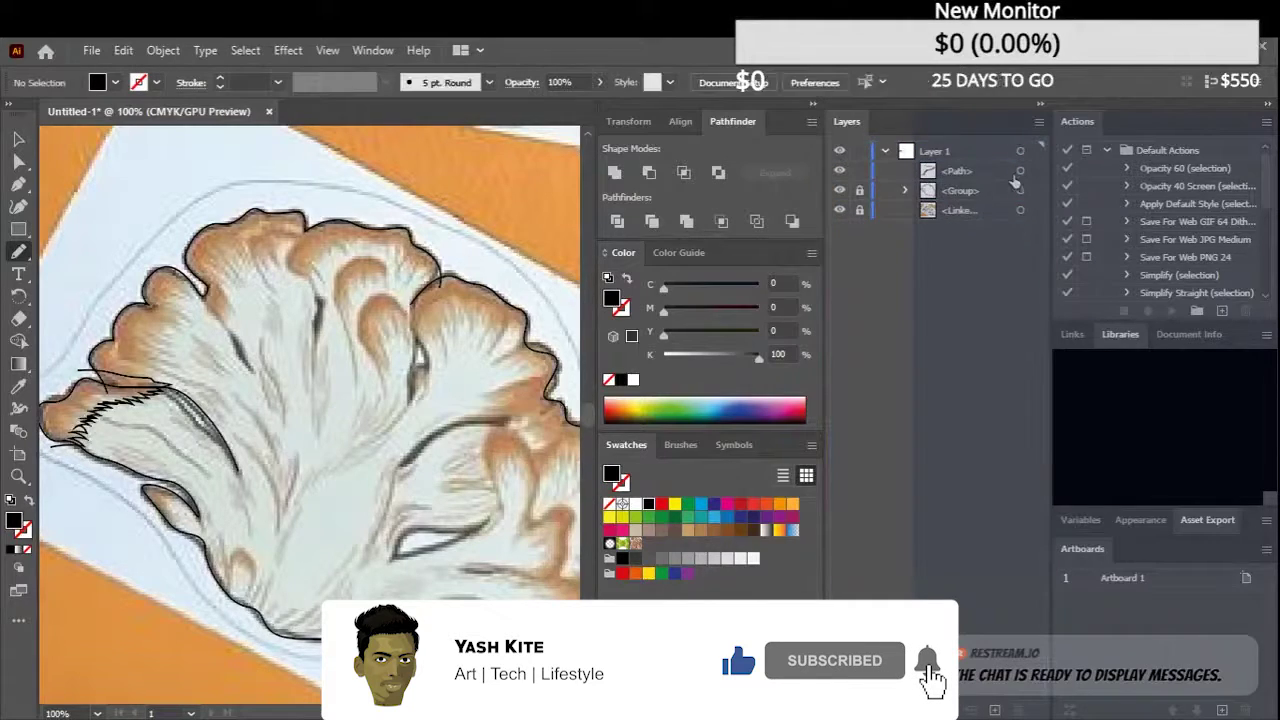
key(ctrl+z)
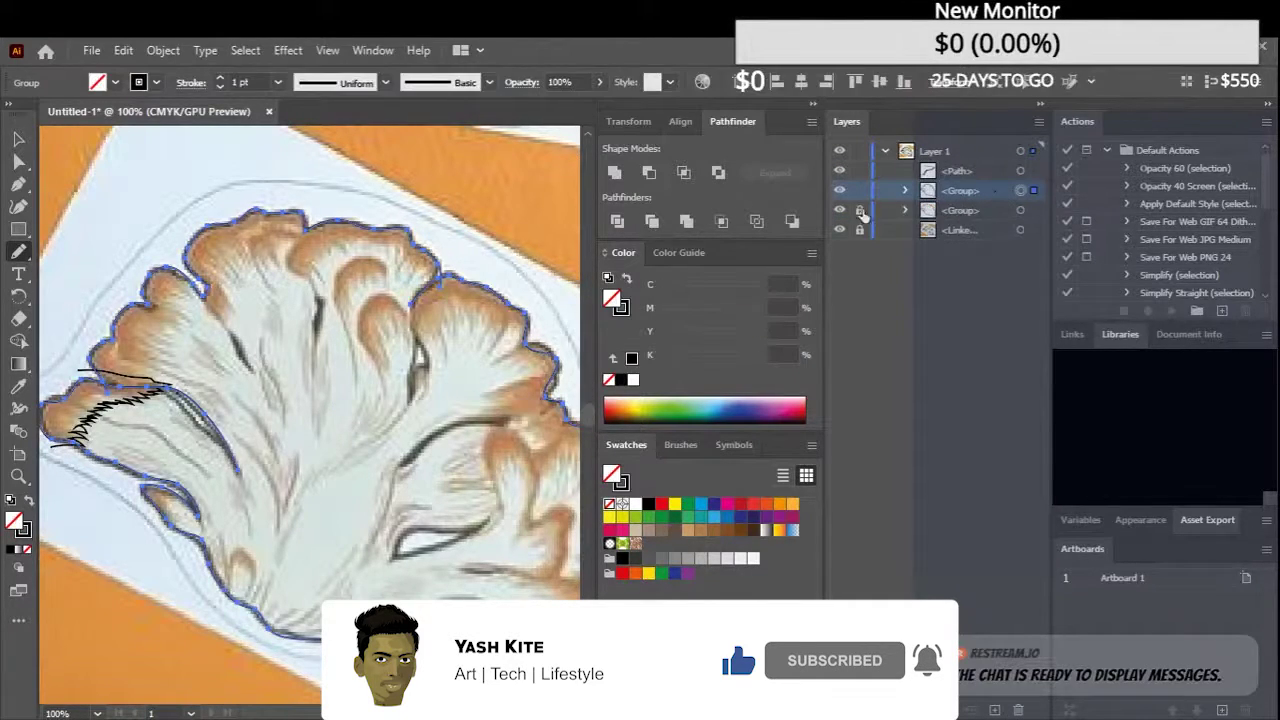
key(ctrl+equal)
key(ctrl+equal)
Create and lock Layer 2, then merge the cap-edge regions into one shape with Shape Builder
key(ctrl+l)
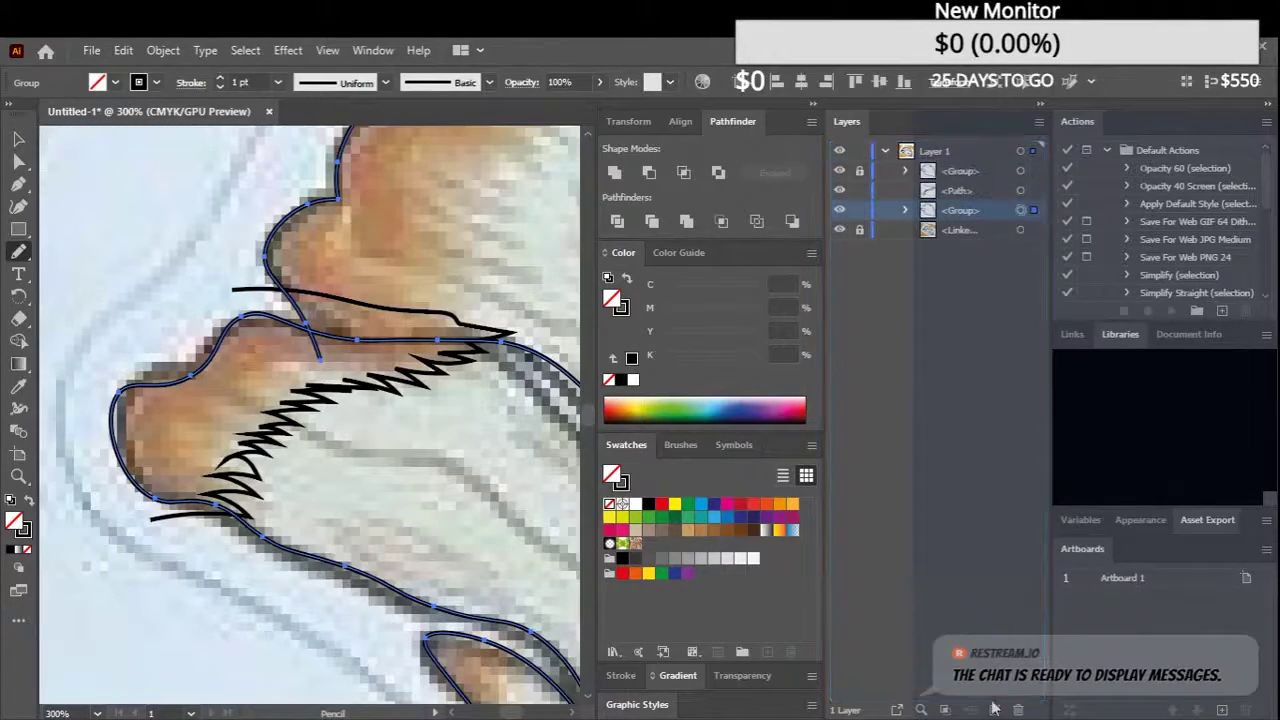
click(859, 150)
key(ctrl+a)
drag(520, 320, 548, 380)
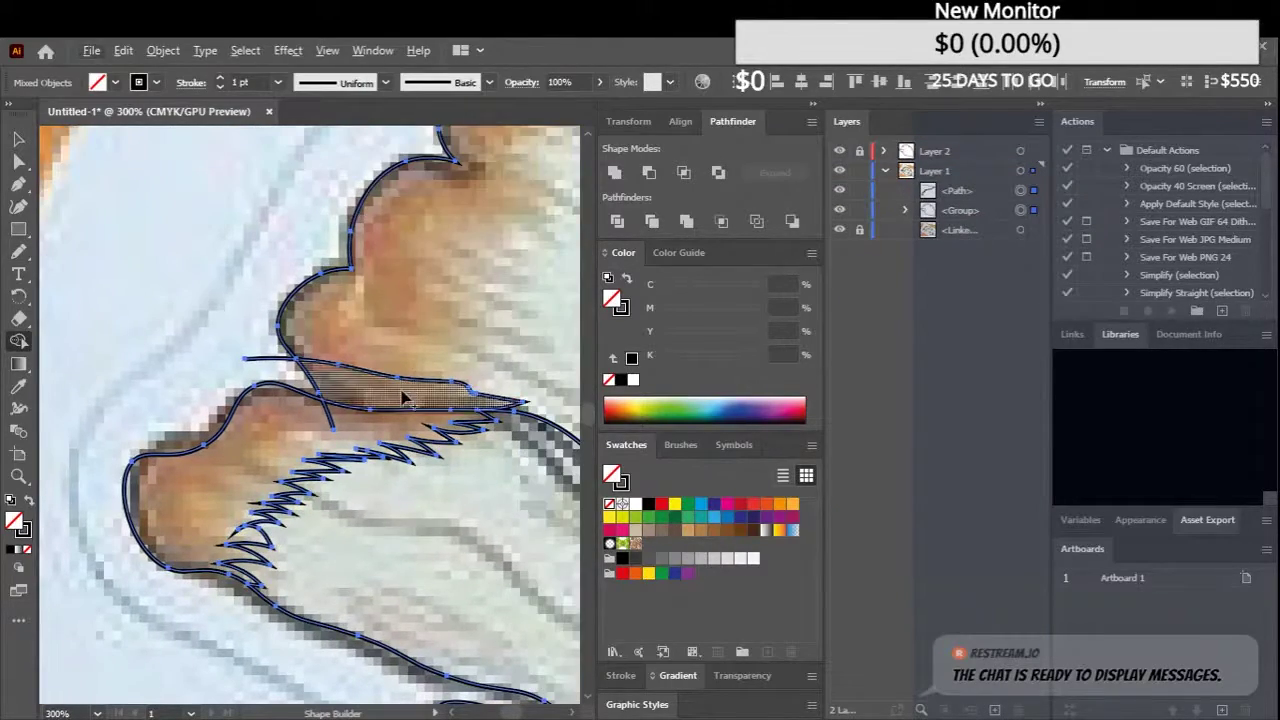
click(548, 380)
key(ctrl+minus)
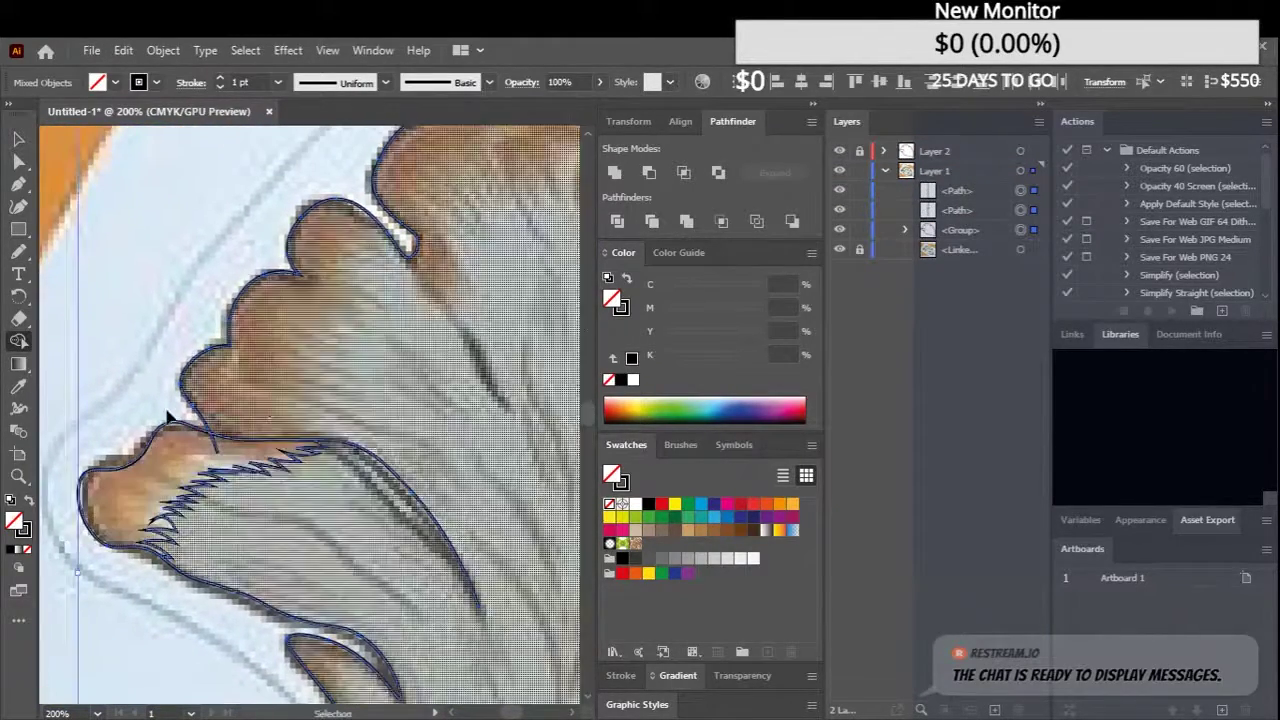
Draw a zigzag fringe under the upper cap and select all lines for merging
scroll(228, 438, down, 3)
scroll(228, 300, up, 4)
click(19, 251)
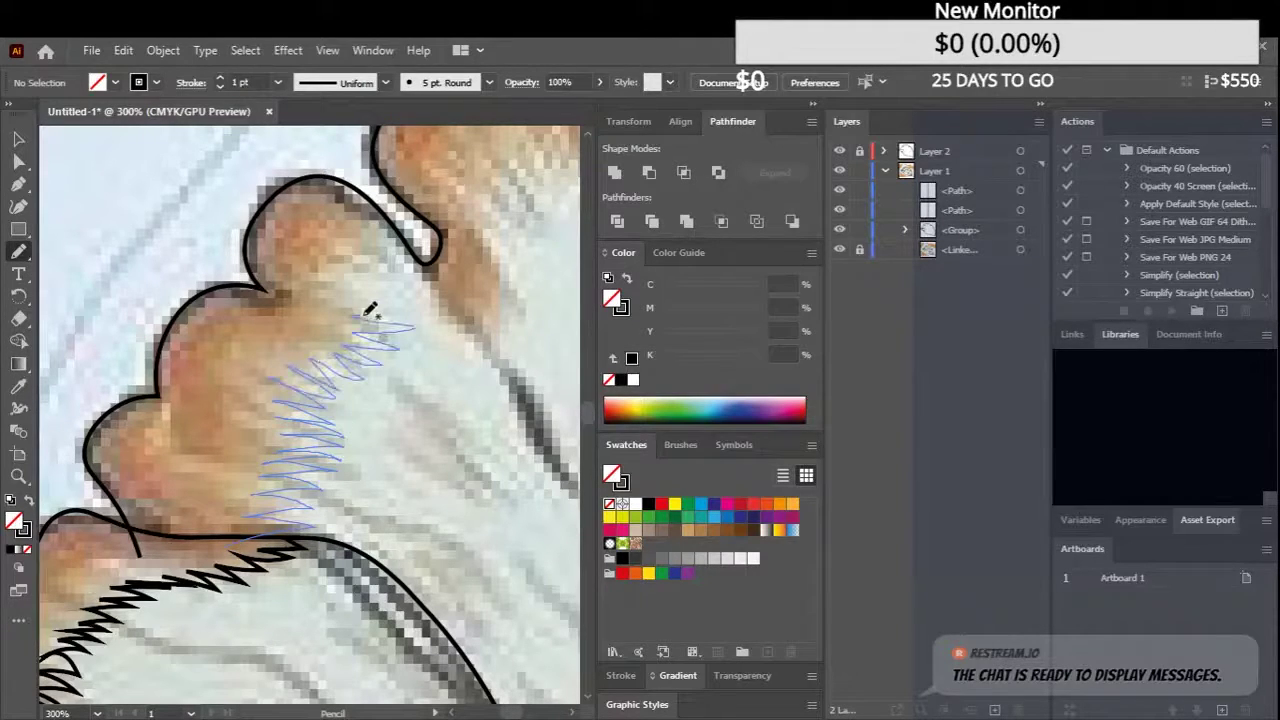
drag(407, 214, 410, 218)
key(ctrl+a)
key(shift+m)
scroll(300, 420, down, 2)
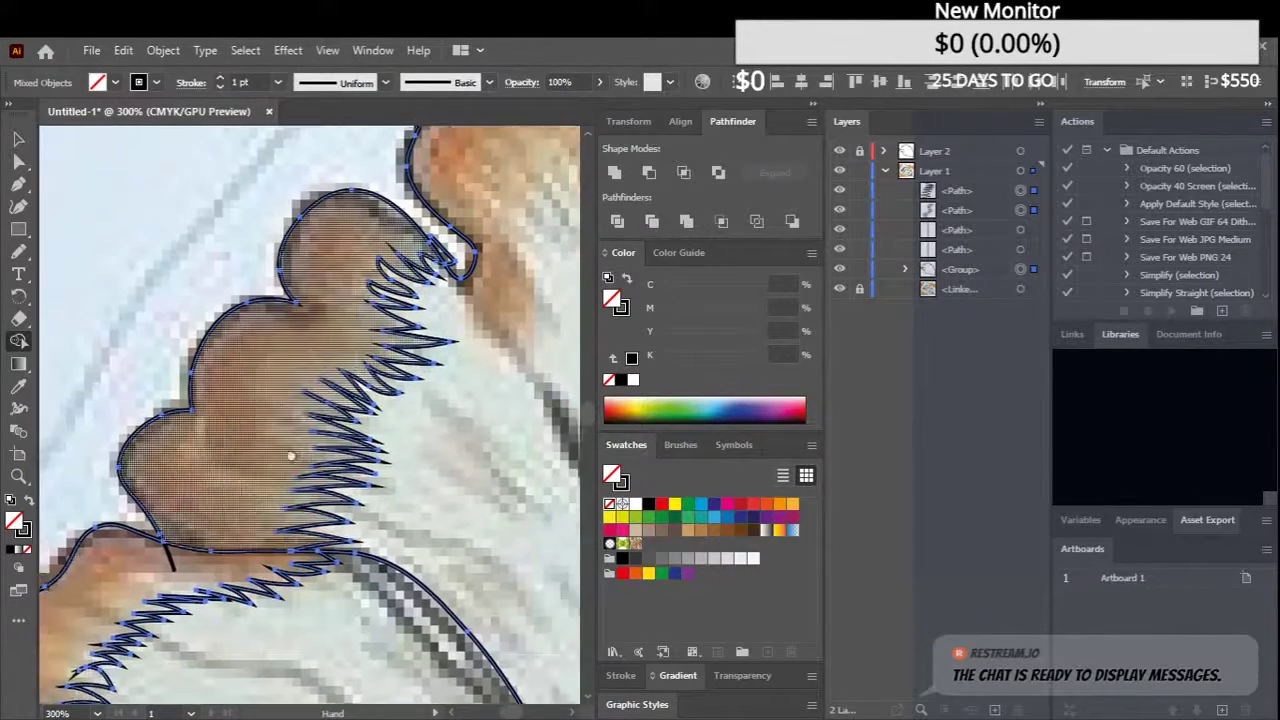
scroll(383, 375, up, 2)
Unlock Layer 2, select its group, then clear the selection
click(859, 150)
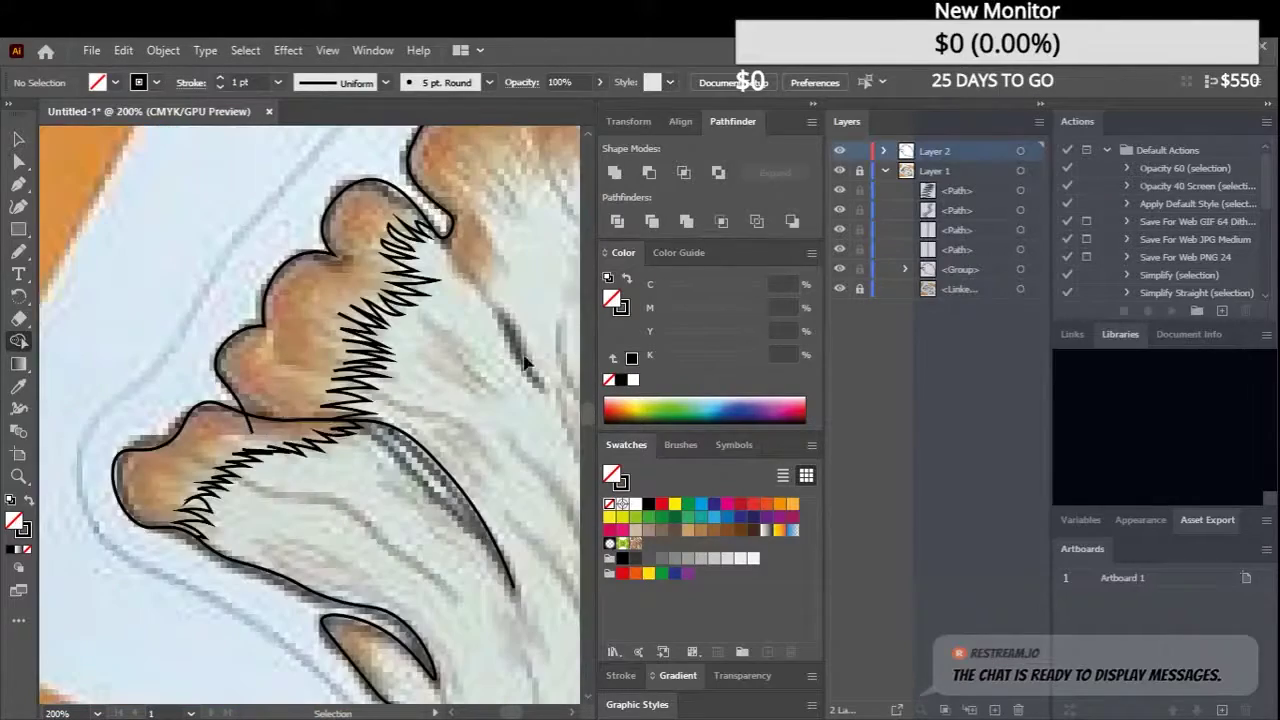
click(884, 151)
click(884, 151)
click(1020, 150)
scroll(470, 338, up, 3)
scroll(470, 338, down, 3)
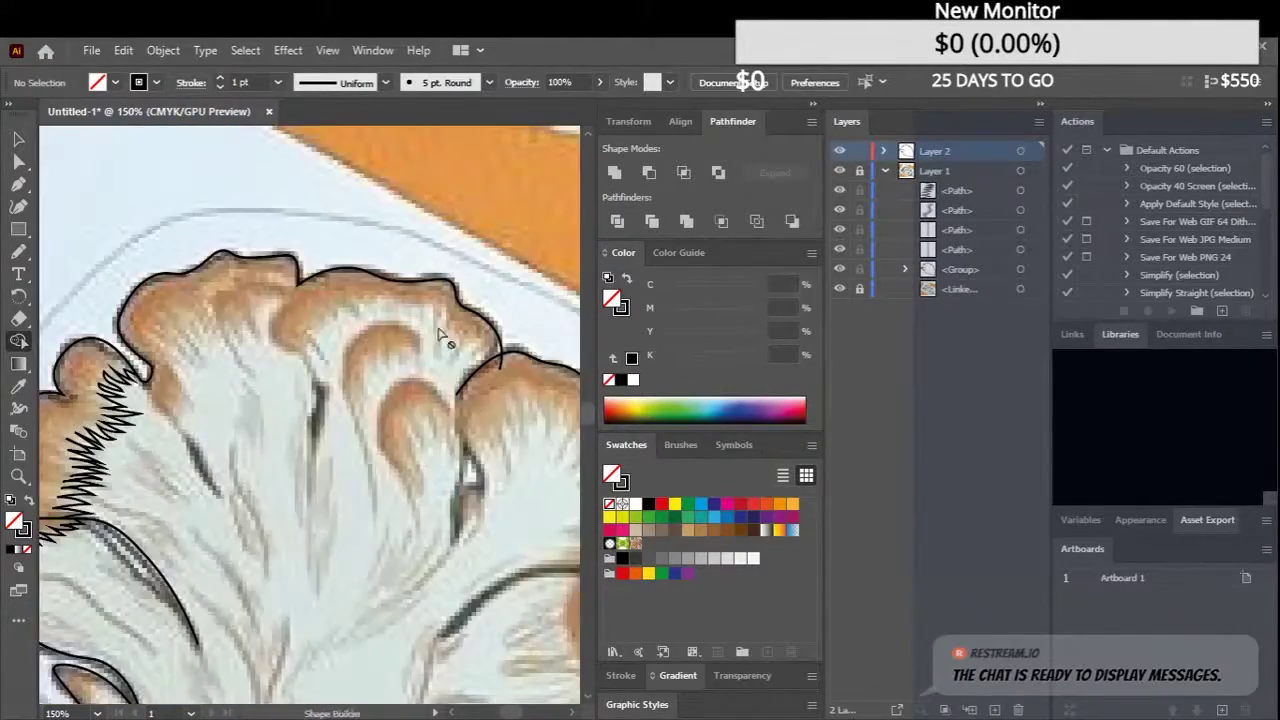
scroll(470, 338, up, 3)
key(ctrl+2)
scroll(470, 338, down, 5)
scroll(422, 417, up, 2)
Draw a zigzag fringe along the next right-hand lobe
scroll(309, 320, down, 1)
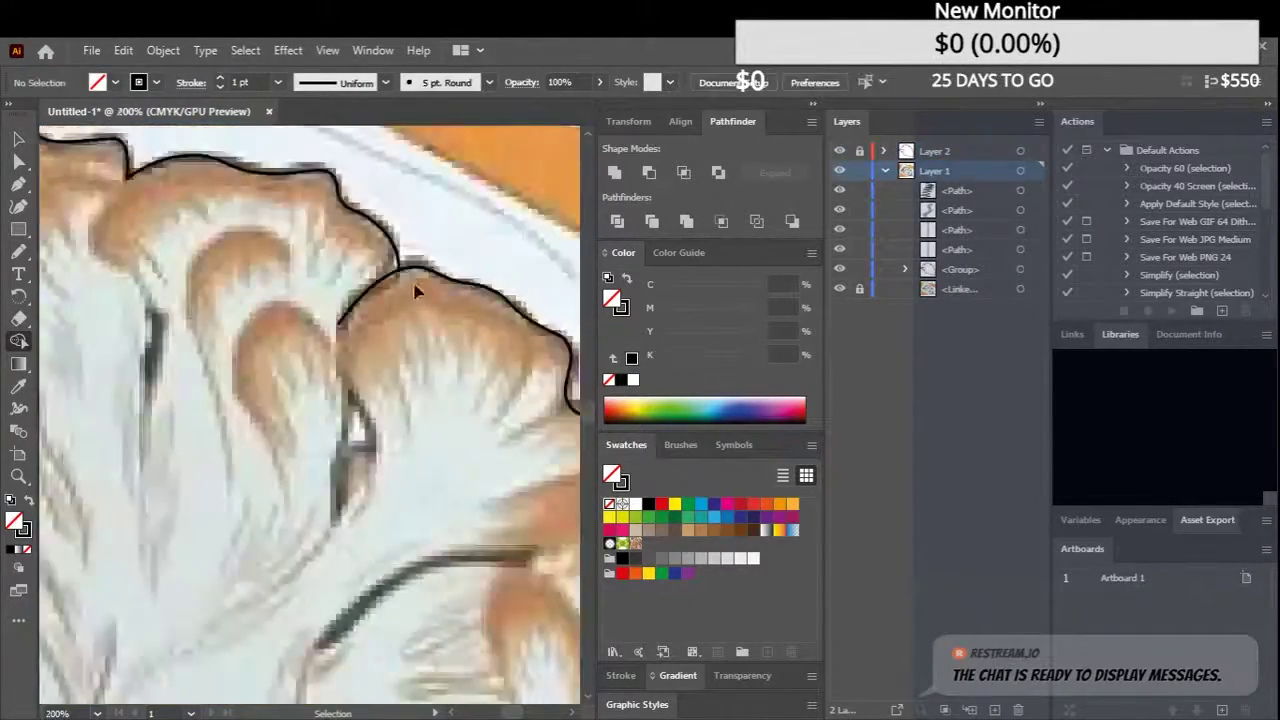
scroll(349, 463, up, 1)
scroll(349, 463, up, 1)
drag(319, 360, 261, 402)
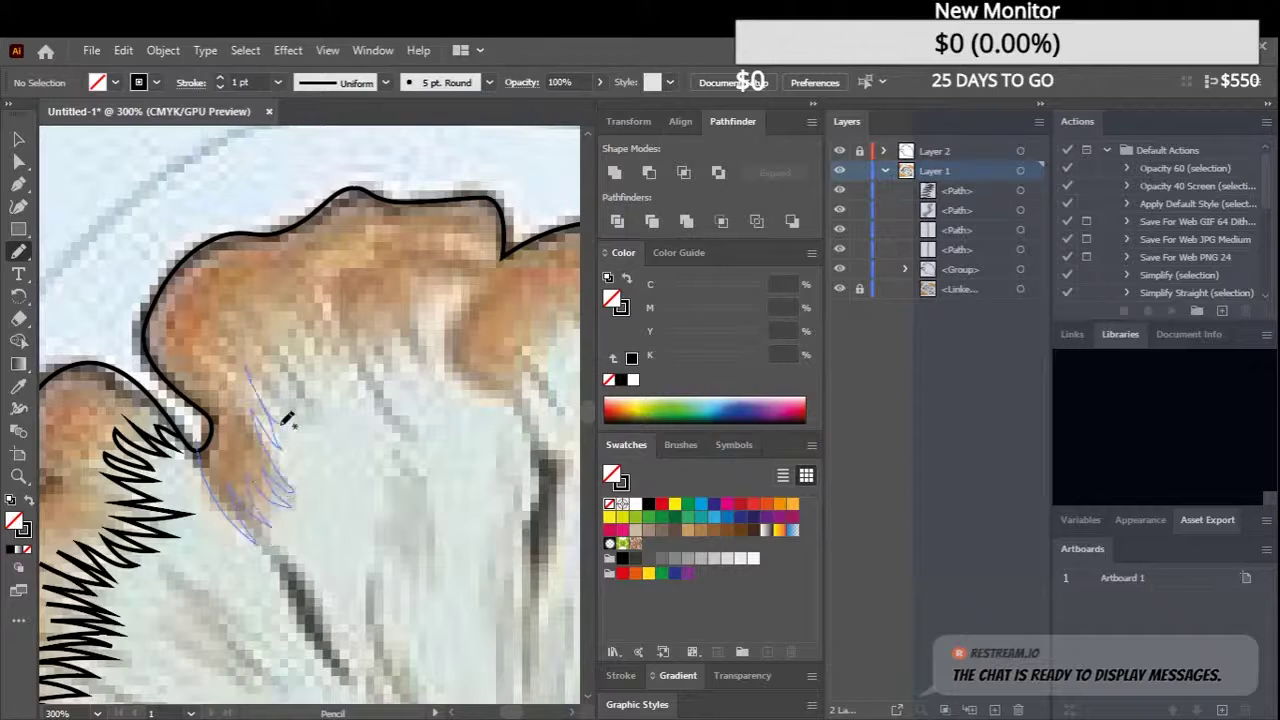
mouse_move(487, 305)
mouse_down()
mouse_move(480, 290)
mouse_move(253, 302)
mouse_up()
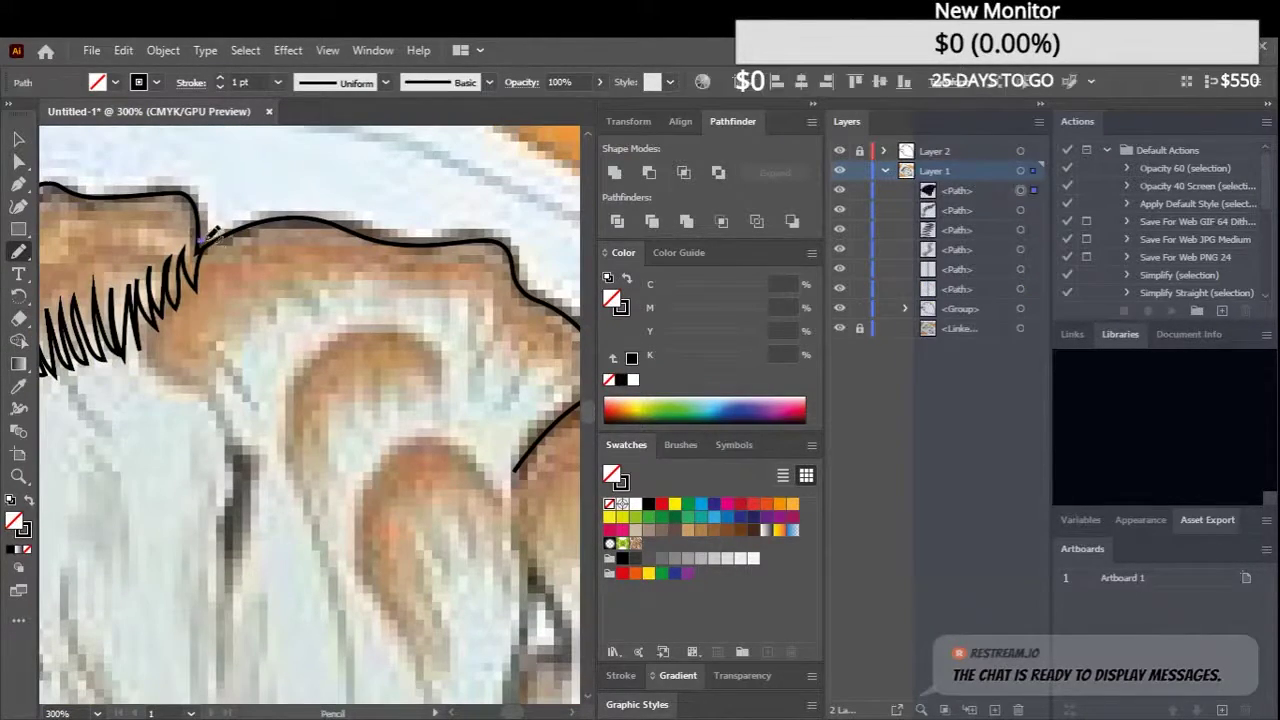
Draw a spiky zigzag gill line under the cap edge and deselect it
drag(195, 343, 216, 350)
drag(358, 280, 188, 308)
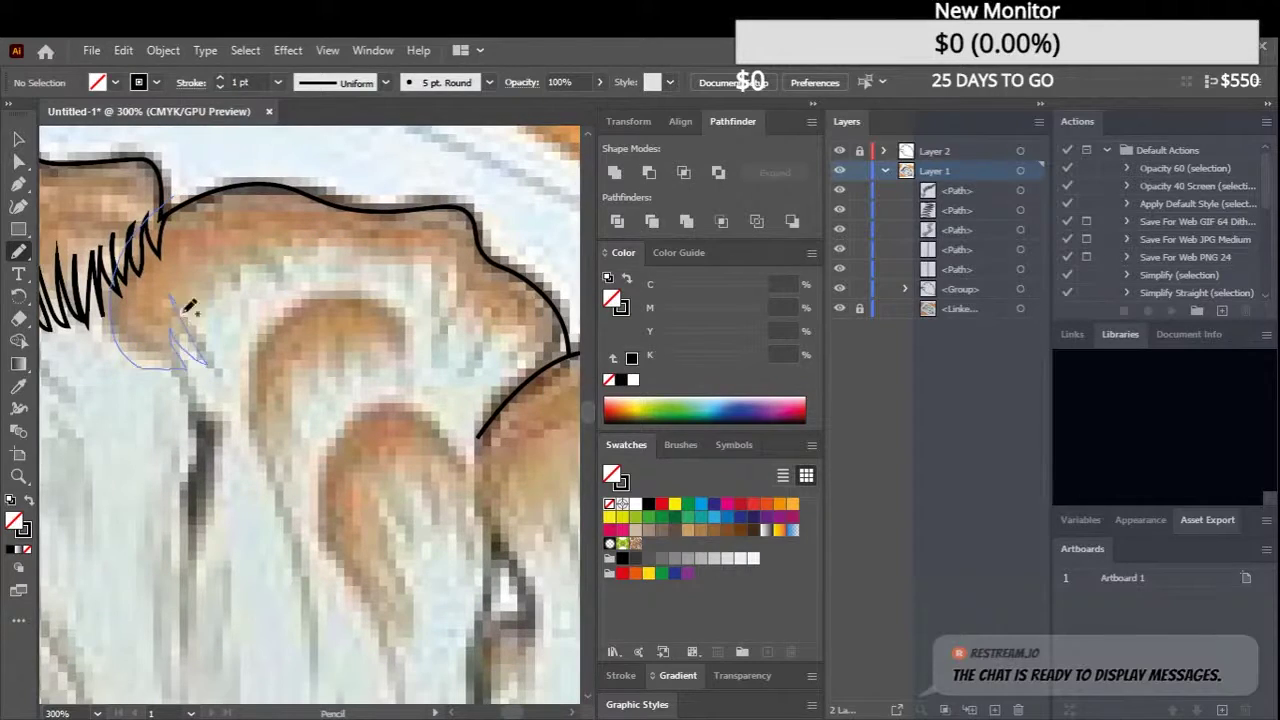
drag(497, 366, 385, 330)
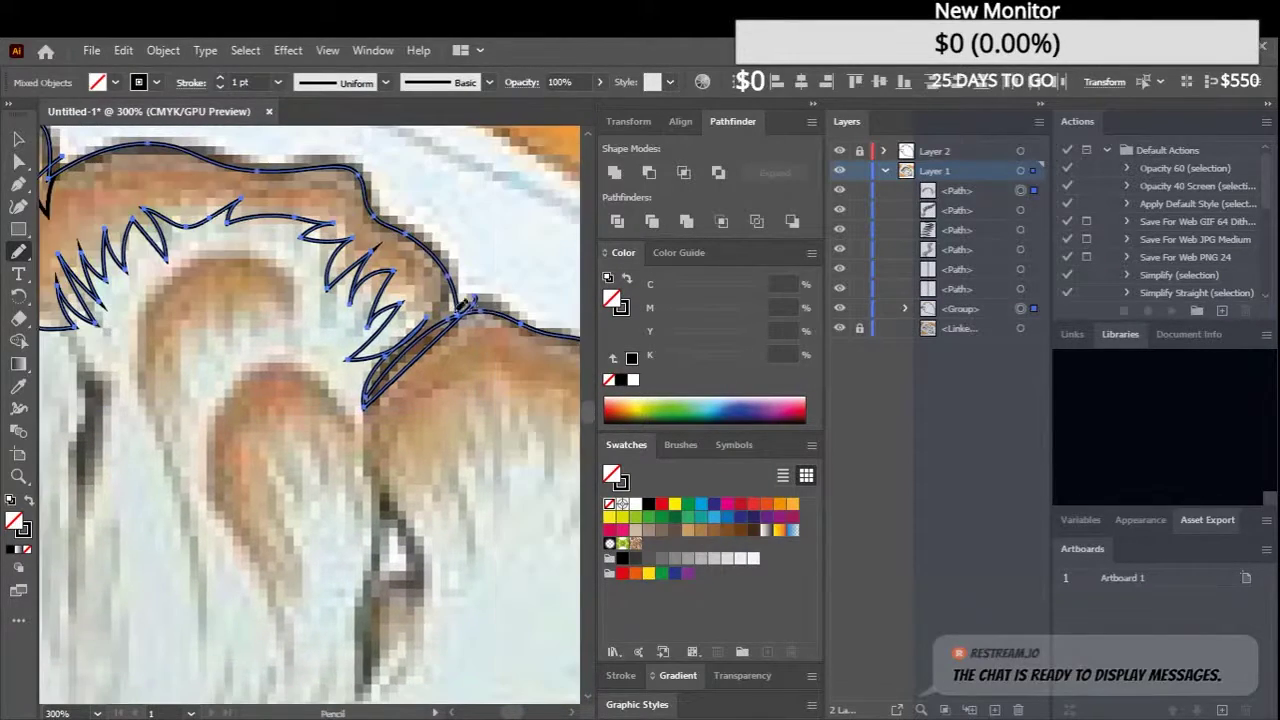
key(ctrl+shift+a)
key(ctrl+minus)
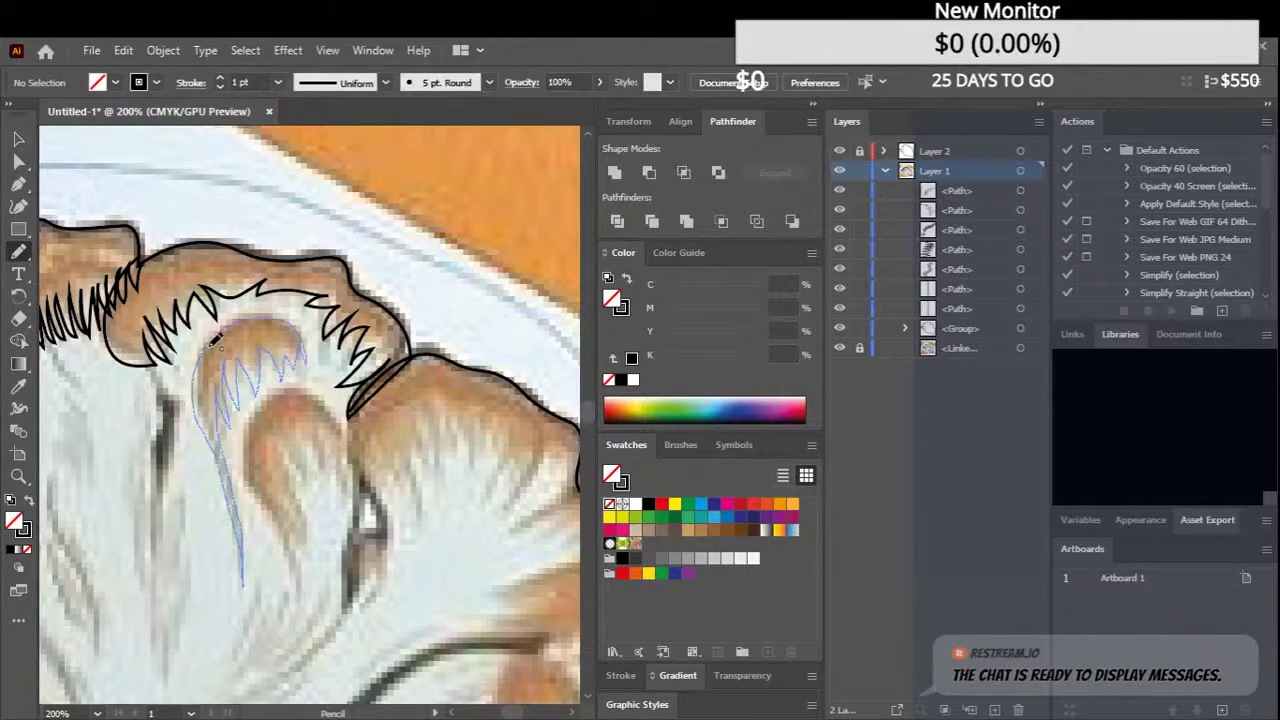
Trace spiky gill lines inside the next cap, deleting one unwanted stroke
drag(214, 341, 255, 268)
drag(382, 246, 232, 256)
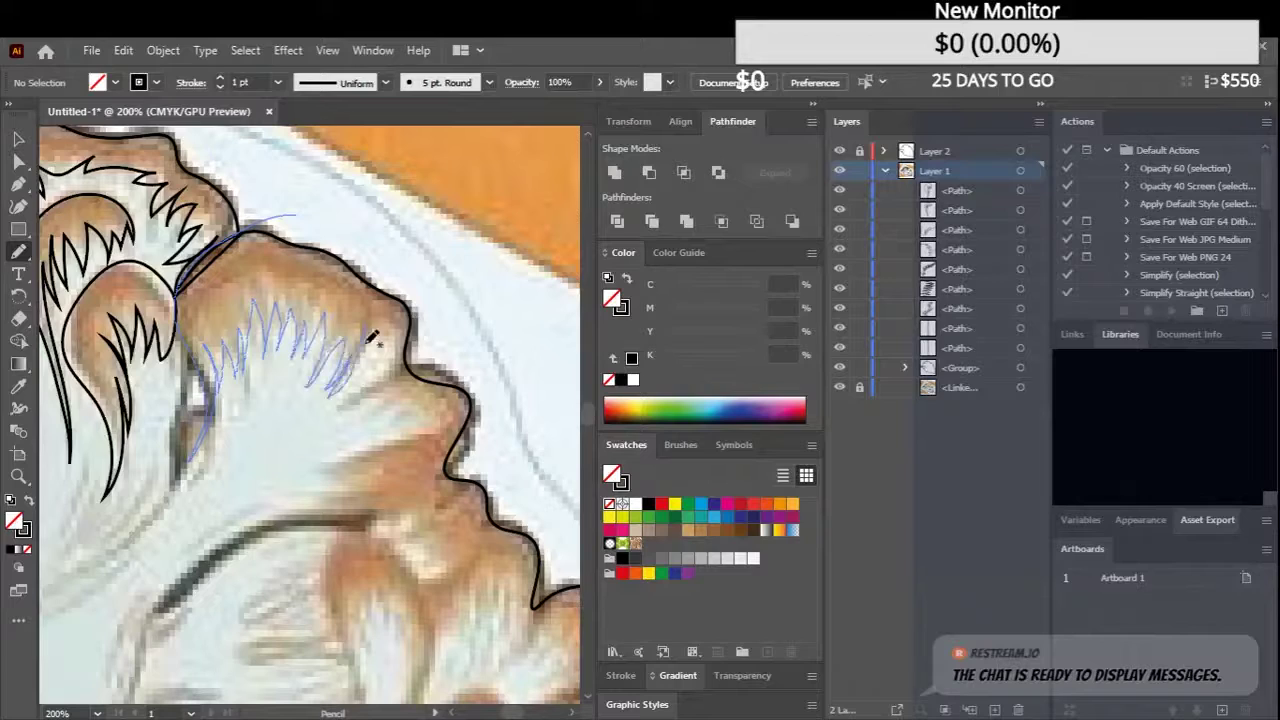
drag(371, 338, 380, 376)
key(Delete)
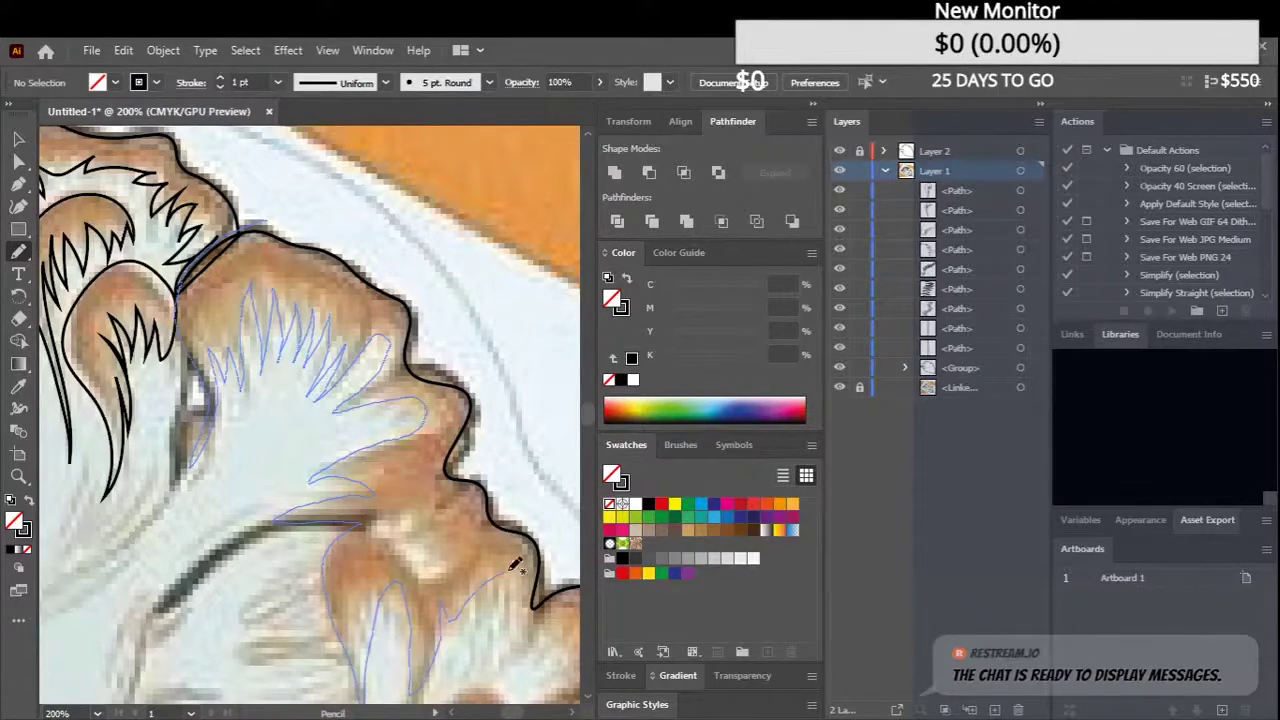
key(ctrl+minus)
Trace the lower cap's spiky gill edges and refine them with the Curvature tool
drag(175, 185, 390, 213)
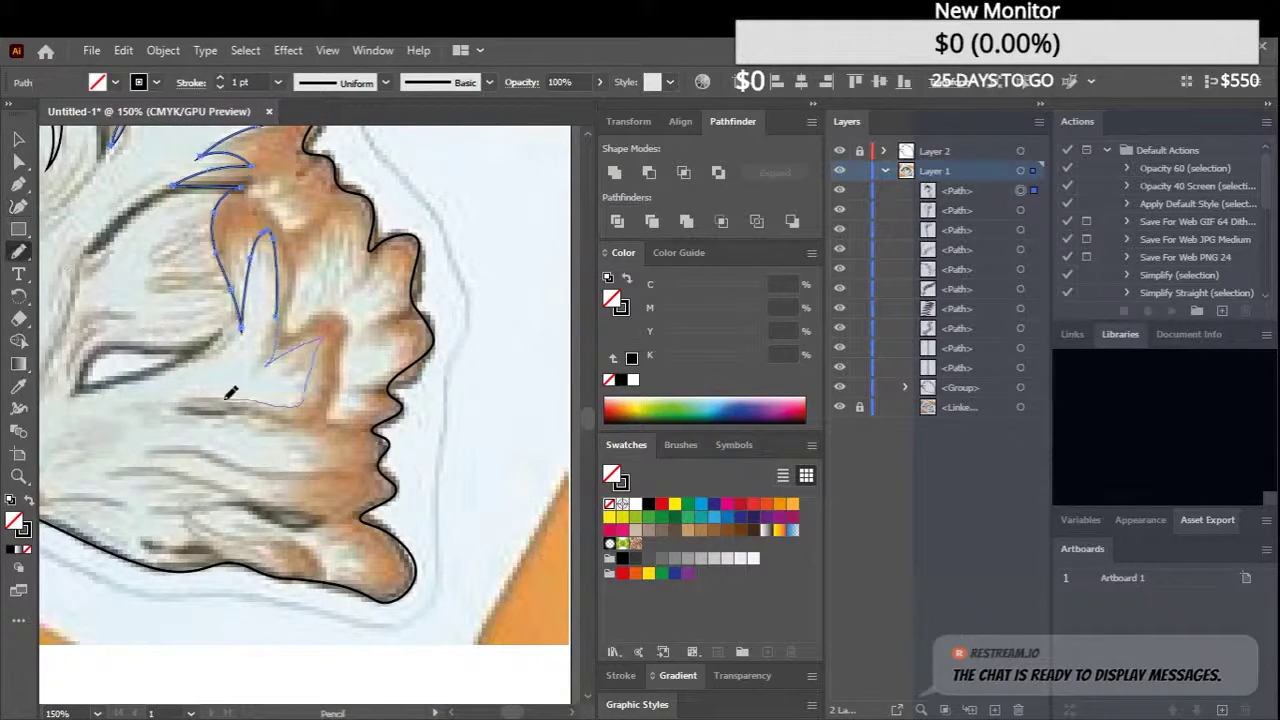
key(ctrl+a)
key(ctrl+plus)
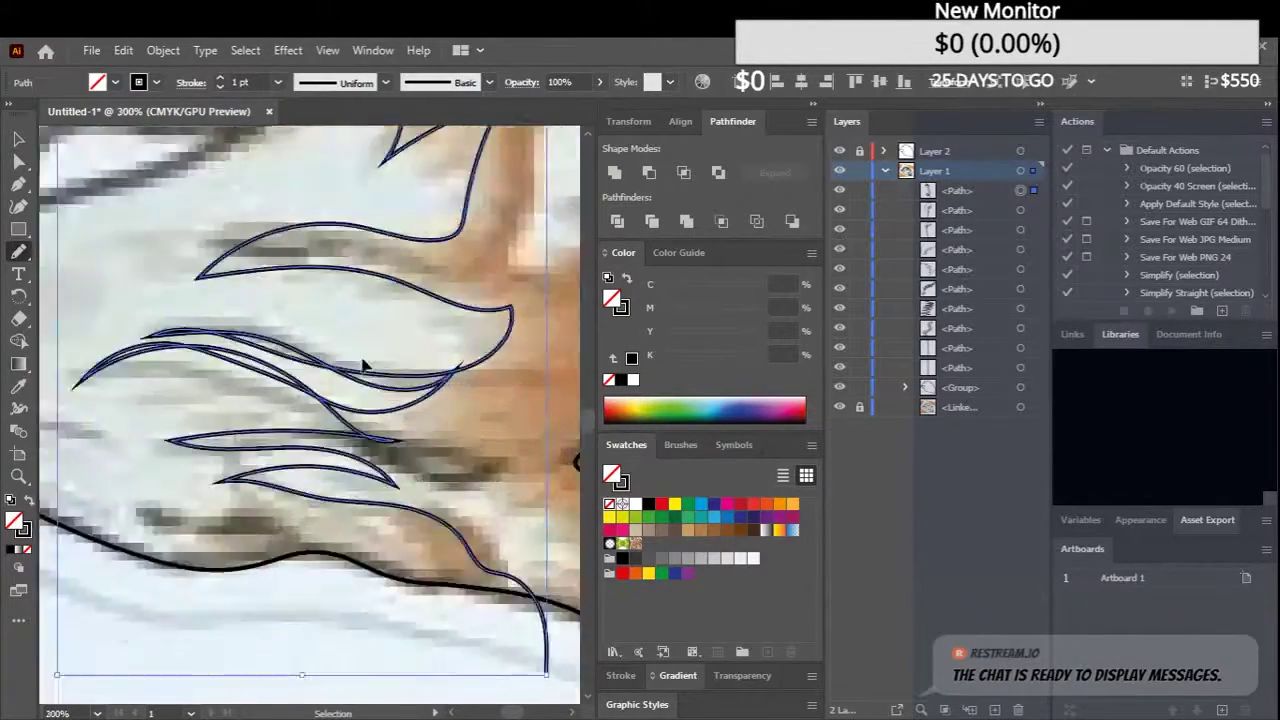
key(ctrl+plus)
key(shift+grave)
key(ctrl+plus)
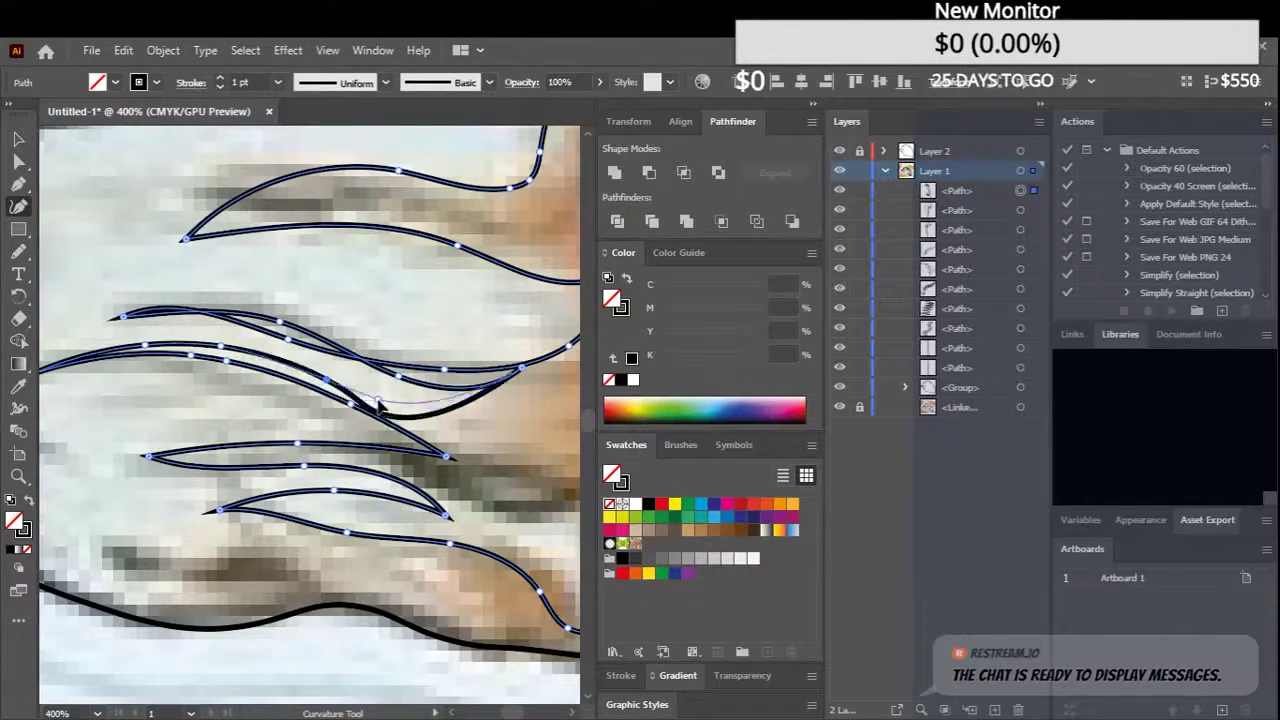
mouse_move(499, 283)
mouse_down()
mouse_move(378, 313)
mouse_move(443, 286)
mouse_move(297, 500)
mouse_up()
key(ctrl+minus)
key(ctrl+minus)
Add a new layer for fills and lock the line-art Layer 1
key(ctrl+minus)
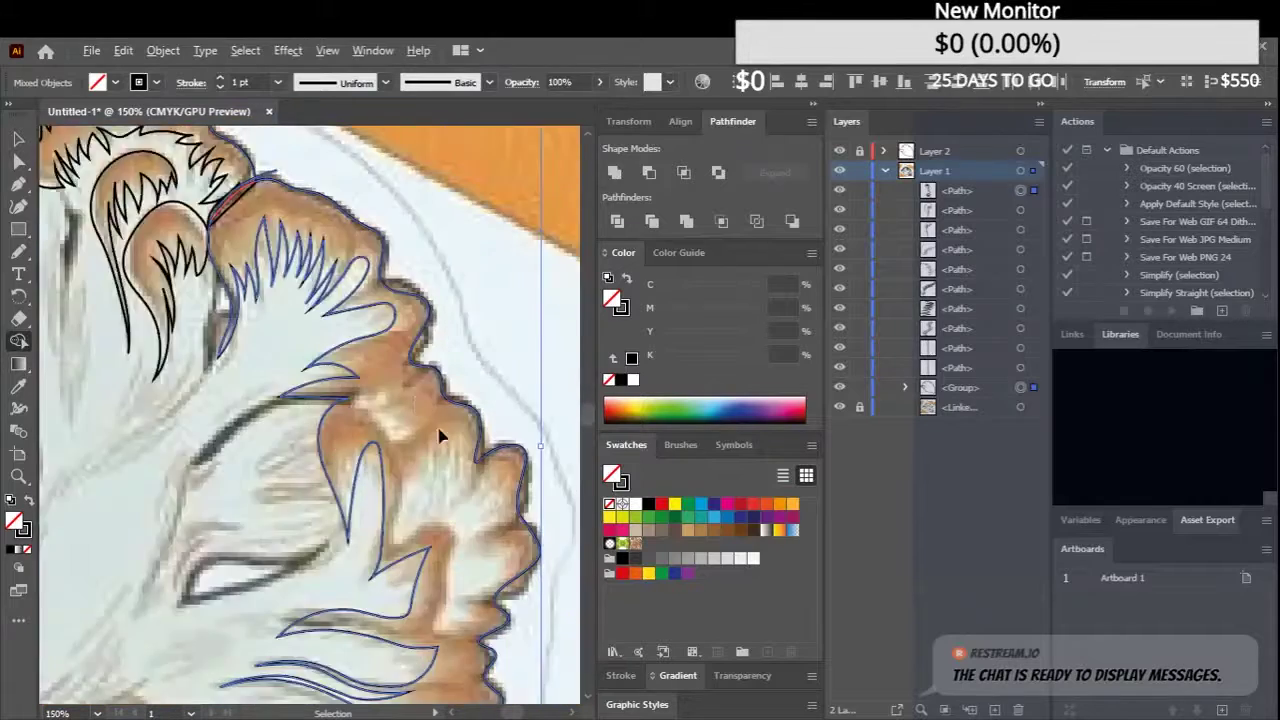
key(ctrl+minus)
key(ctrl+l)
key(ctrl+shift+a)
key(ctrl+minus)
Rename Layer 3 to 'light' and move to the pale highlight patch on a right lobe
double_click(934, 170)
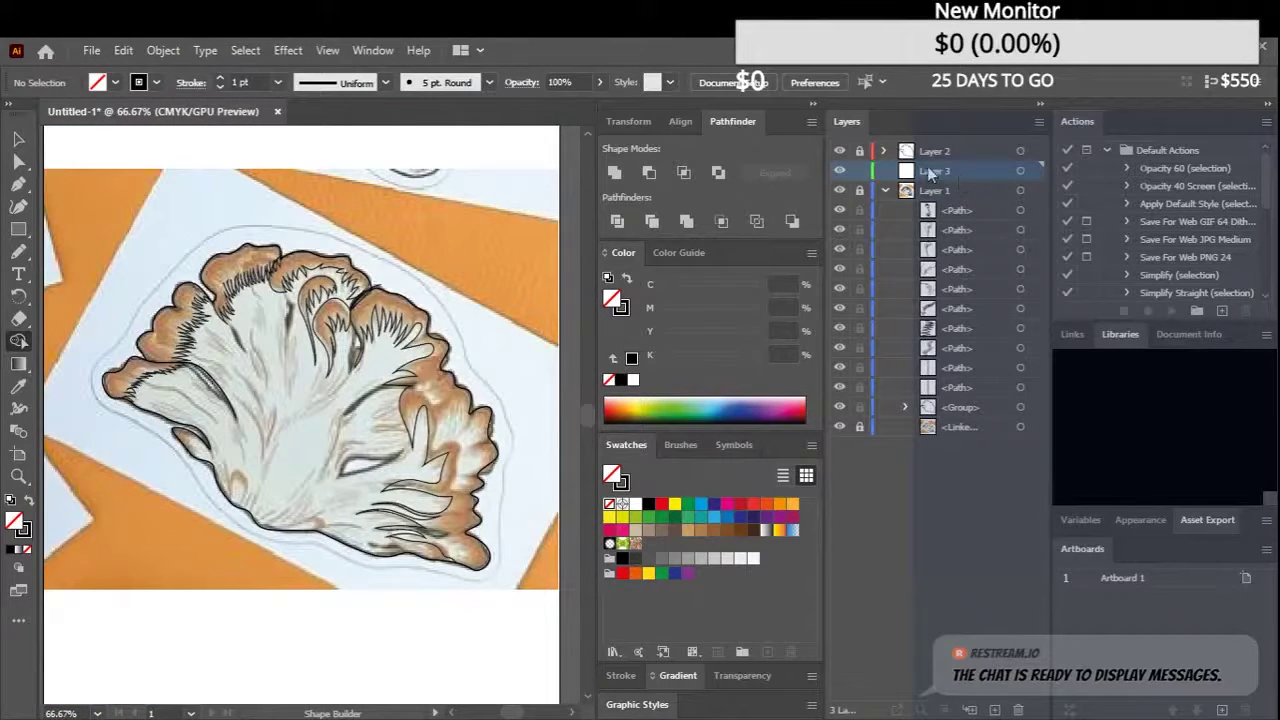
text(light)
key(Return)
scroll(390, 462, up, 3)
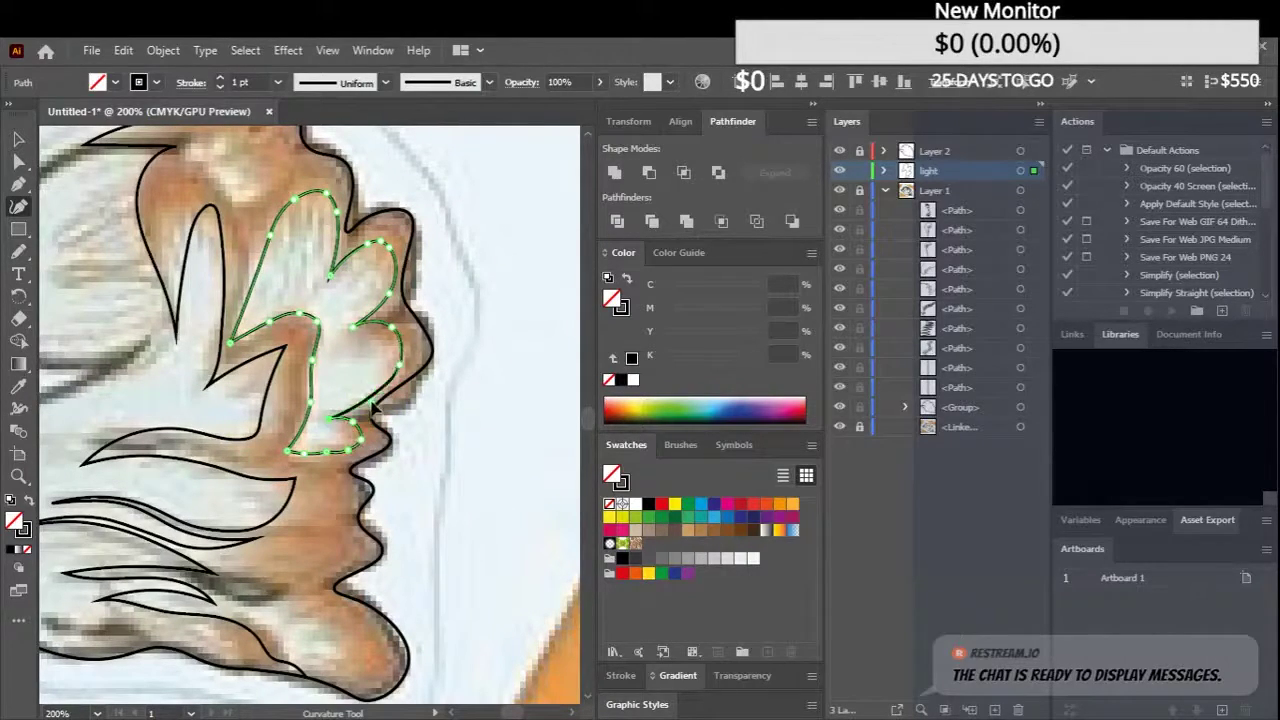
scroll(390, 295, up, 2)
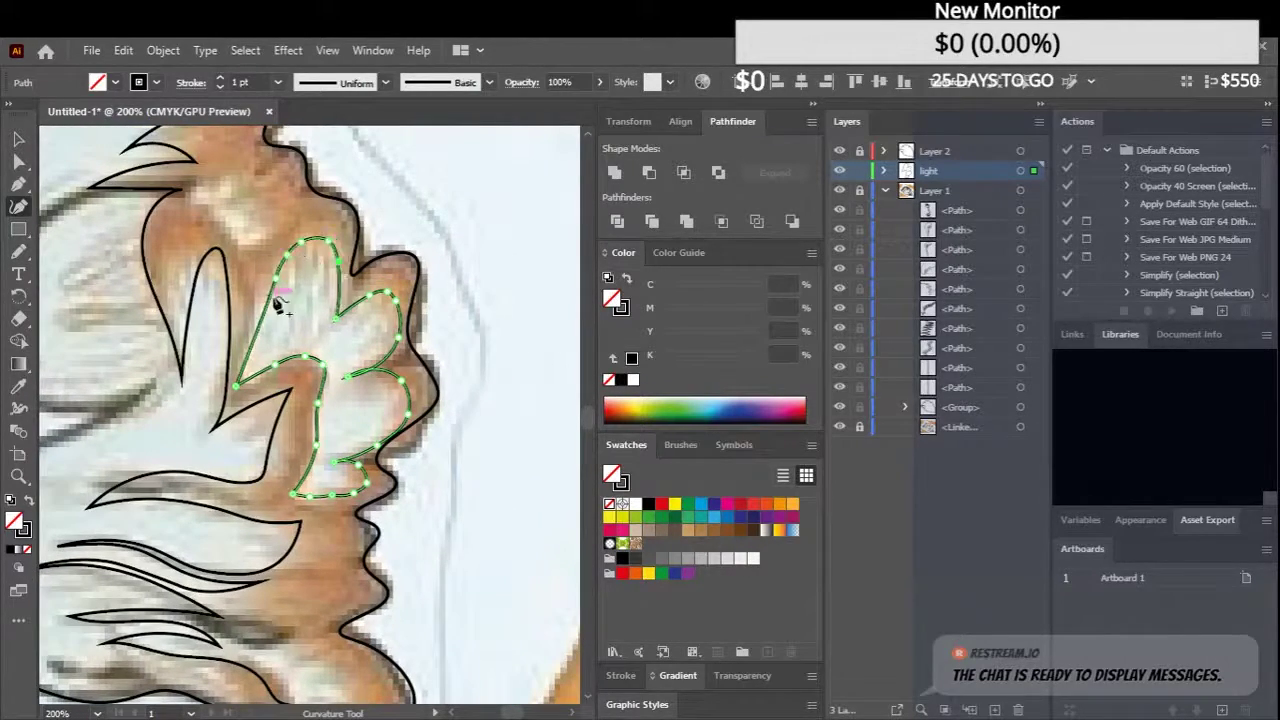
scroll(280, 305, down, 3)
scroll(340, 312, right, 1)
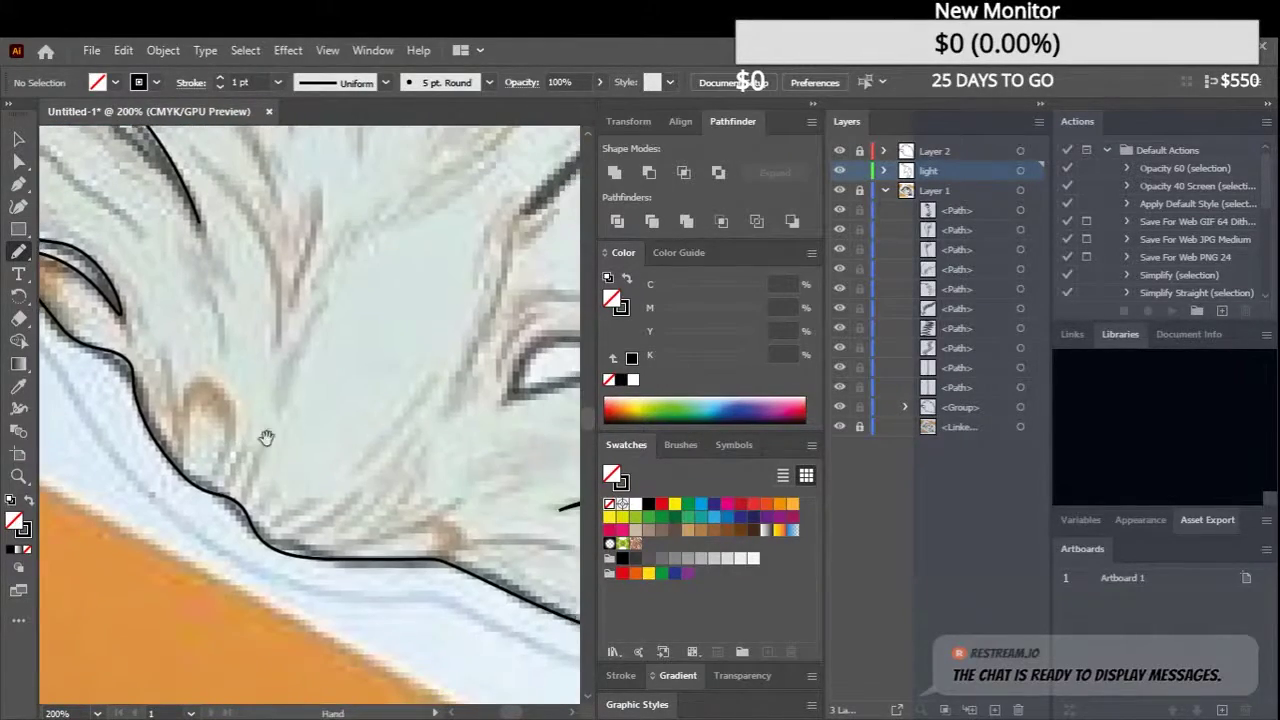
Name the new layers 'lines' and 'dark', then make 'lines' the active layer
double_click(935, 170)
text(lines)
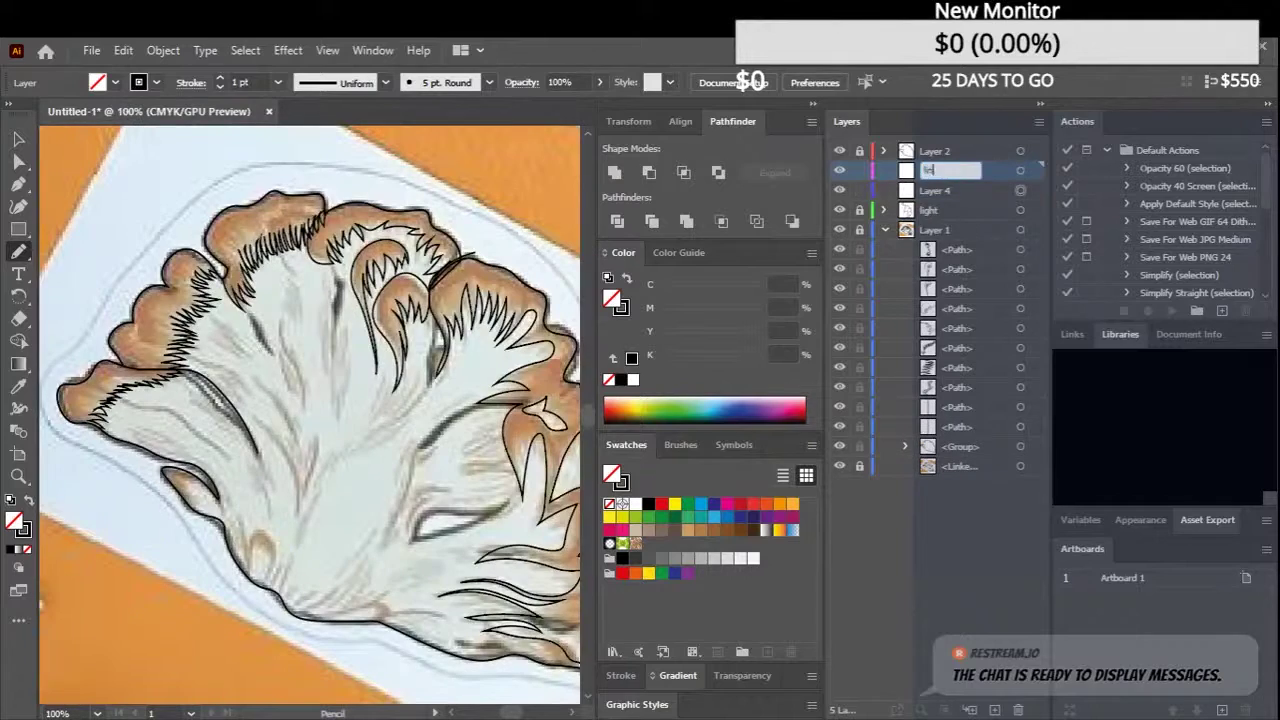
double_click(937, 190)
text(dark)
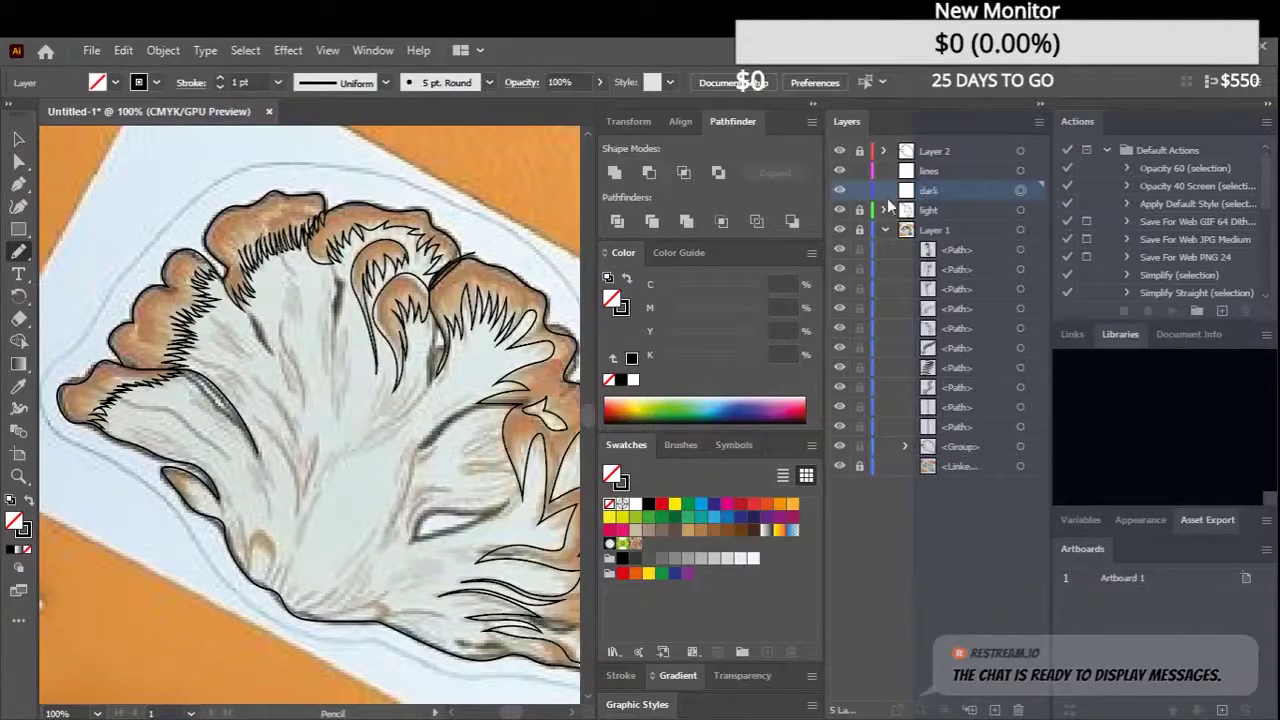
click(929, 170)
key(ctrl+plus)
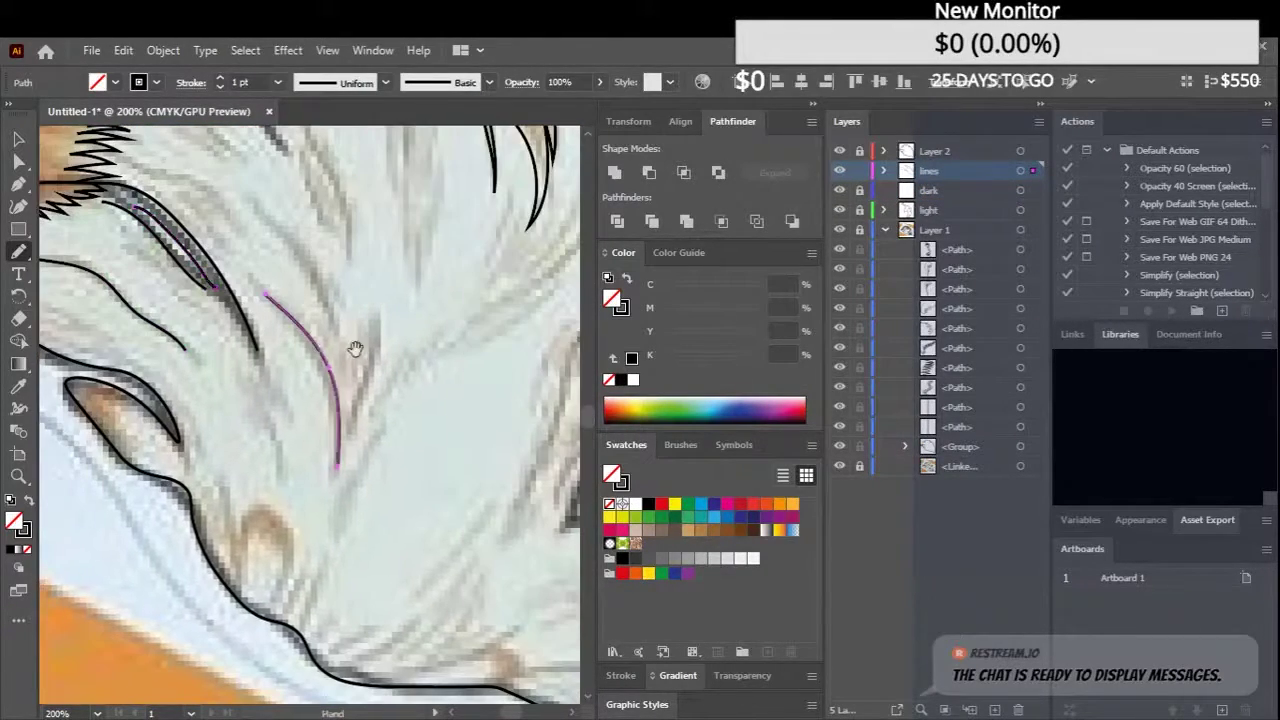
Draw thin black texture strokes down the mushroom's pale body
drag(355, 348, 365, 420)
drag(300, 330, 330, 480)
mouse_move(297, 375)
mouse_down()
mouse_move(347, 410)
mouse_move(330, 300)
mouse_move(325, 382)
mouse_move(320, 250)
mouse_up()
mouse_move(380, 460)
mouse_down()
mouse_move(355, 370)
mouse_move(185, 267)
mouse_up()
drag(325, 258, 470, 130)
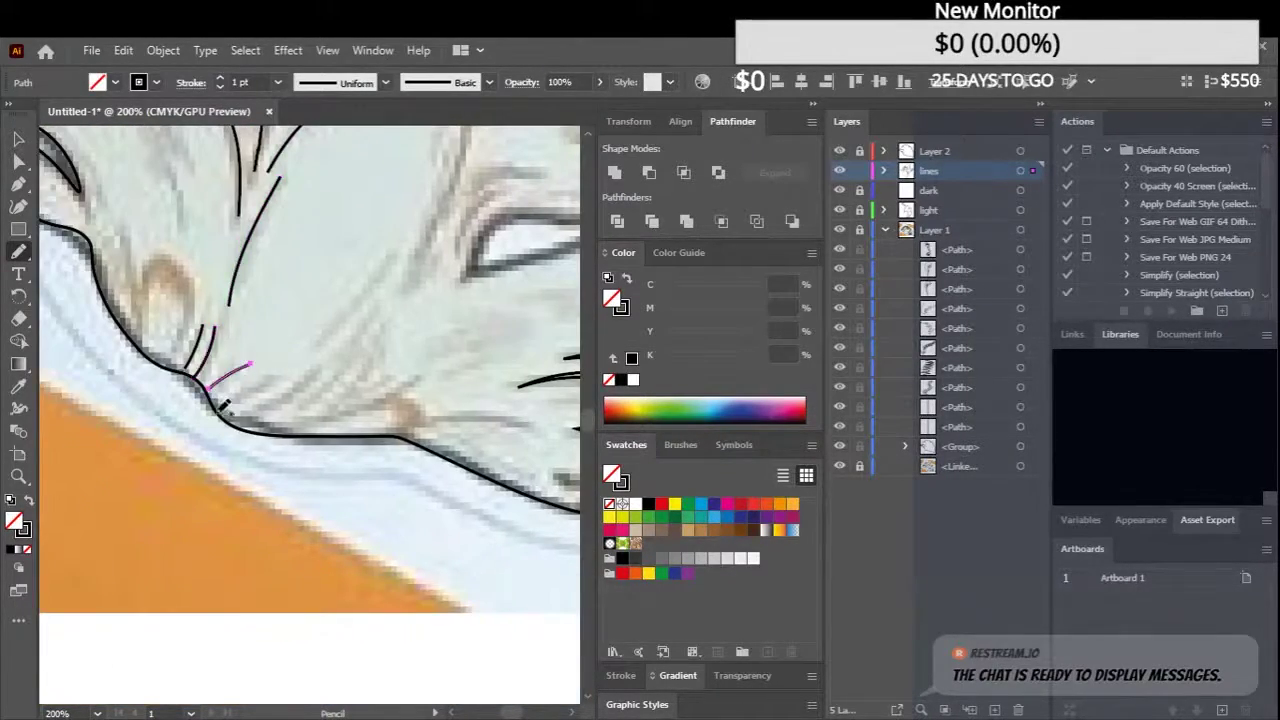
mouse_move(285, 410)
mouse_down()
mouse_move(373, 333)
mouse_move(210, 570)
mouse_up()
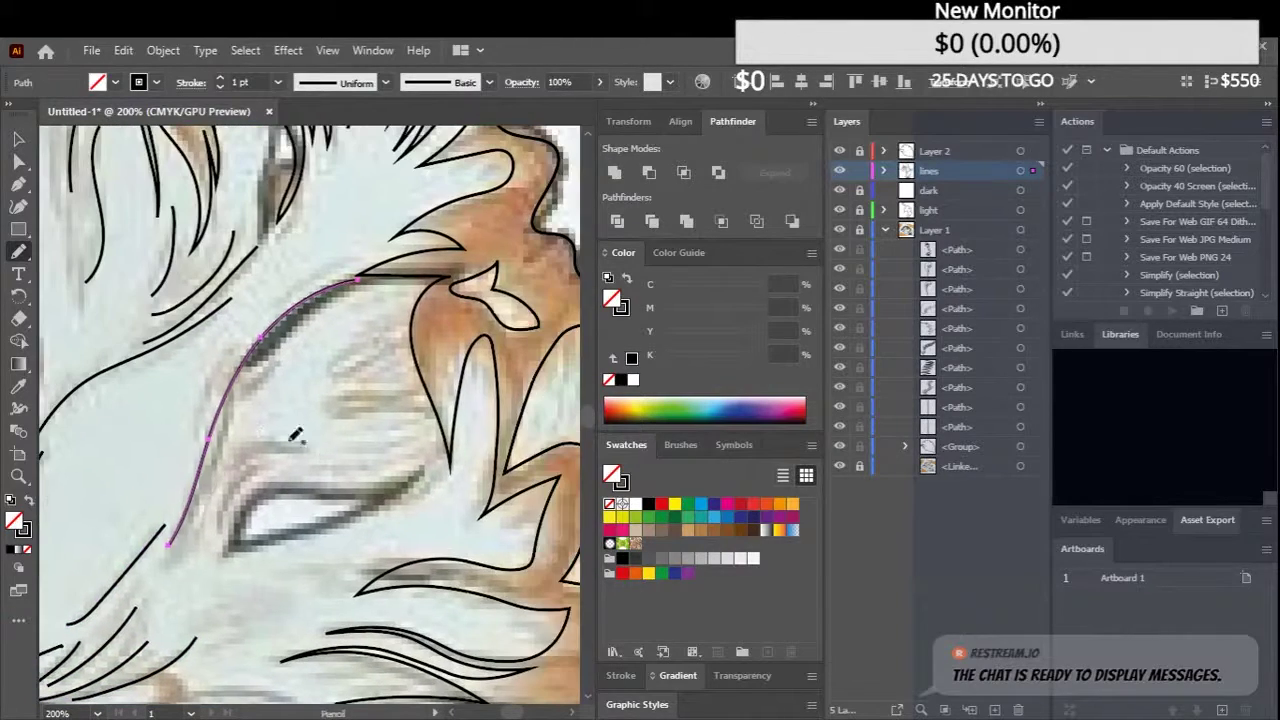
drag(300, 560, 212, 482)
Add more texture strokes in the fur area and near the eye
scroll(310, 383, down, 2)
scroll(295, 365, up, 2)
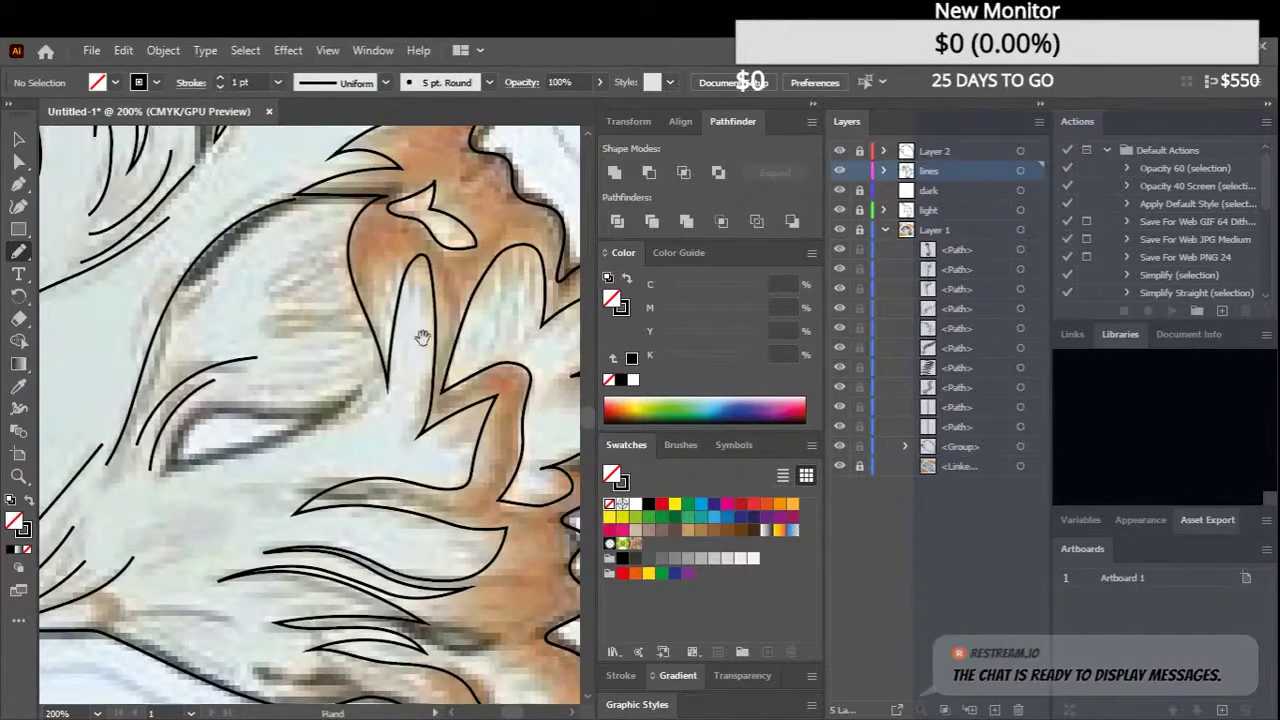
scroll(275, 287, down, 1)
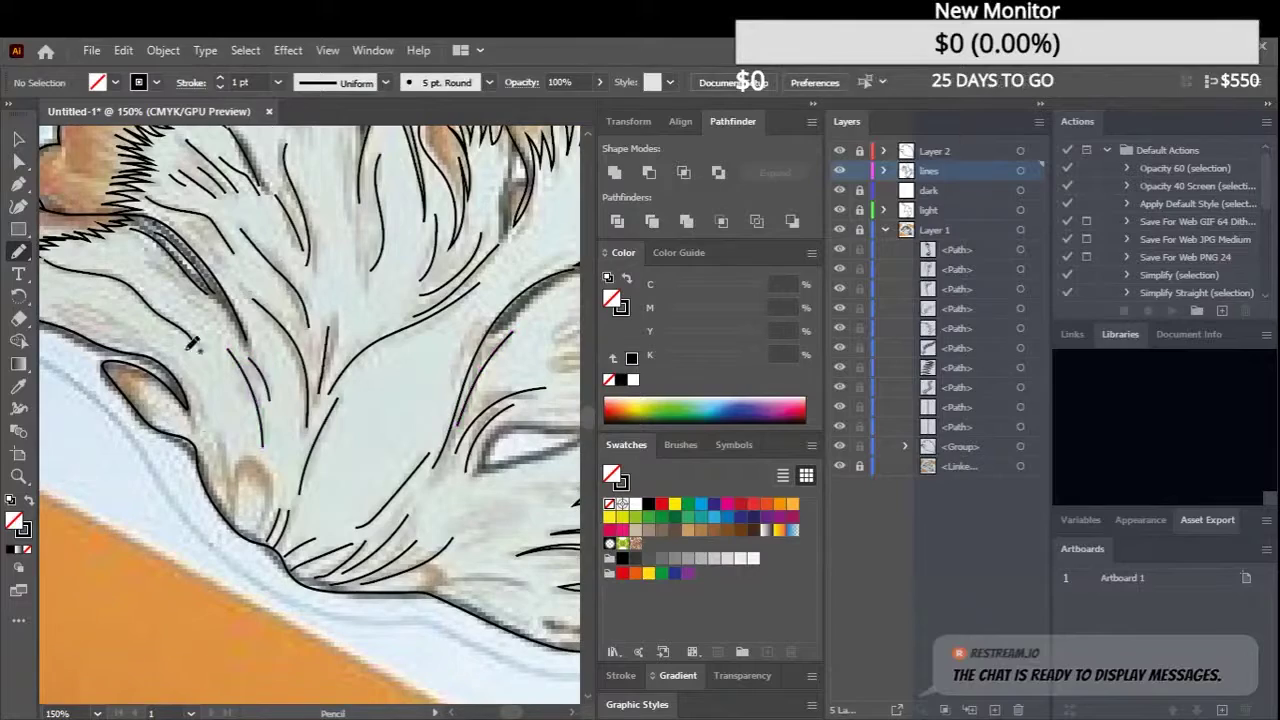
drag(282, 397, 192, 362)
scroll(190, 365, down, 2)
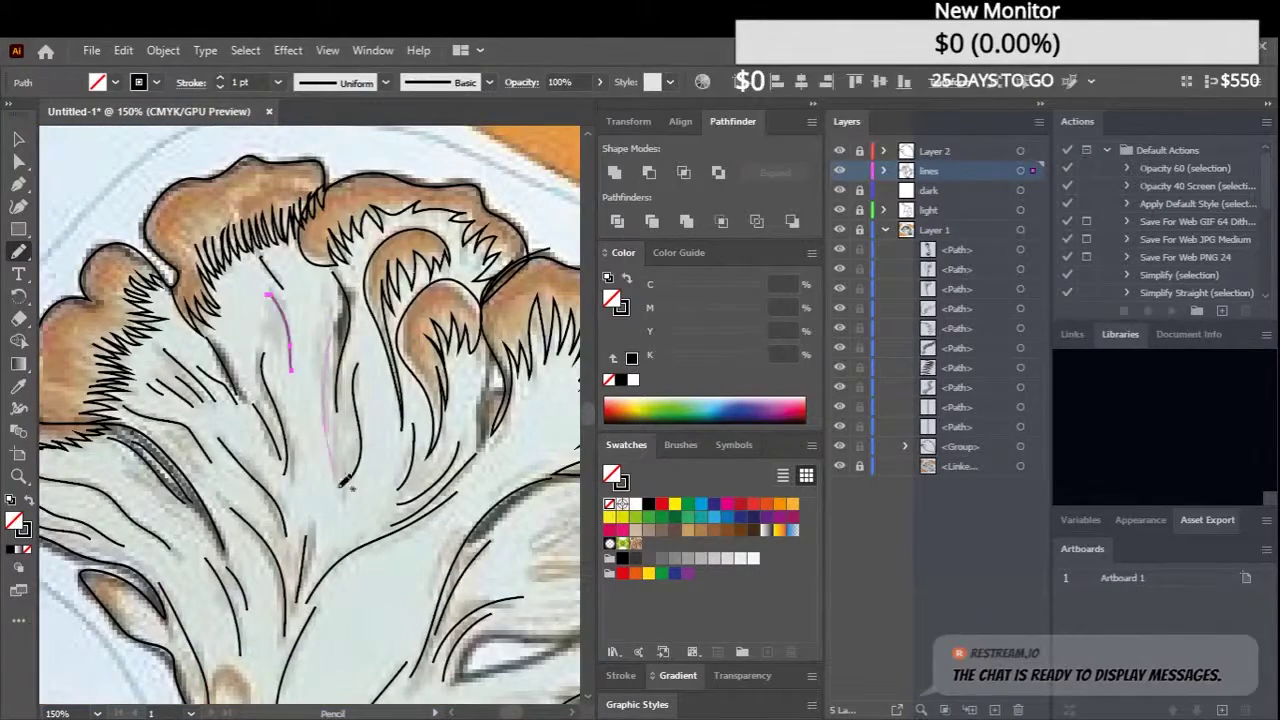
scroll(314, 400, down, 1)
scroll(267, 375, up, 5)
scroll(267, 375, down, 2)
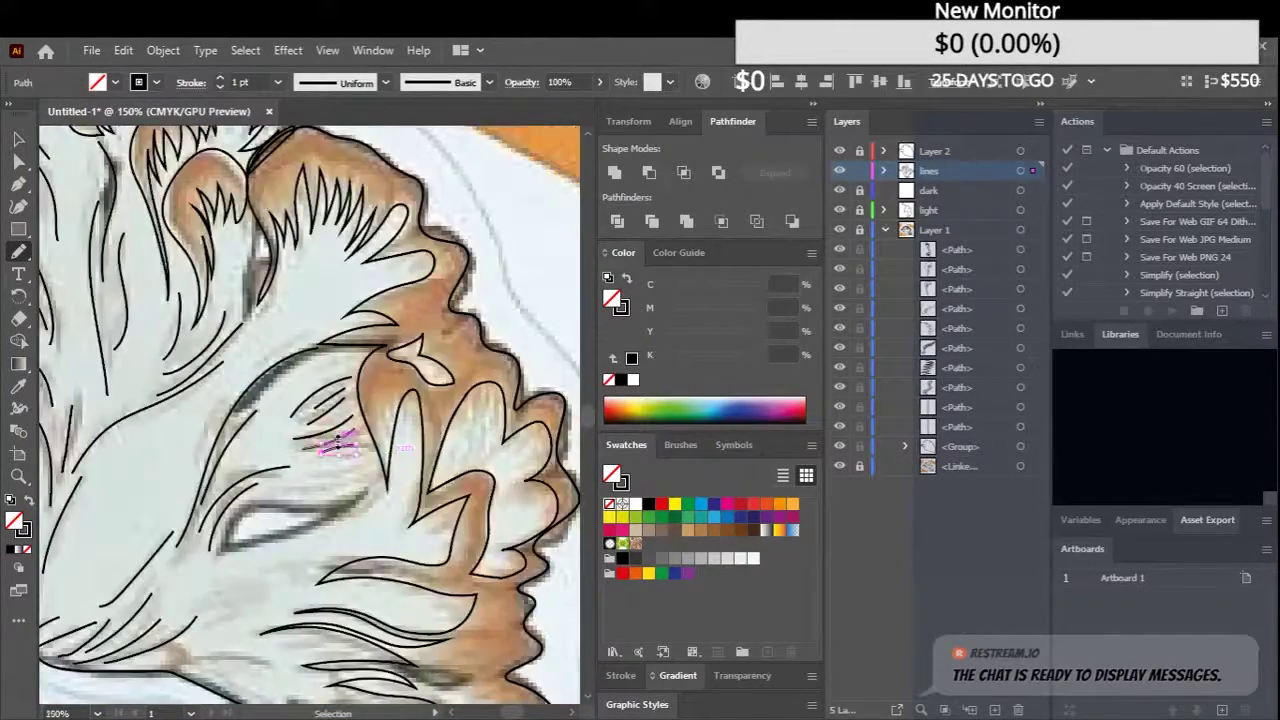
drag(460, 435, 497, 428)
scroll(480, 430, down, 1)
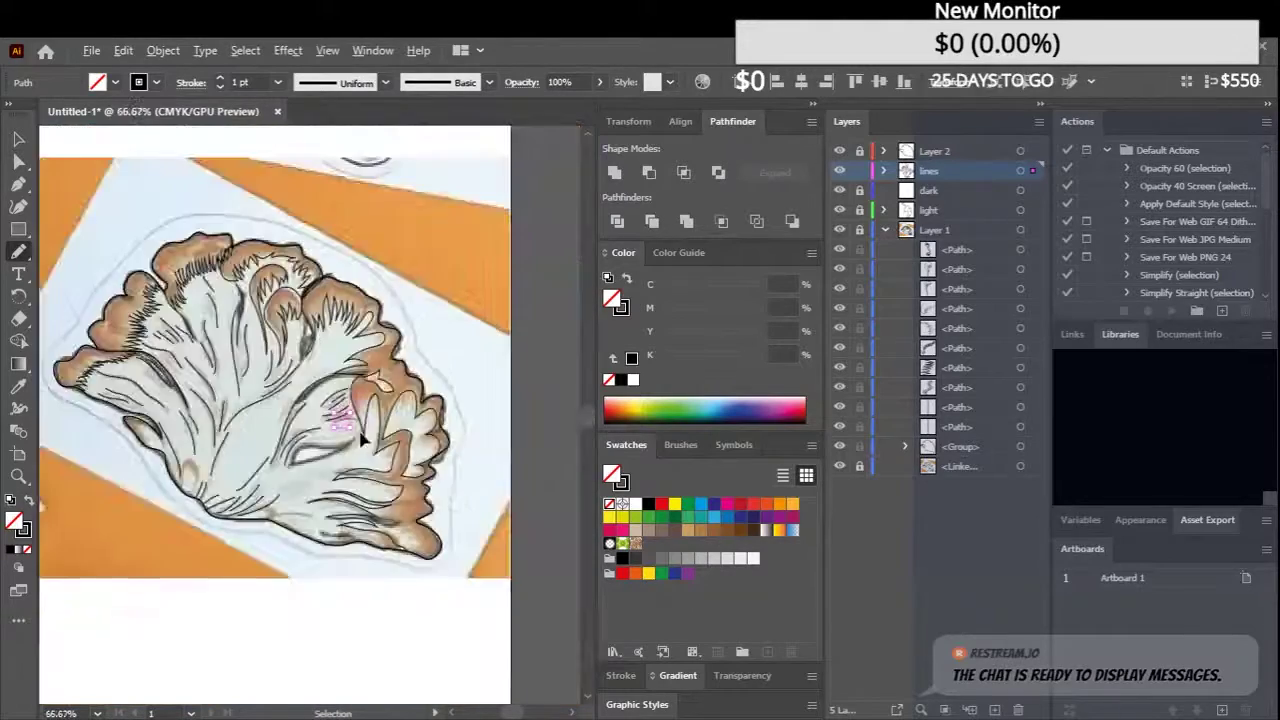
scroll(171, 634, down, 1)
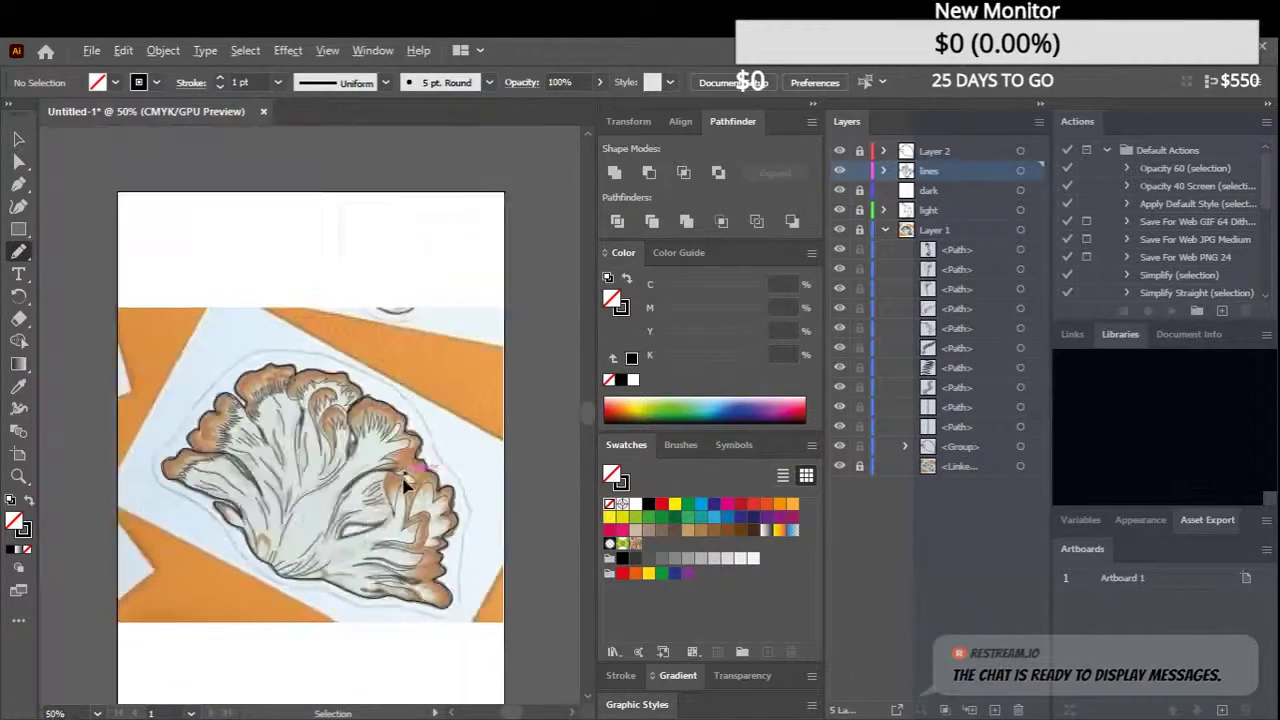
scroll(410, 480, up, 2)
scroll(410, 480, up, 2)
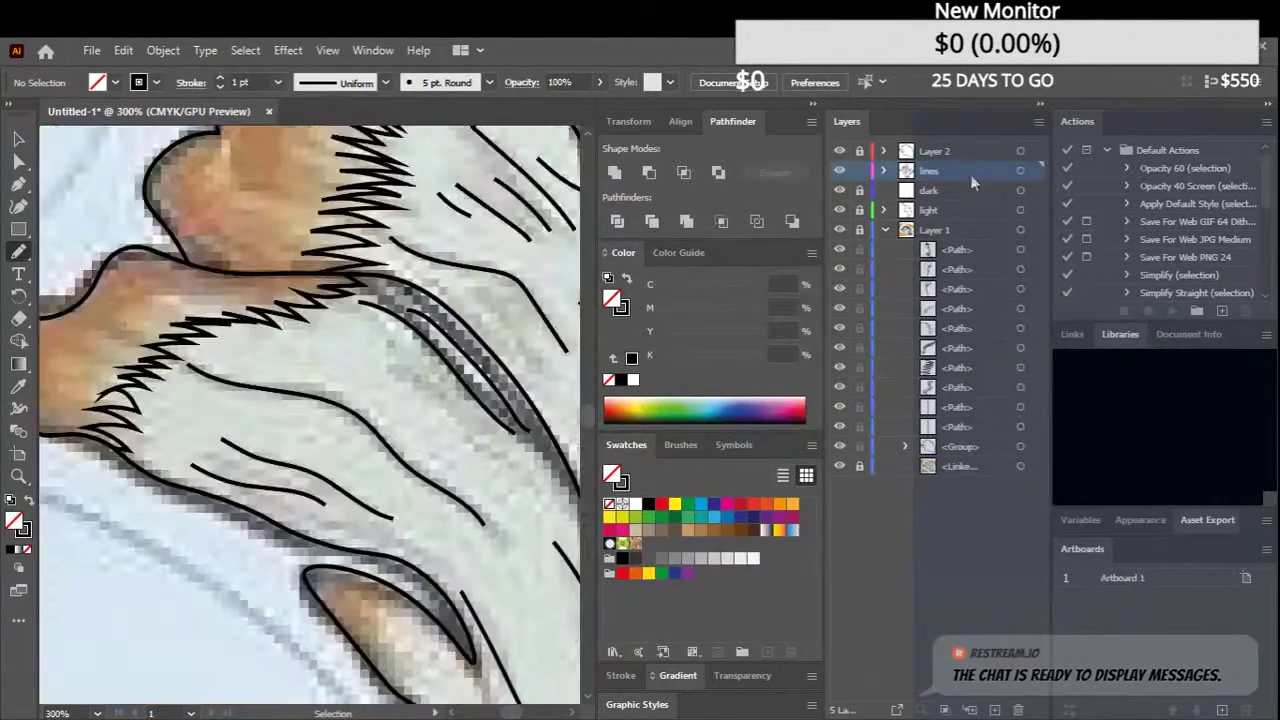
alt+click(859, 229)
click(940, 229)
scroll(293, 398, down, 2)
scroll(293, 398, down, 2)
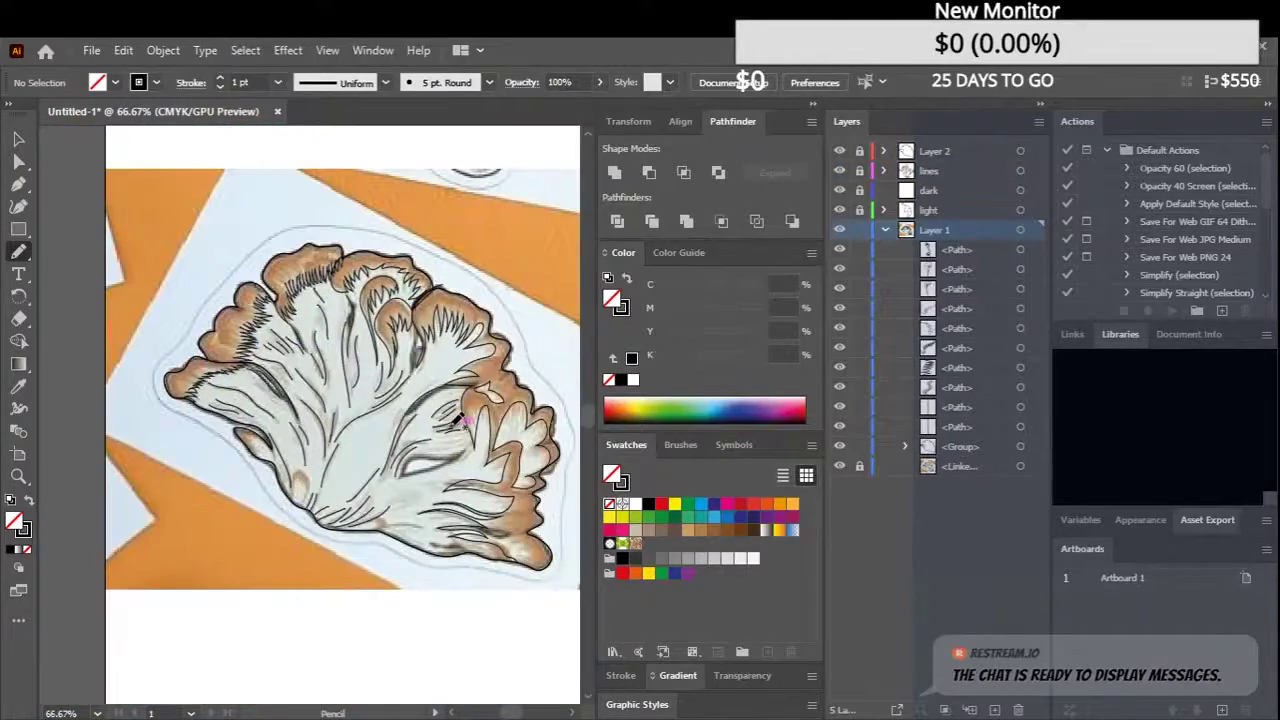
scroll(220, 290, up, 3)
scroll(240, 290, down, 3)
scroll(275, 291, up, 1)
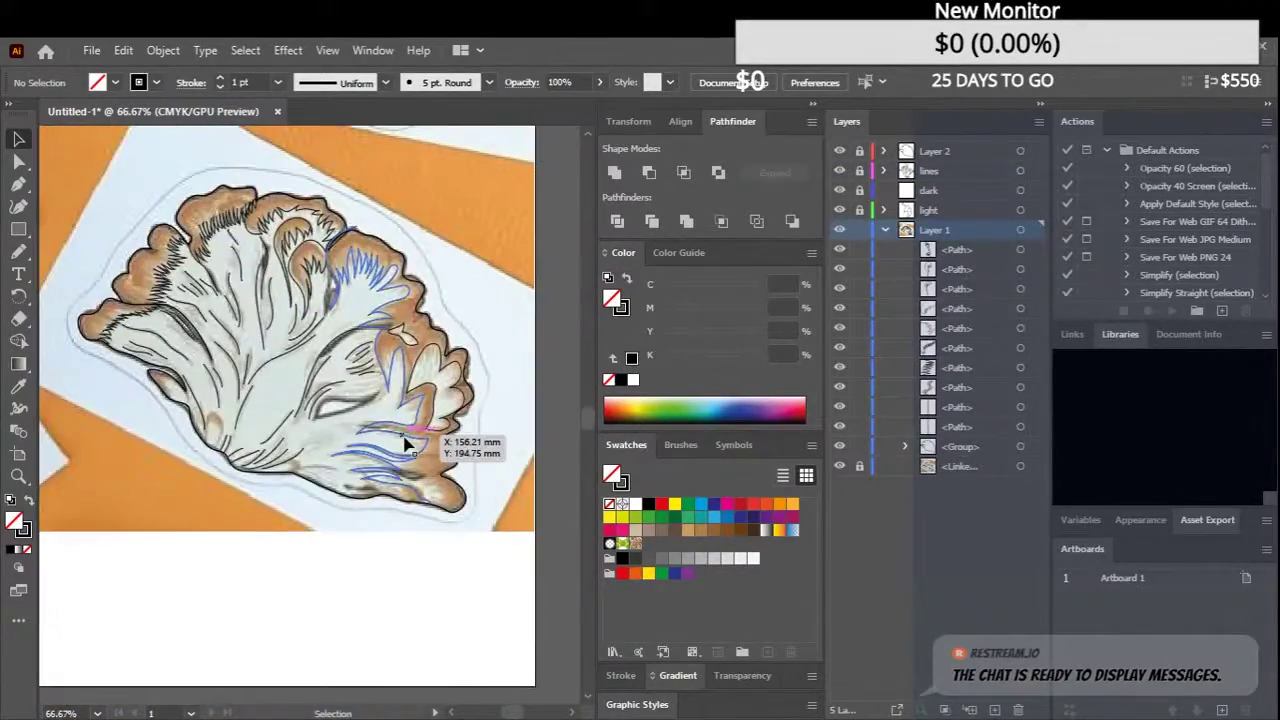
scroll(275, 291, up, 3)
scroll(275, 291, down, 5)
scroll(308, 365, up, 1)
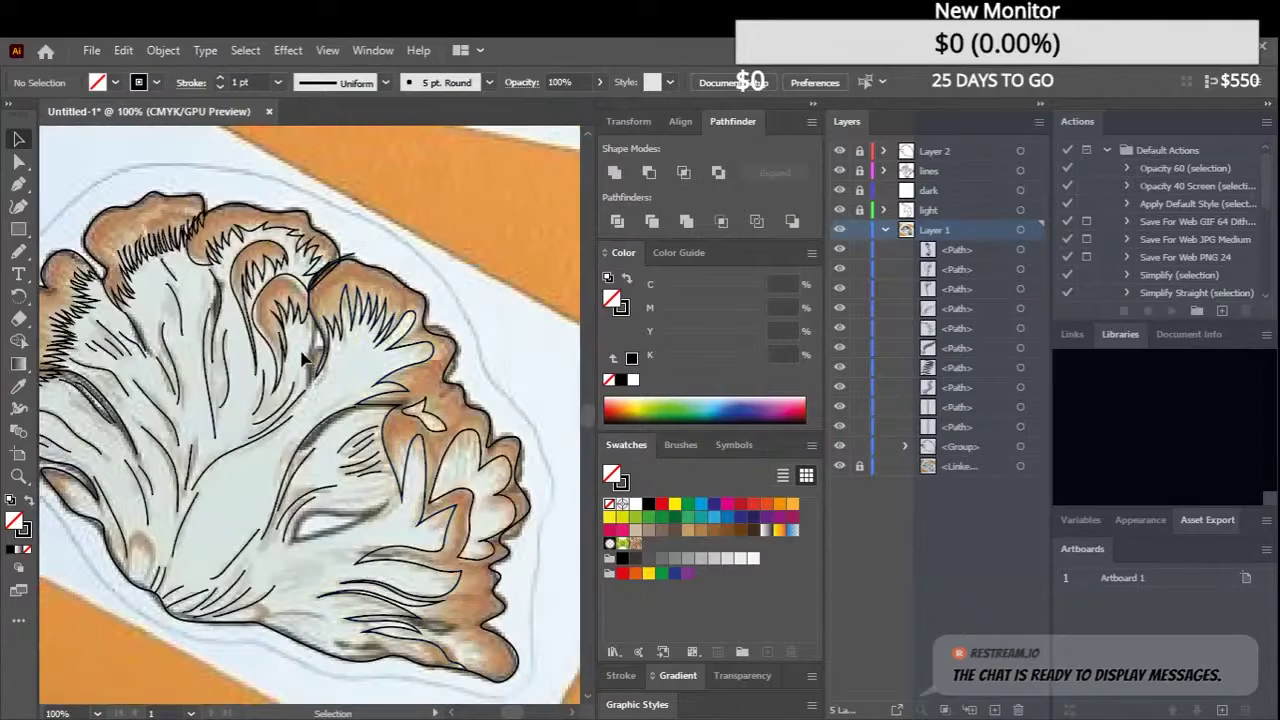
scroll(363, 462, down, 2)
scroll(538, 286, up, 2)
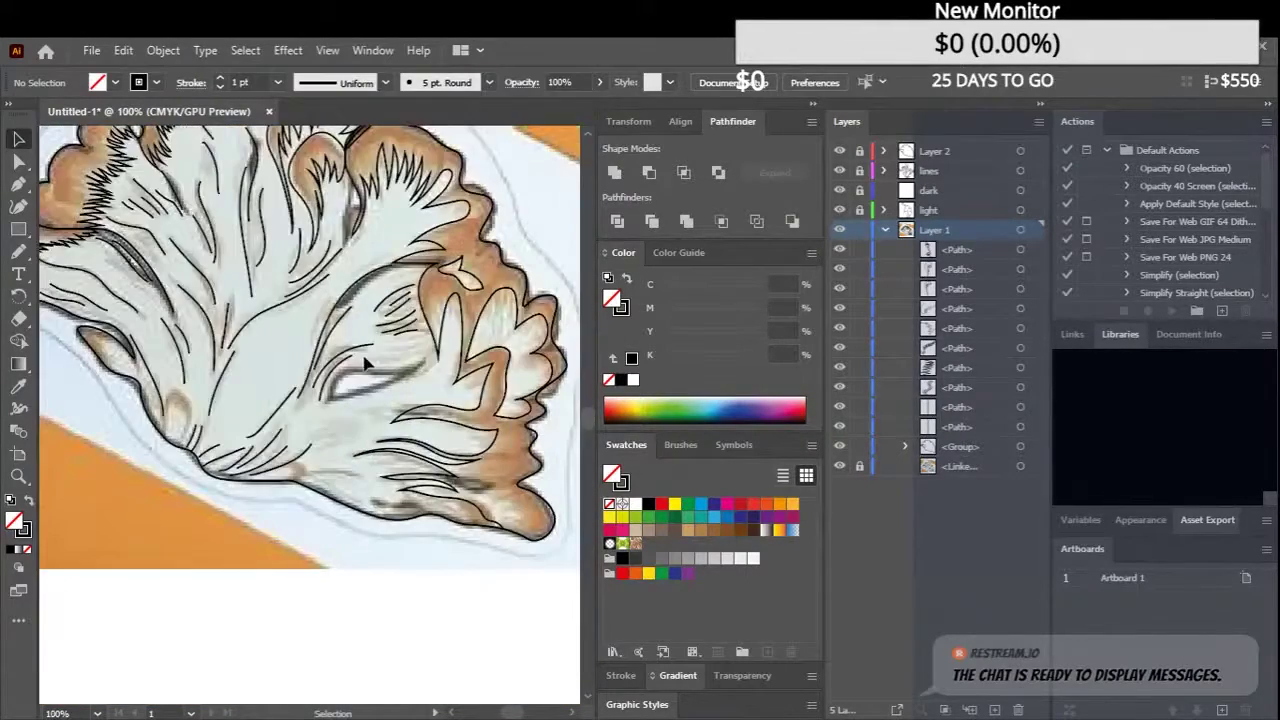
scroll(400, 380, down, 3)
scroll(342, 407, up, 3)
scroll(170, 398, up, 1)
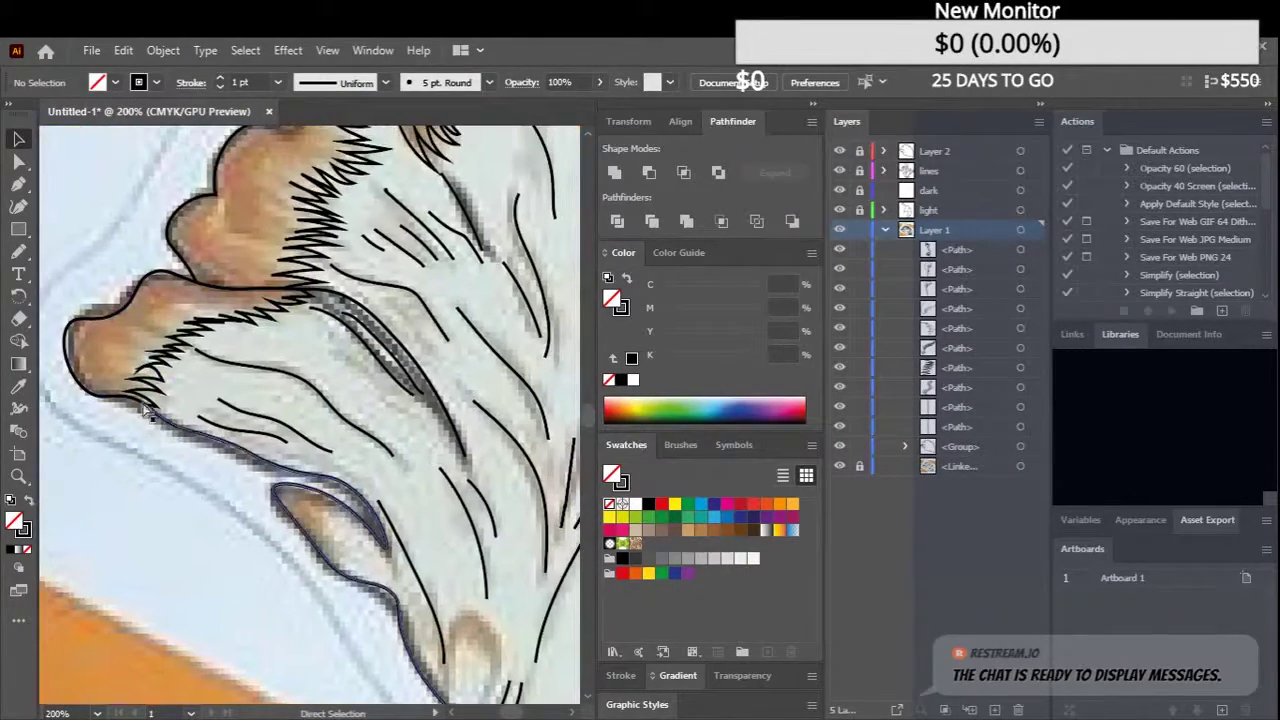
click(1020, 229)
scroll(218, 302, down, 3)
scroll(218, 302, up, 3)
scroll(218, 302, down, 2)
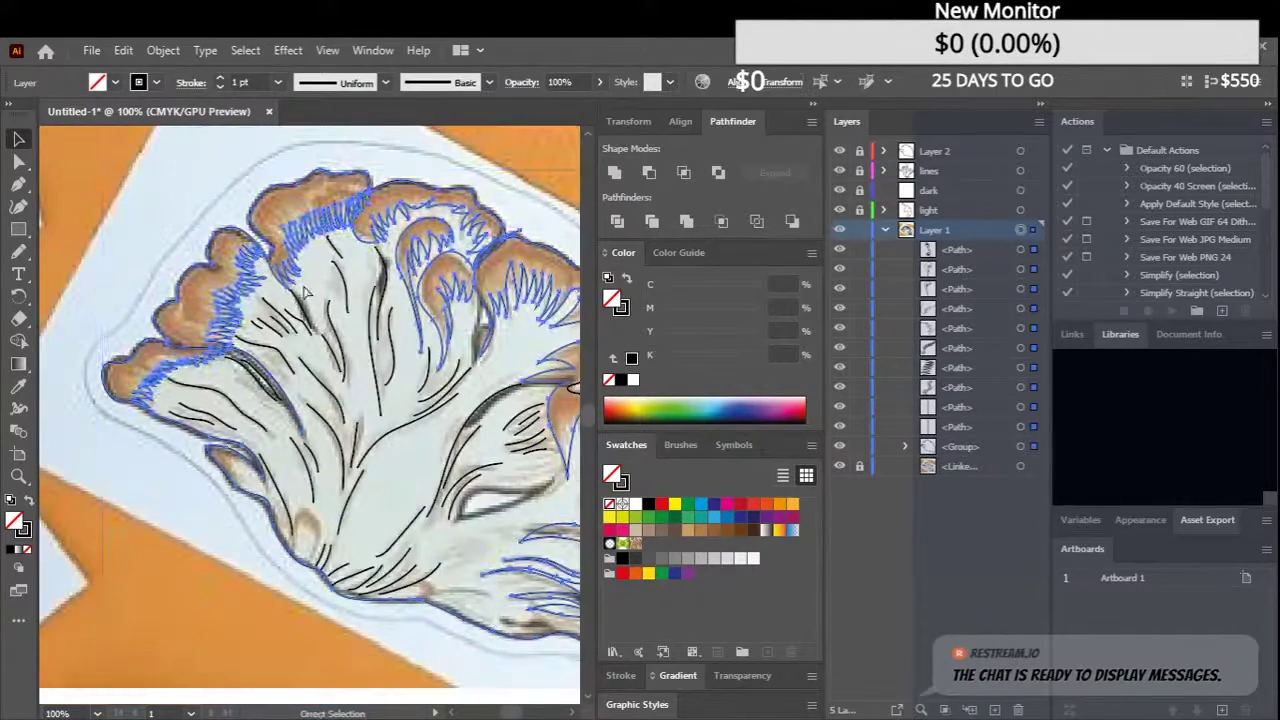
shift+click(216, 302)
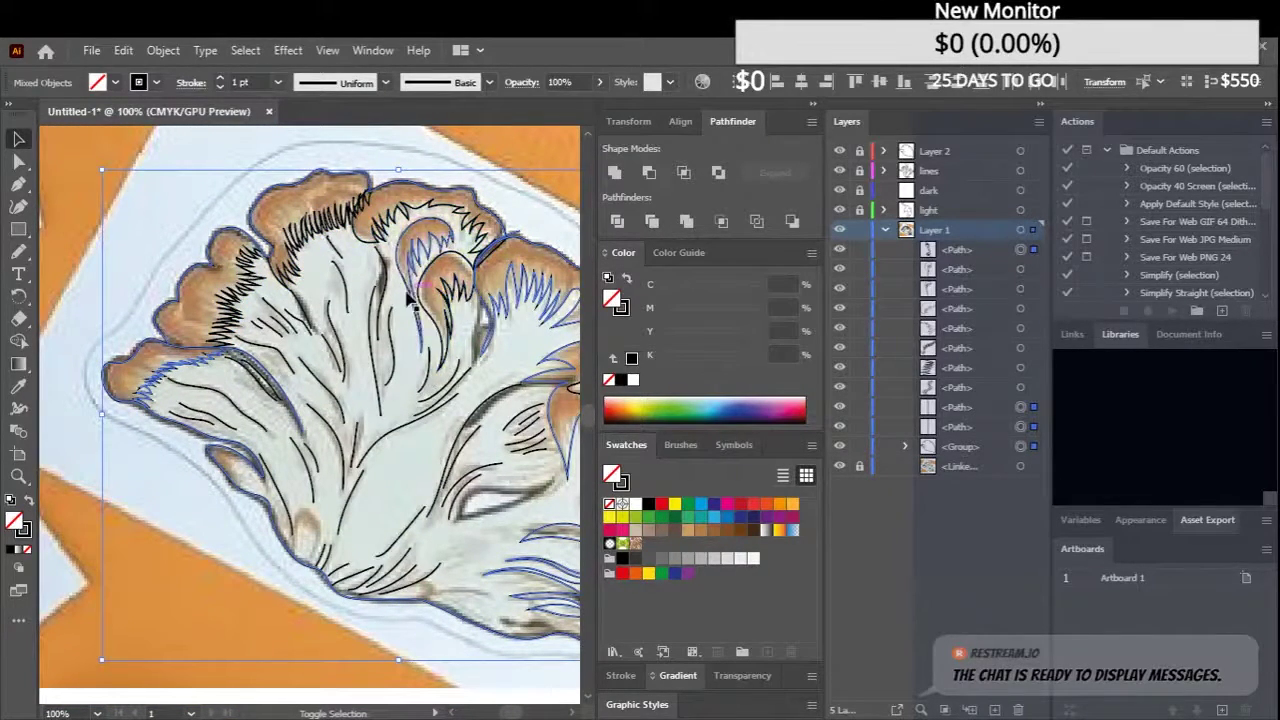
scroll(471, 400, down, 1)
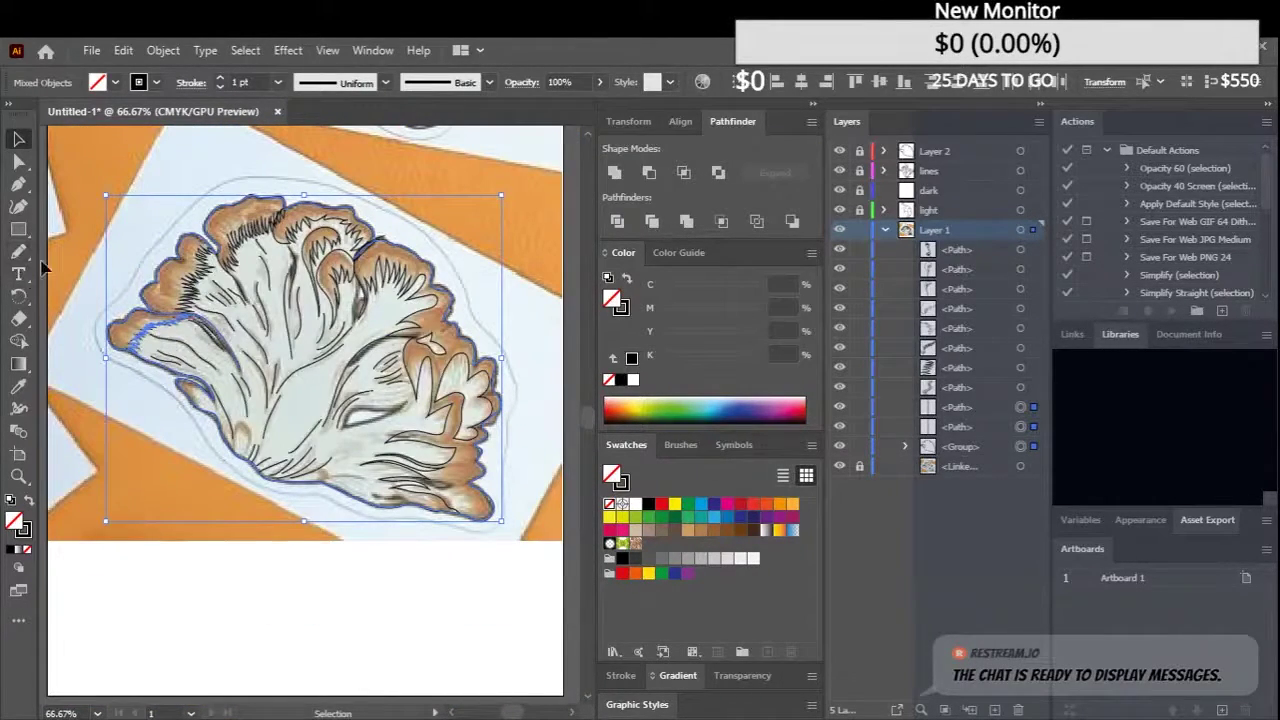
scroll(155, 465, up, 3)
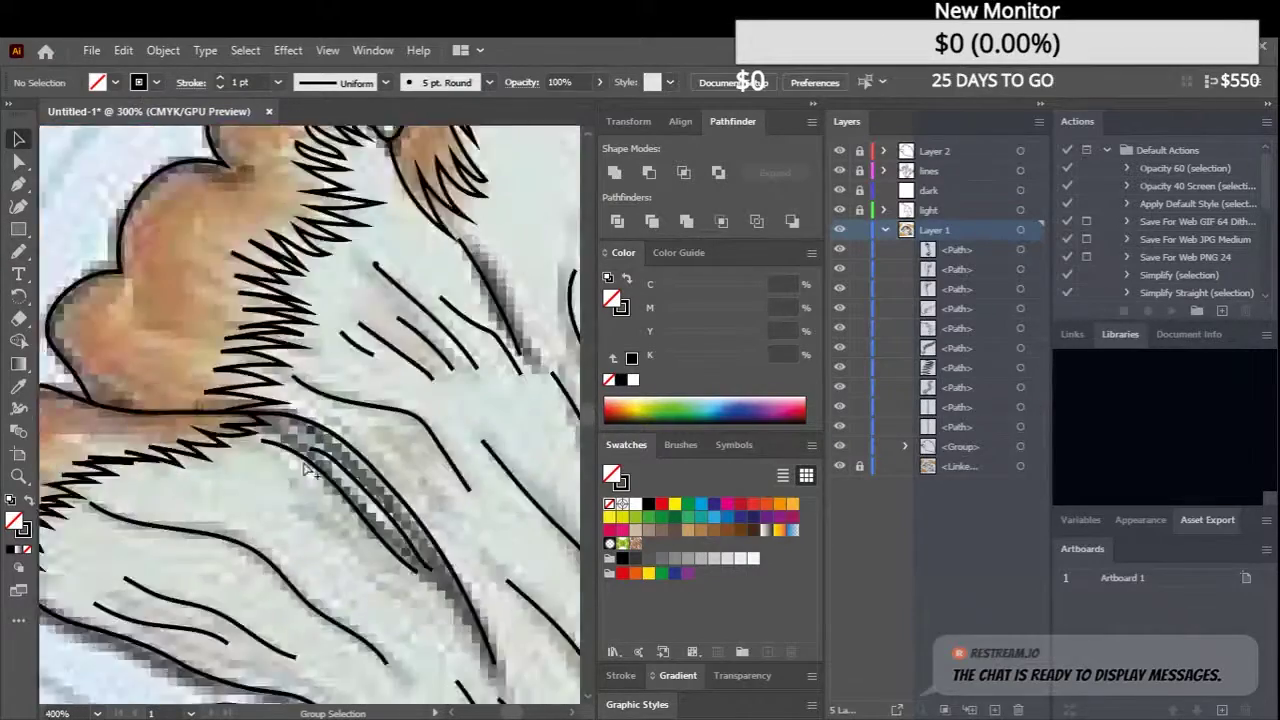
scroll(140, 465, down, 2)
click(113, 465)
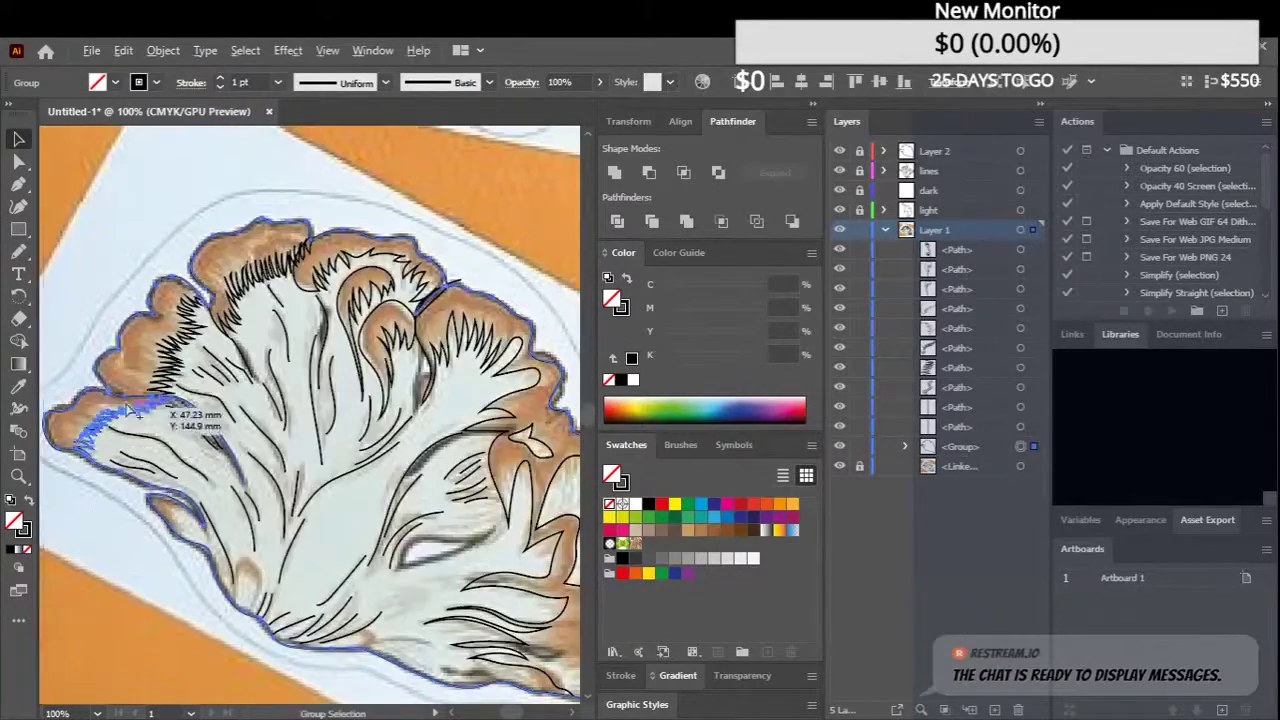
click(18, 340)
scroll(206, 371, up, 2)
scroll(333, 397, up, 1)
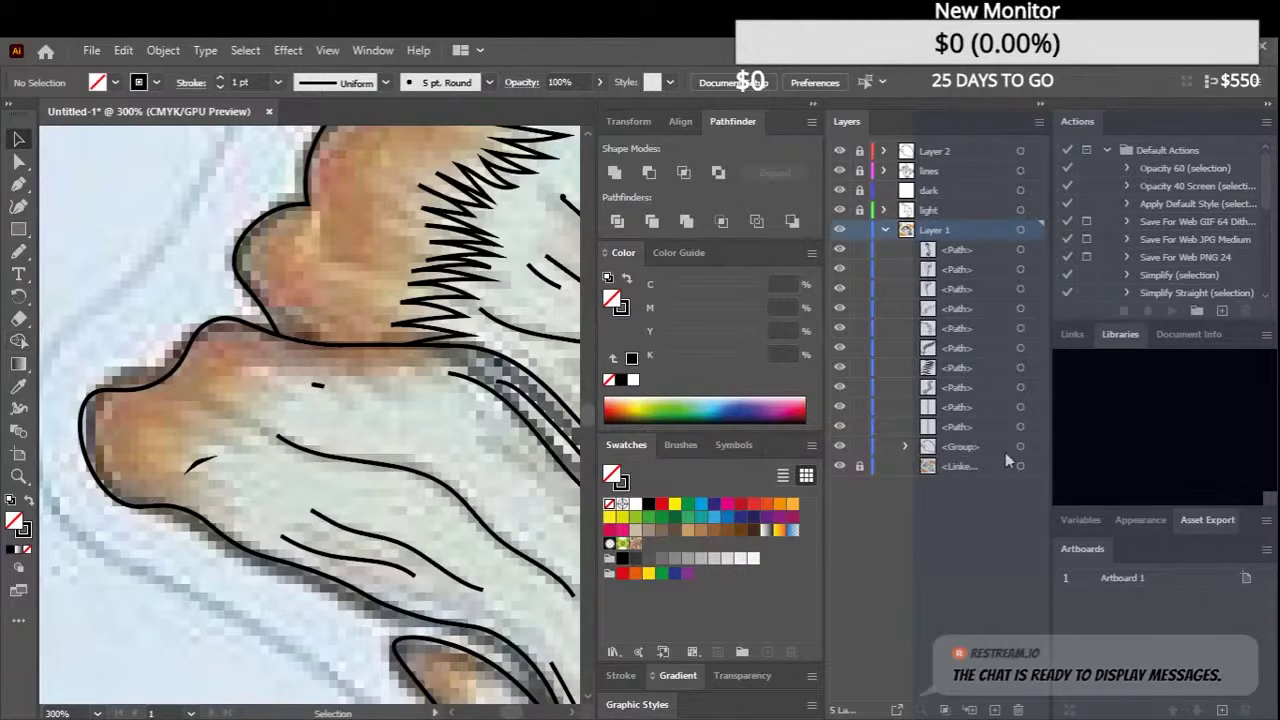
Undo the compound-path merge and the stray curve point just started
key(ctrl+z)
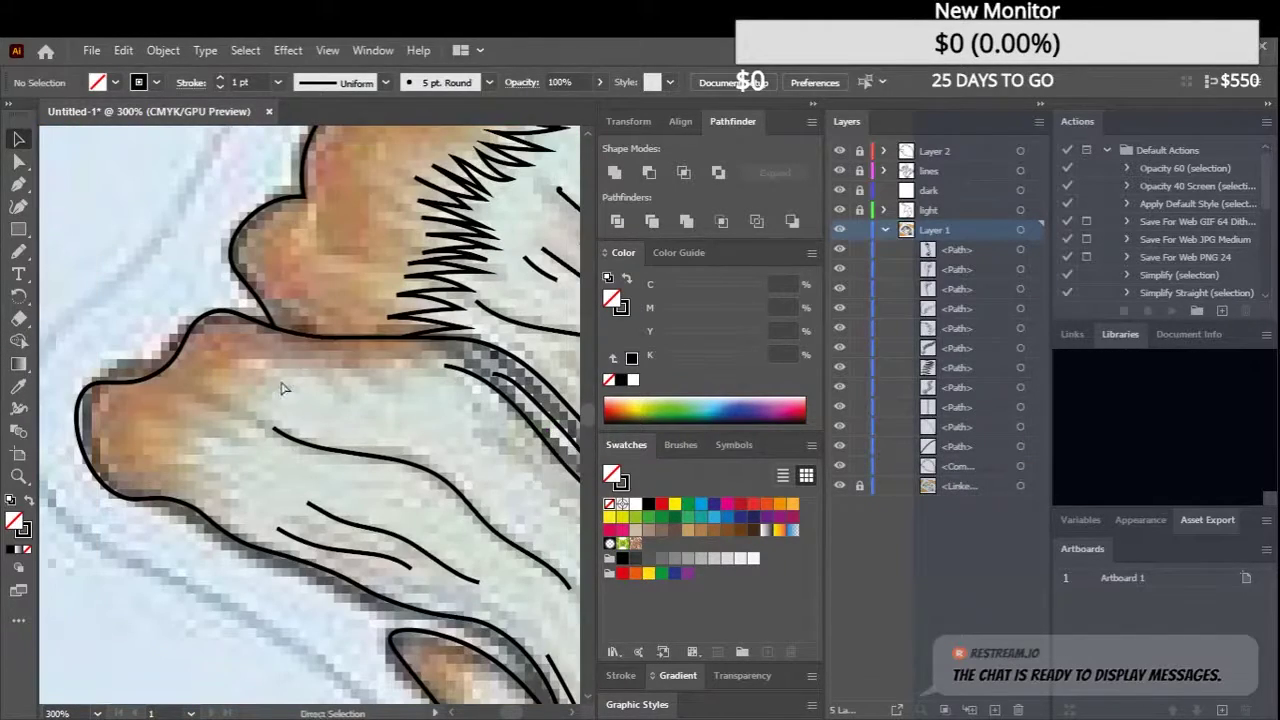
click(18, 206)
click(193, 302)
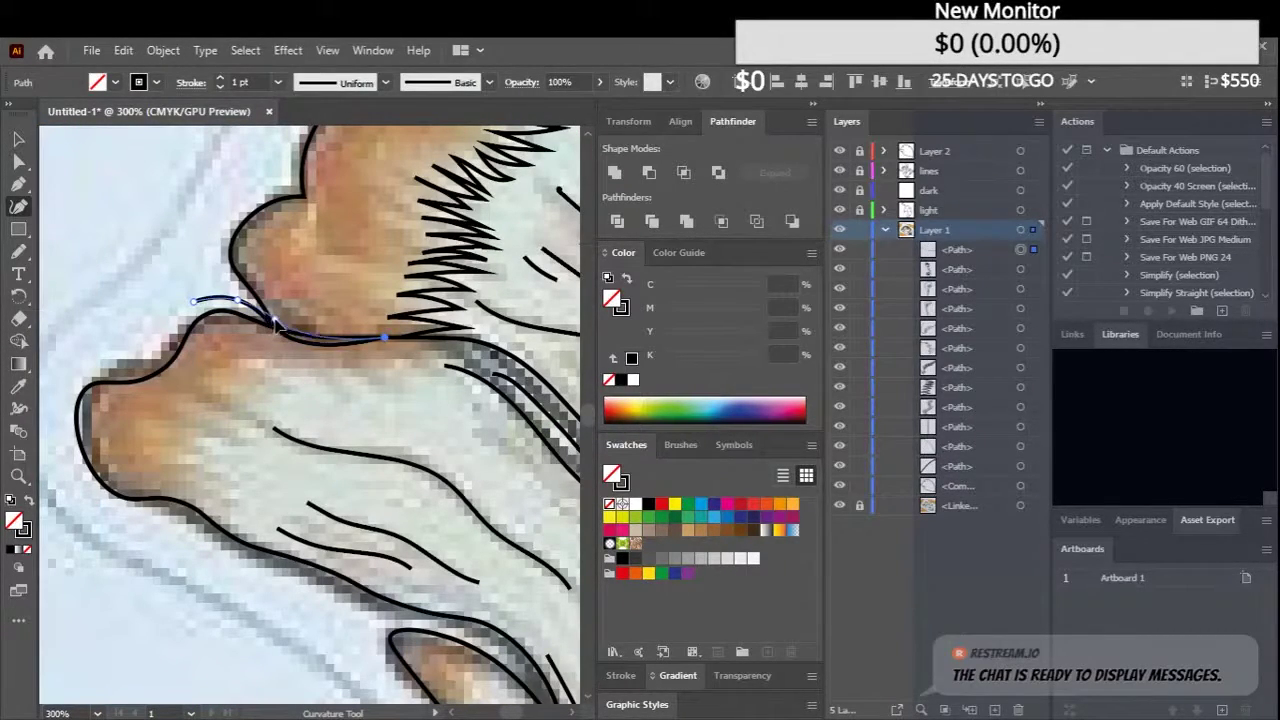
key(ctrl+z)
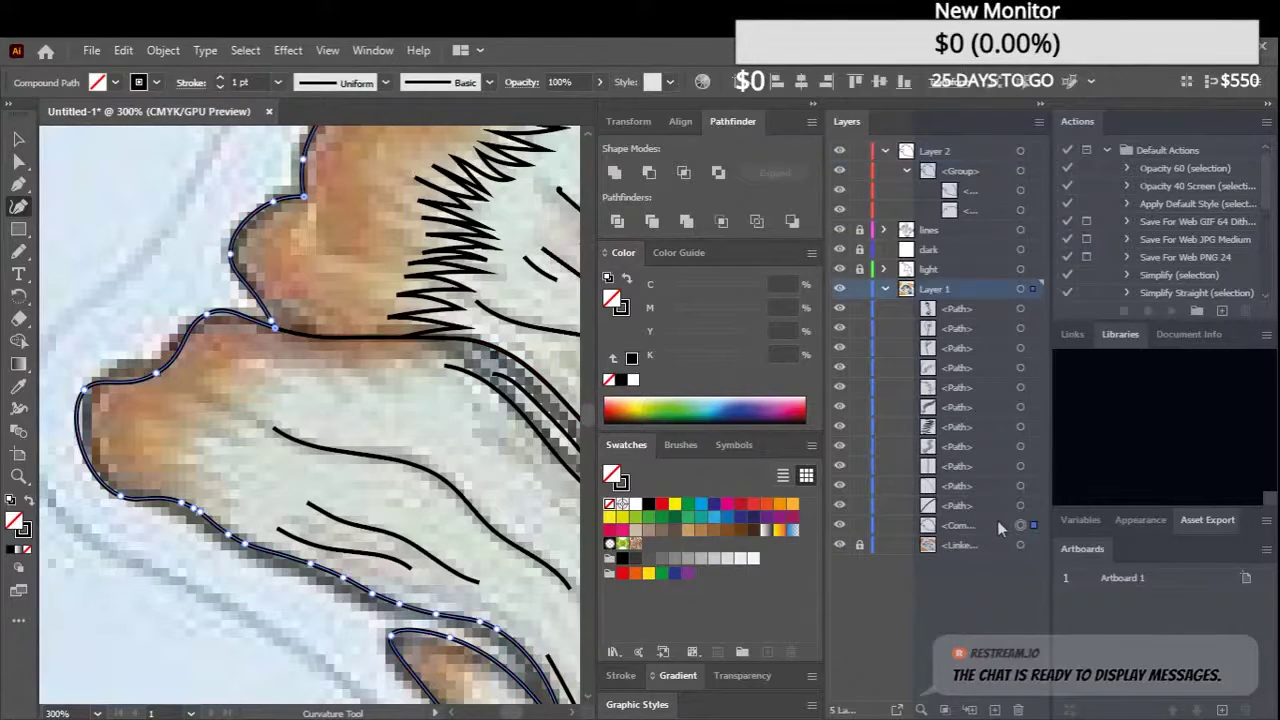
key(ctrl+z)
key(ctrl+z)
key(ctrl+z)
key(ctrl+z)
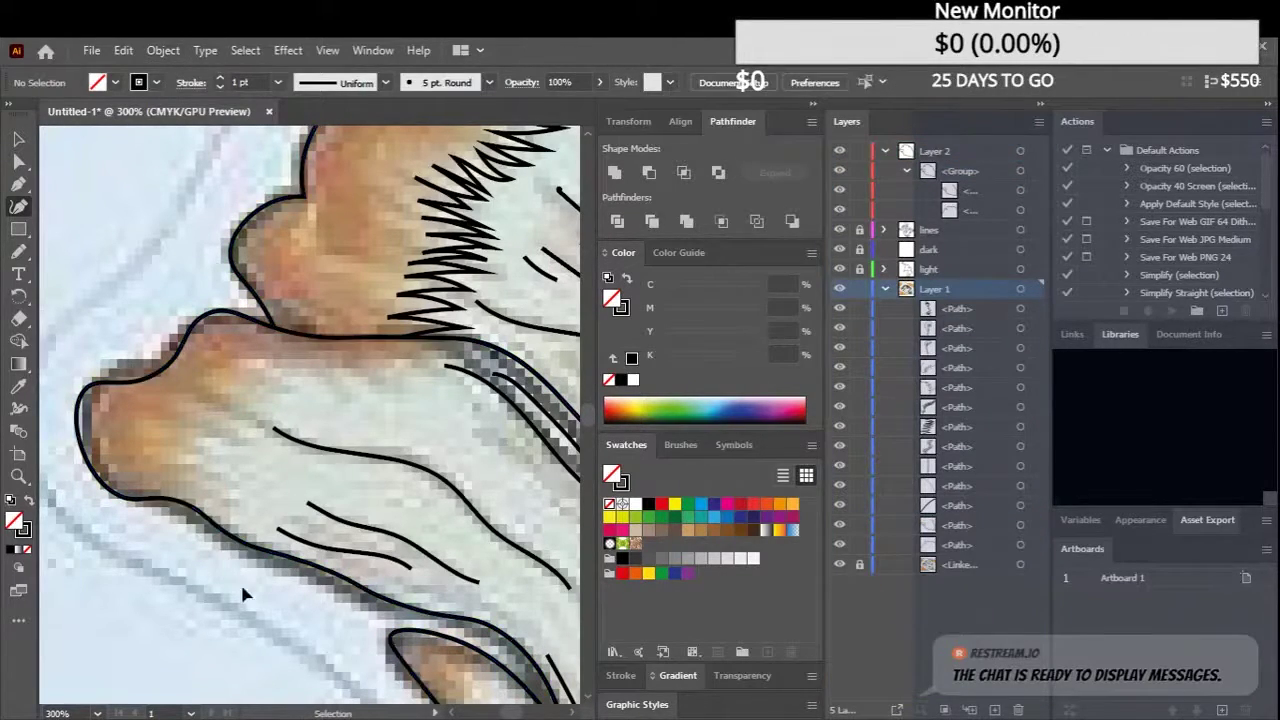
Collapse the group listing under Layer 2 in the Layers panel
scroll(243, 595, down, 5)
click(907, 171)
scroll(294, 408, up, 3)
scroll(294, 408, up, 2)
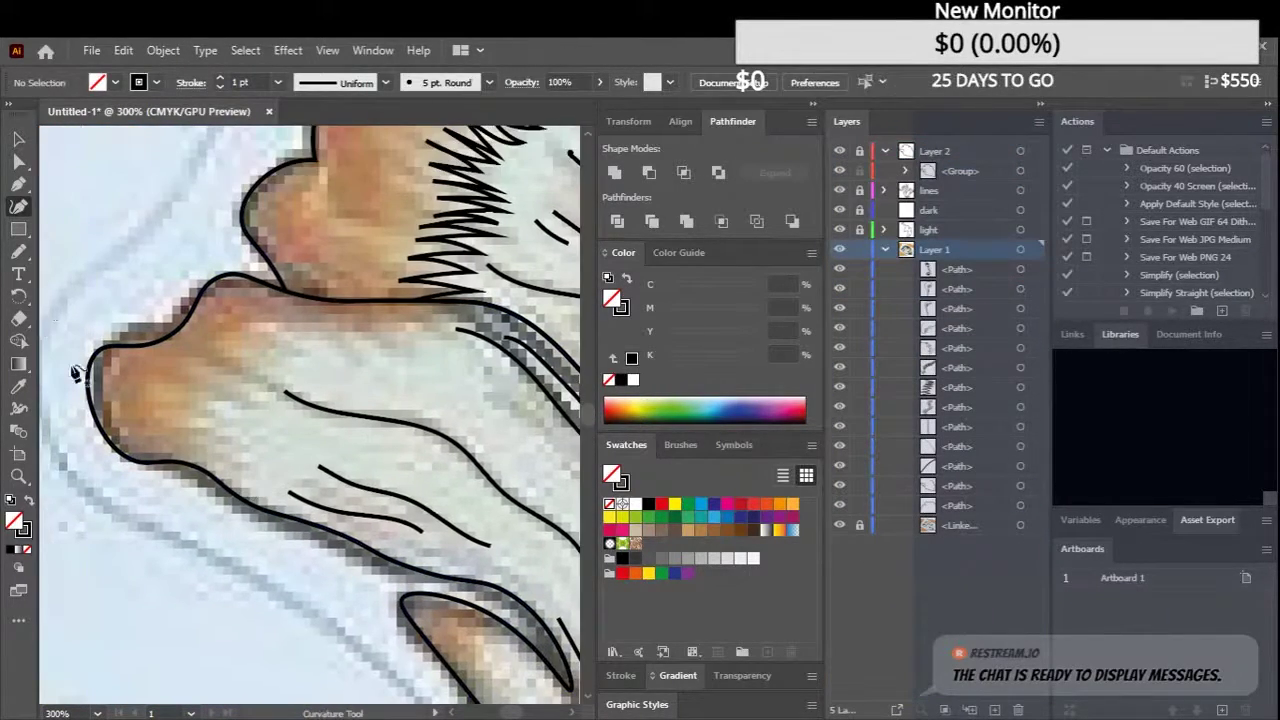
Draw a jagged Pencil fur stroke under the leftmost cap lobe and deselect it
key(n)
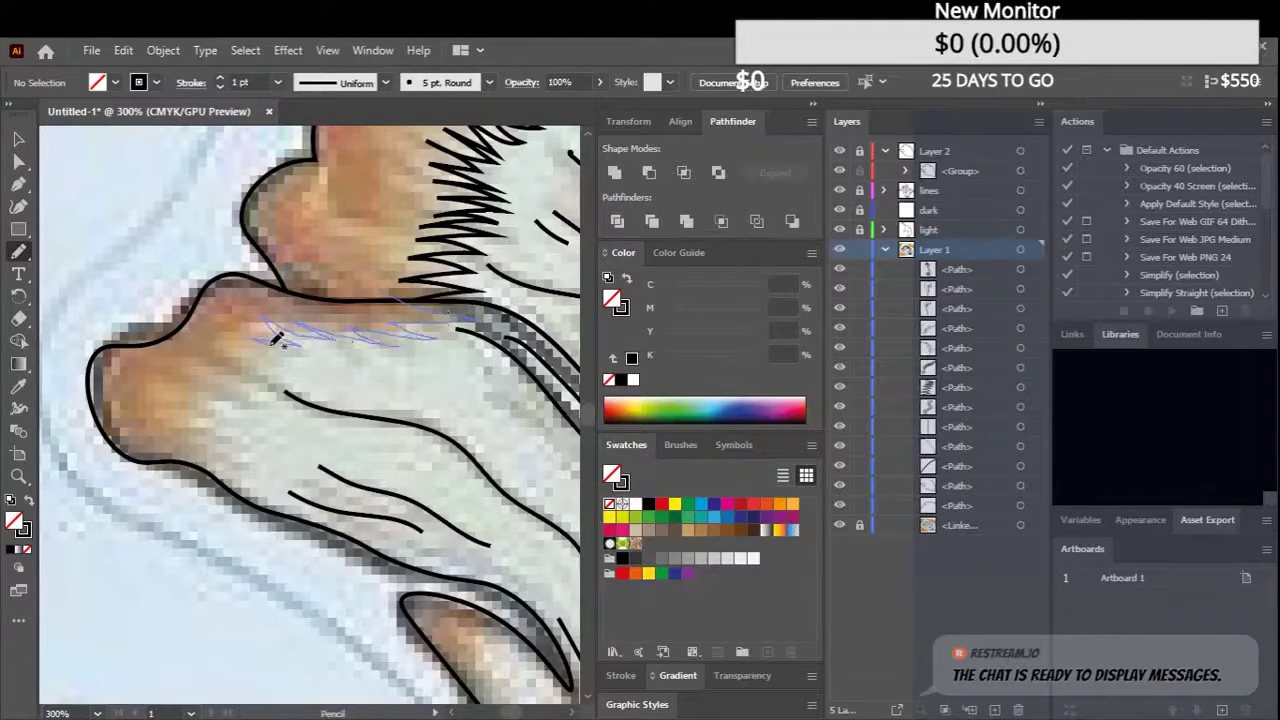
drag(200, 405, 190, 418)
scroll(300, 400, up, 2)
scroll(300, 400, right, 2)
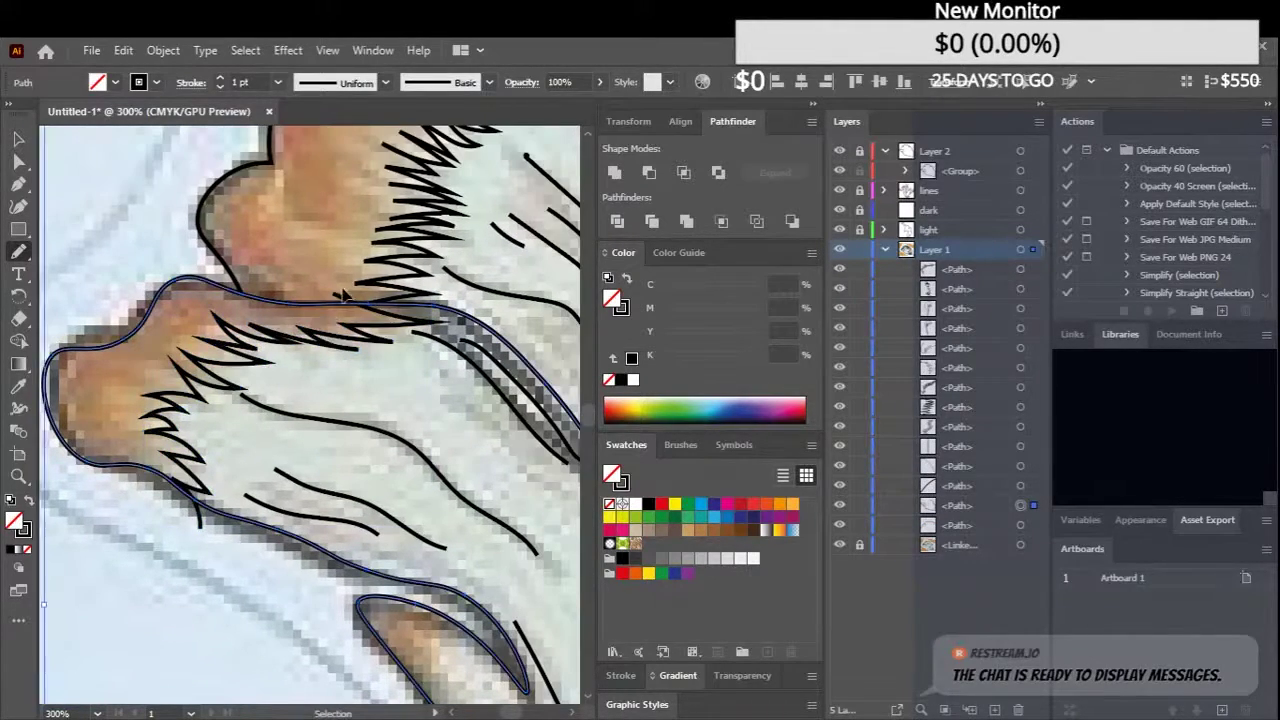
key(shift+m)
key(ctrl+shift+a)
scroll(360, 358, down, 5)
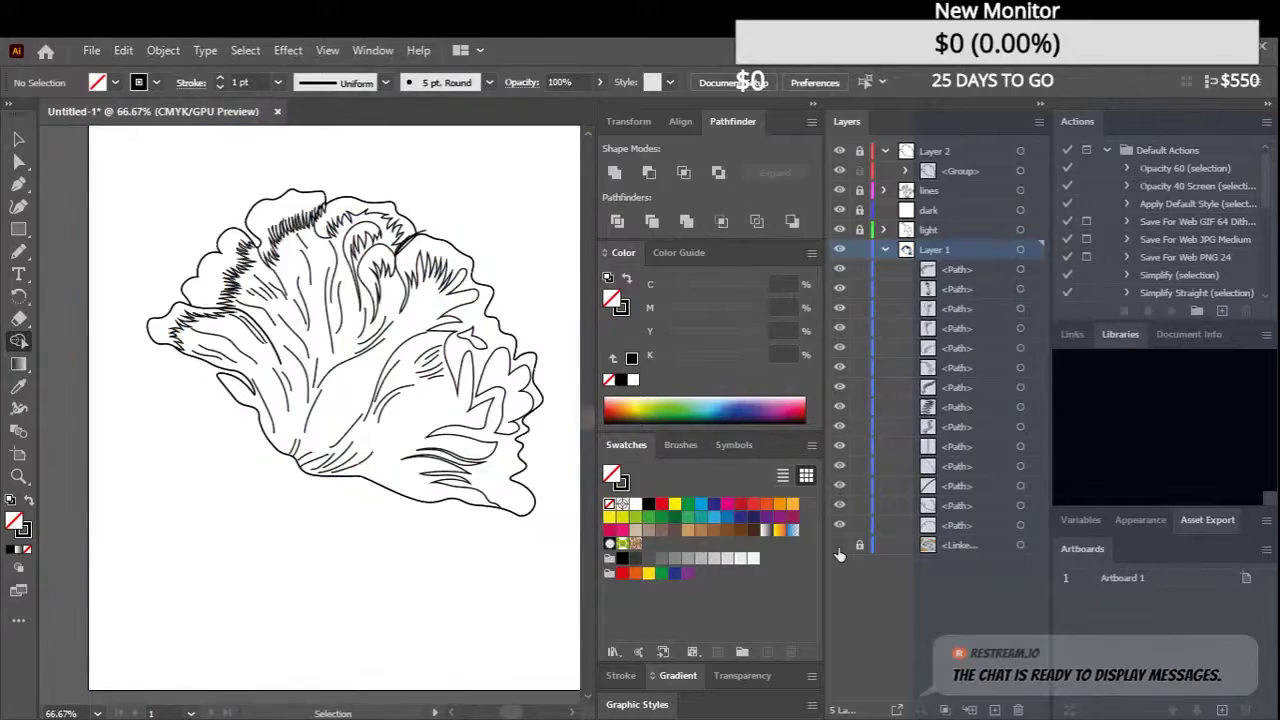
scroll(410, 475, up, 3)
scroll(410, 475, up, 5)
Select the existing fur path with the Curvature tool to adjust its points, then deselect
scroll(386, 337, down, 5)
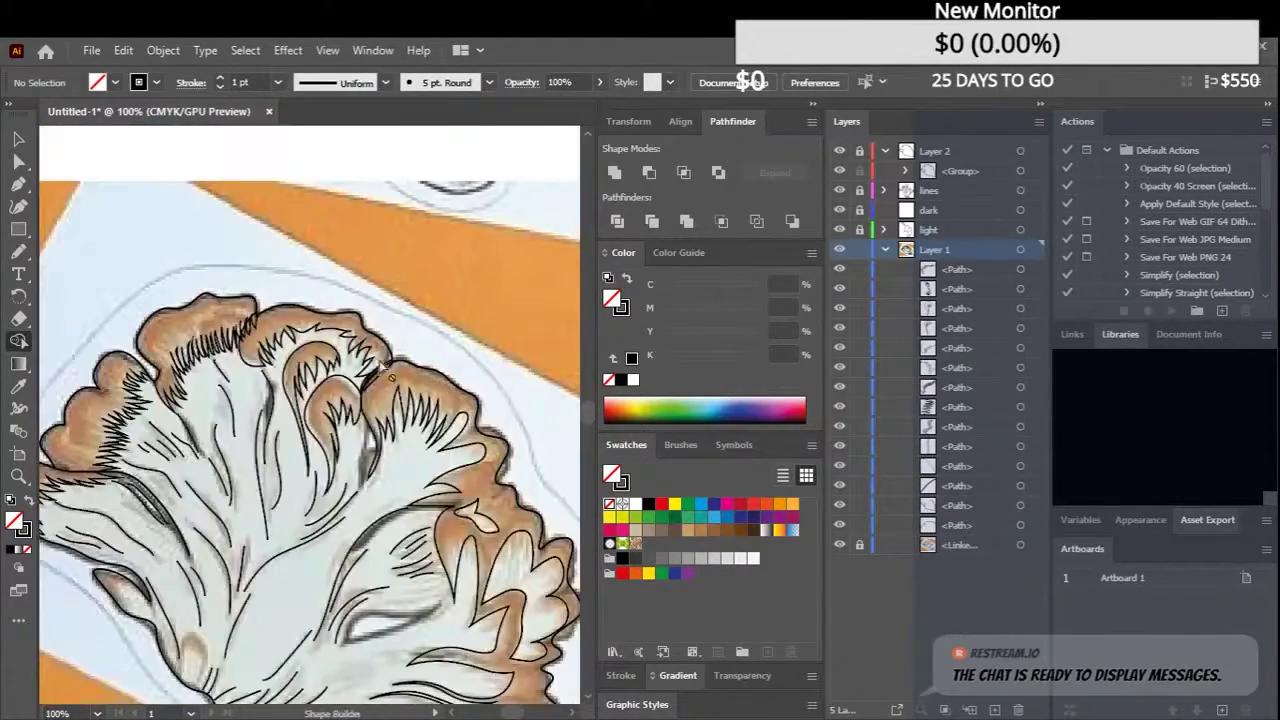
scroll(370, 390, up, 3)
scroll(369, 394, down, 2)
scroll(369, 394, left, 1)
key(shift+grave)
click(266, 444)
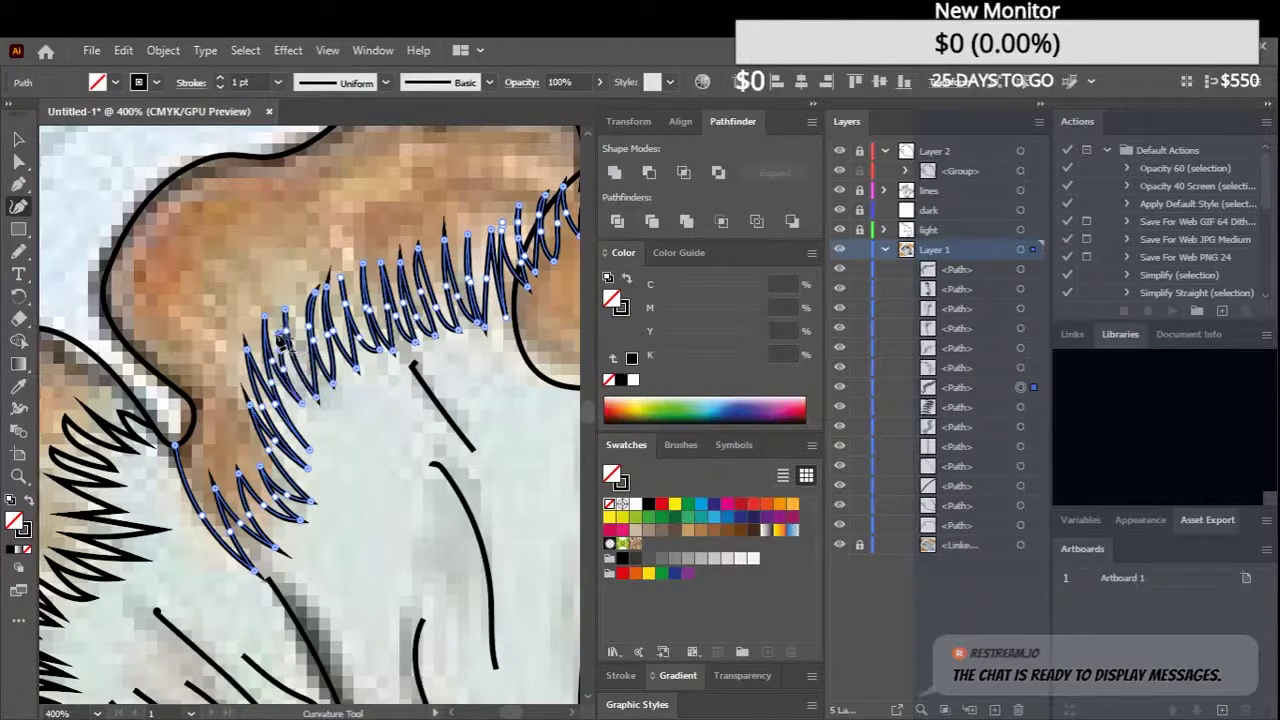
scroll(311, 414, down, 3)
scroll(414, 306, up, 2)
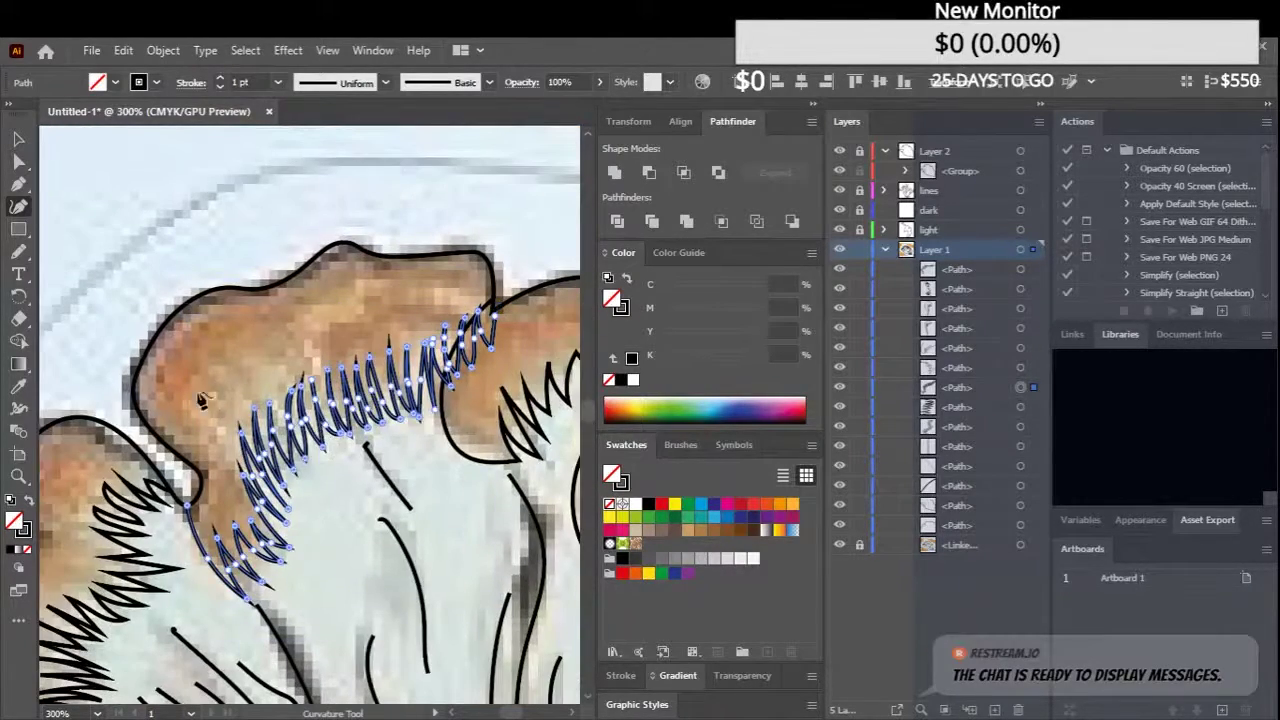
key(ctrl+shift+a)
Pan to the upper cap lobe and begin fur strokes along it
scroll(300, 300, up, 1)
drag(175, 296, 325, 391)
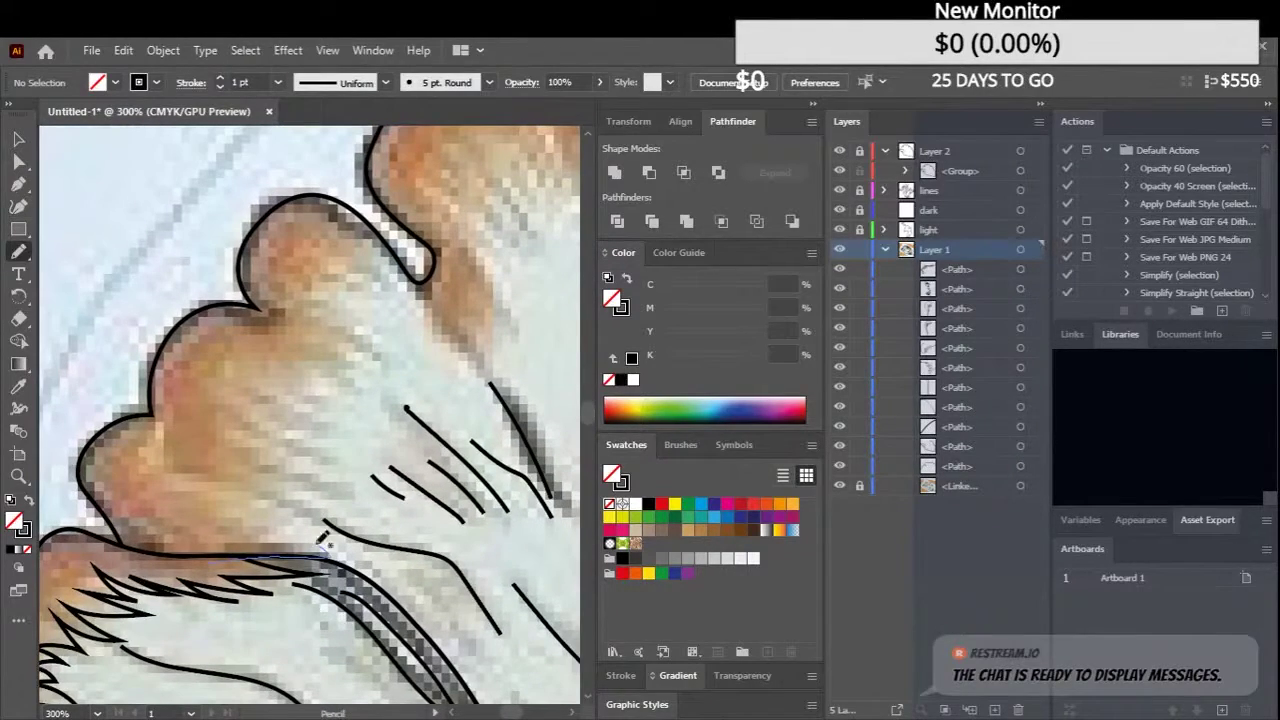
drag(367, 278, 367, 278)
scroll(367, 278, up, 2)
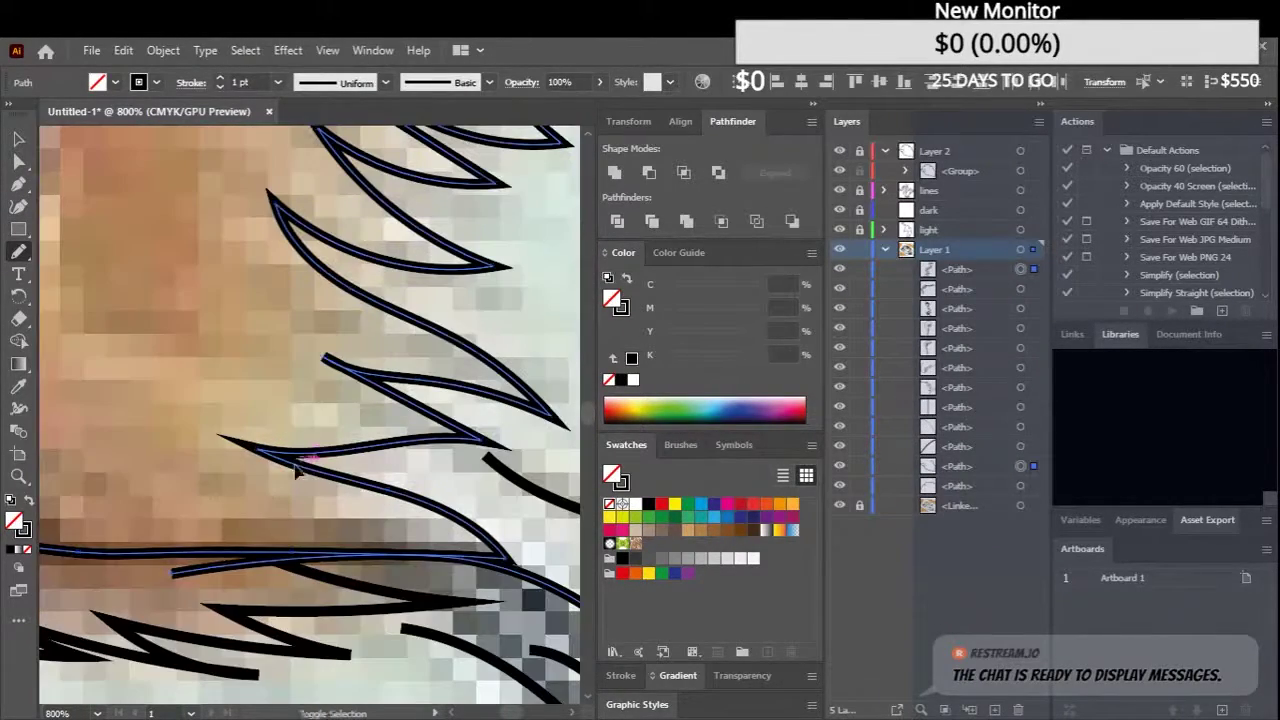
scroll(367, 278, down, 3)
scroll(310, 414, up, 1)
scroll(310, 414, down, 3)
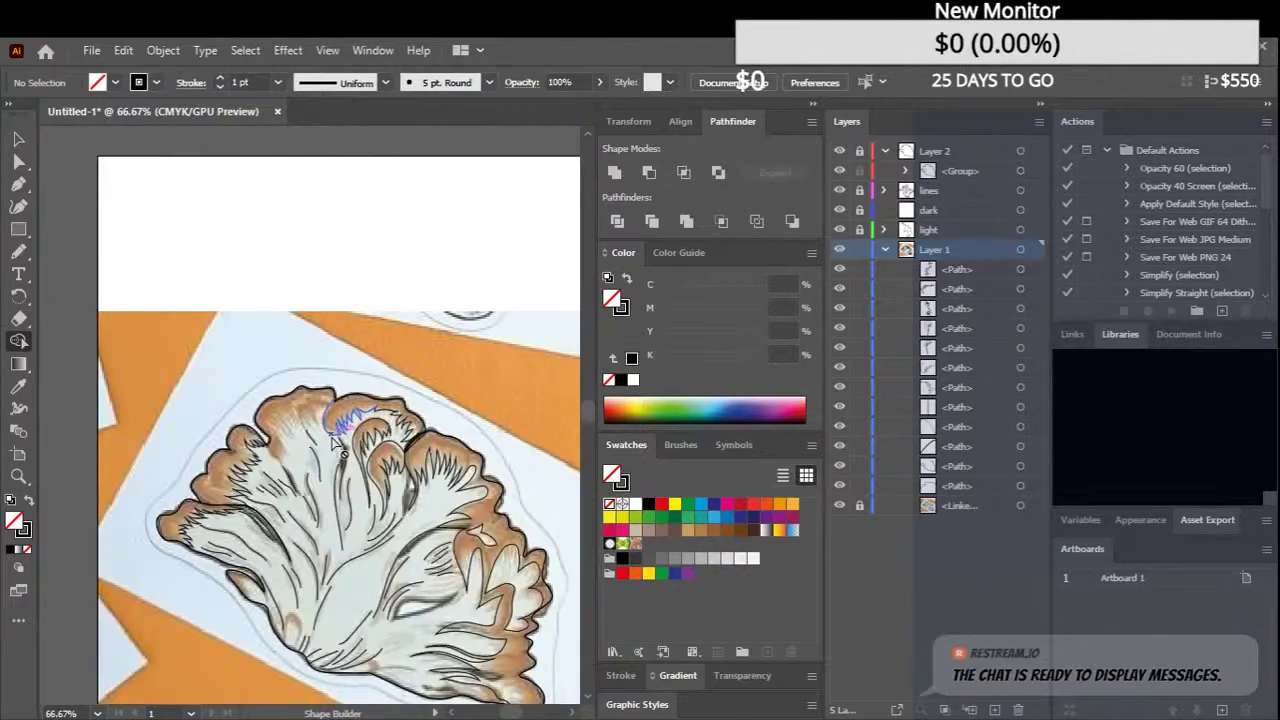
scroll(191, 491, up, 3)
Pencil spiky fur under the upper-left and top lobes, then group the two new paths
click(18, 251)
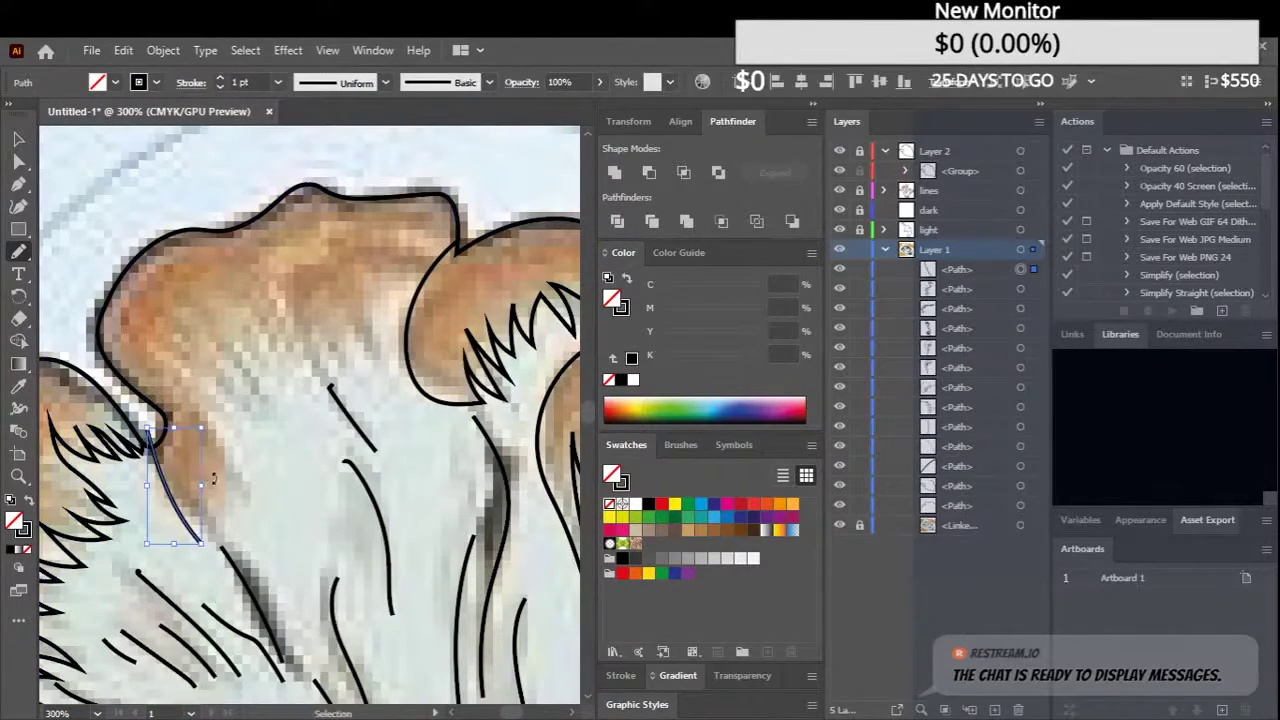
drag(225, 515, 217, 428)
drag(383, 310, 383, 310)
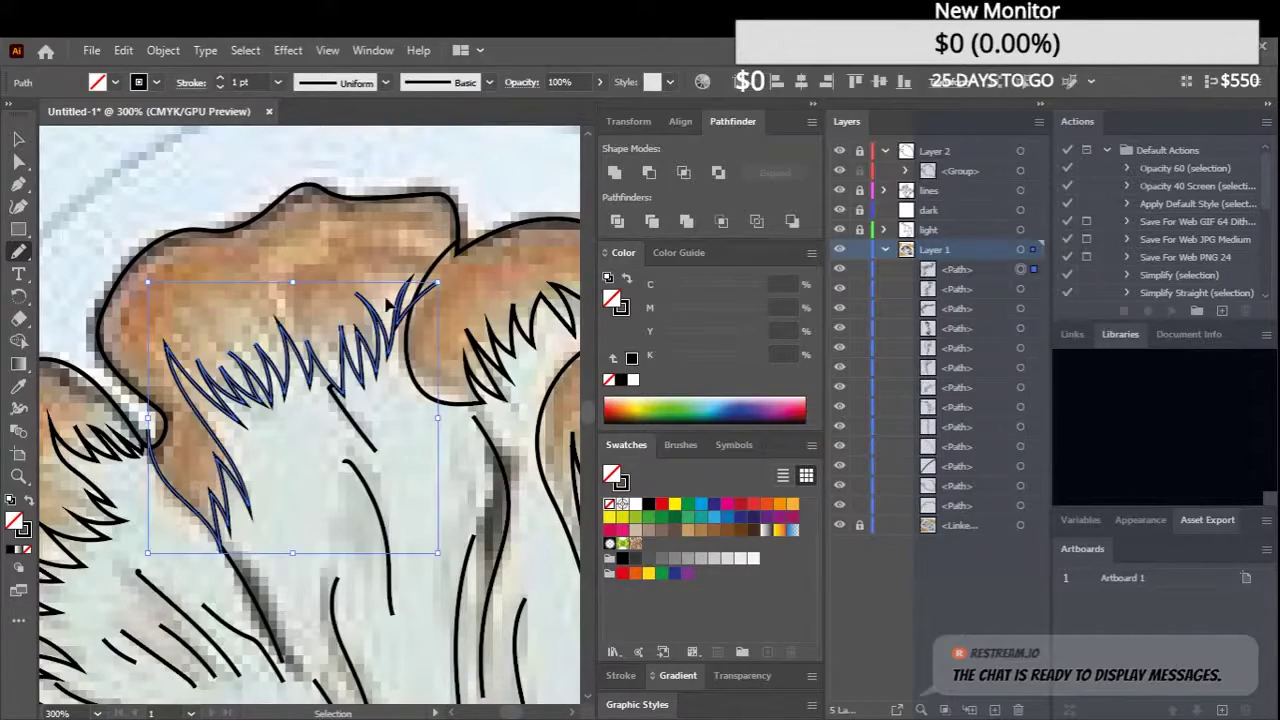
key(shift+m)
scroll(383, 310, up, 2)
scroll(305, 440, down, 1)
drag(408, 386, 375, 428)
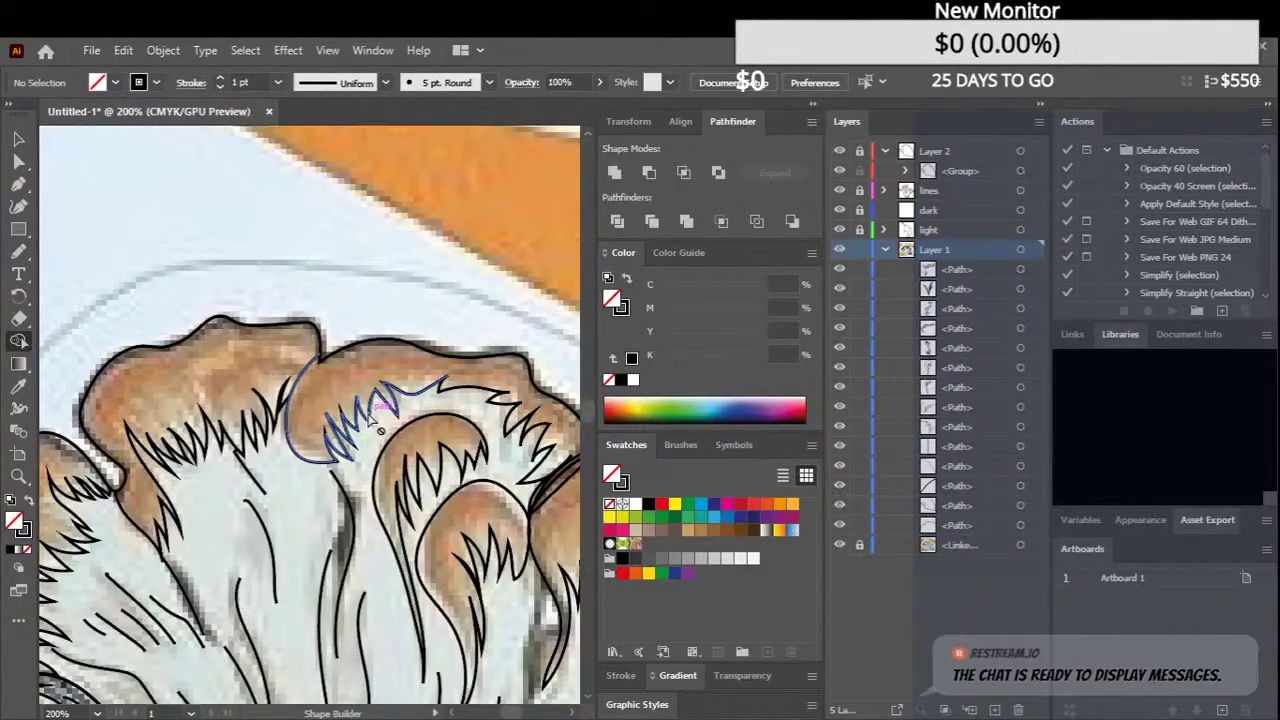
key(ctrl+g)
key(ctrl+minus)
key(ctrl+minus)
key(ctrl+minus)
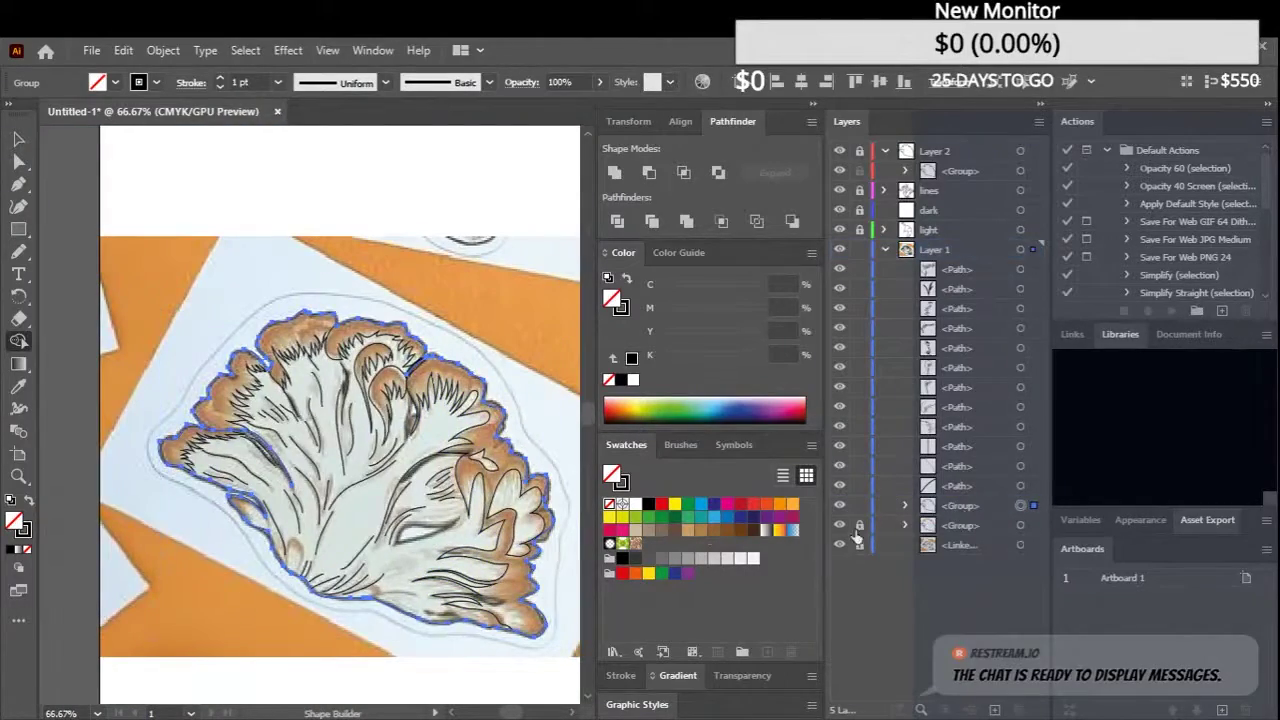
Lock the bottom item in Layer 1 and zoom in on the cap edge
click(859, 545)
drag(322, 338, 330, 338)
key(ctrl+minus)
key(ctrl+minus)
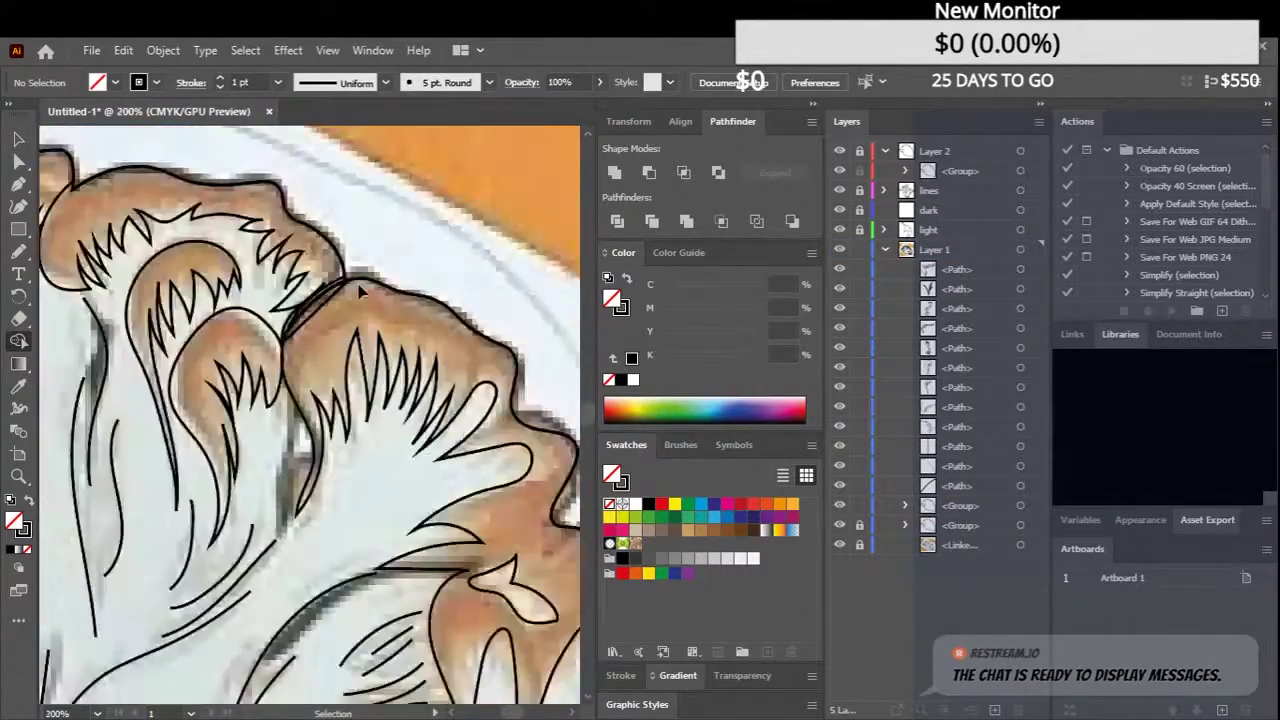
key(ctrl+minus)
key(ctrl+minus)
key(ctrl+plus)
Unlock the lines layer, select all its strokes, expand Layer 1 and zoom in
click(859, 190)
click(883, 249)
click(1020, 190)
key(ctrl+plus)
key(ctrl+plus)
key(ctrl+plus)
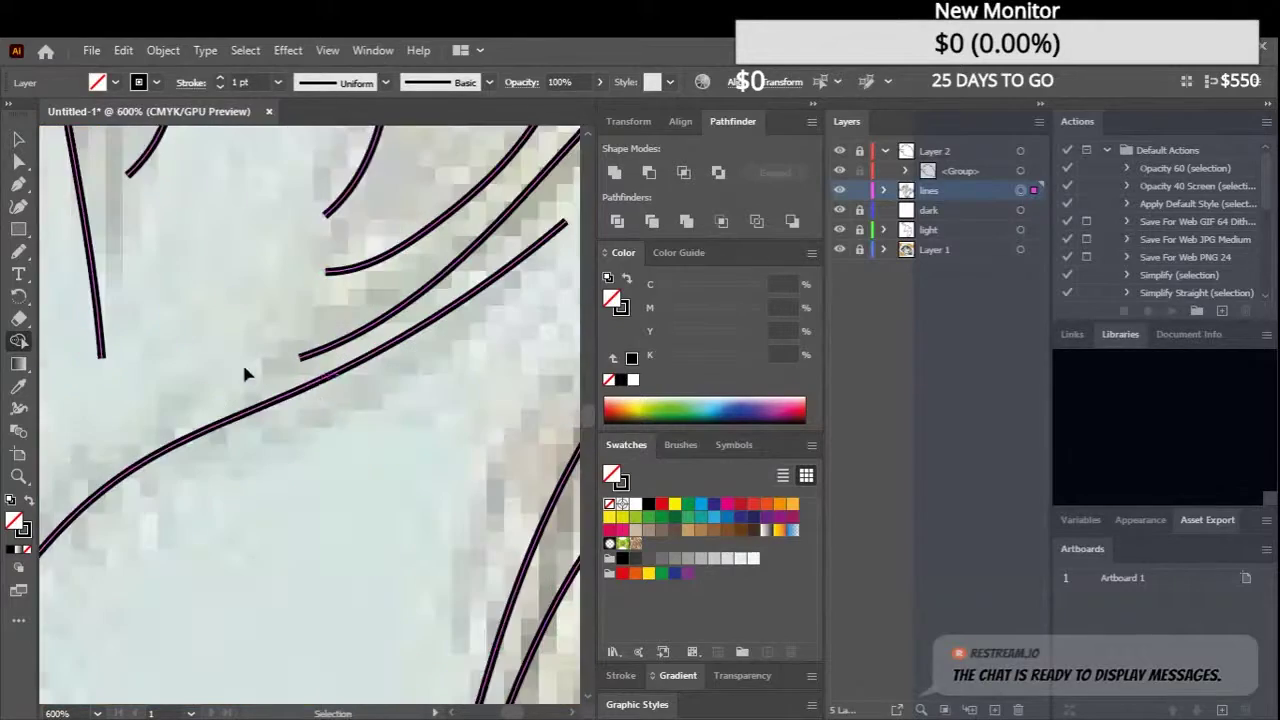
key(ctrl+1)
key(ctrl+a)
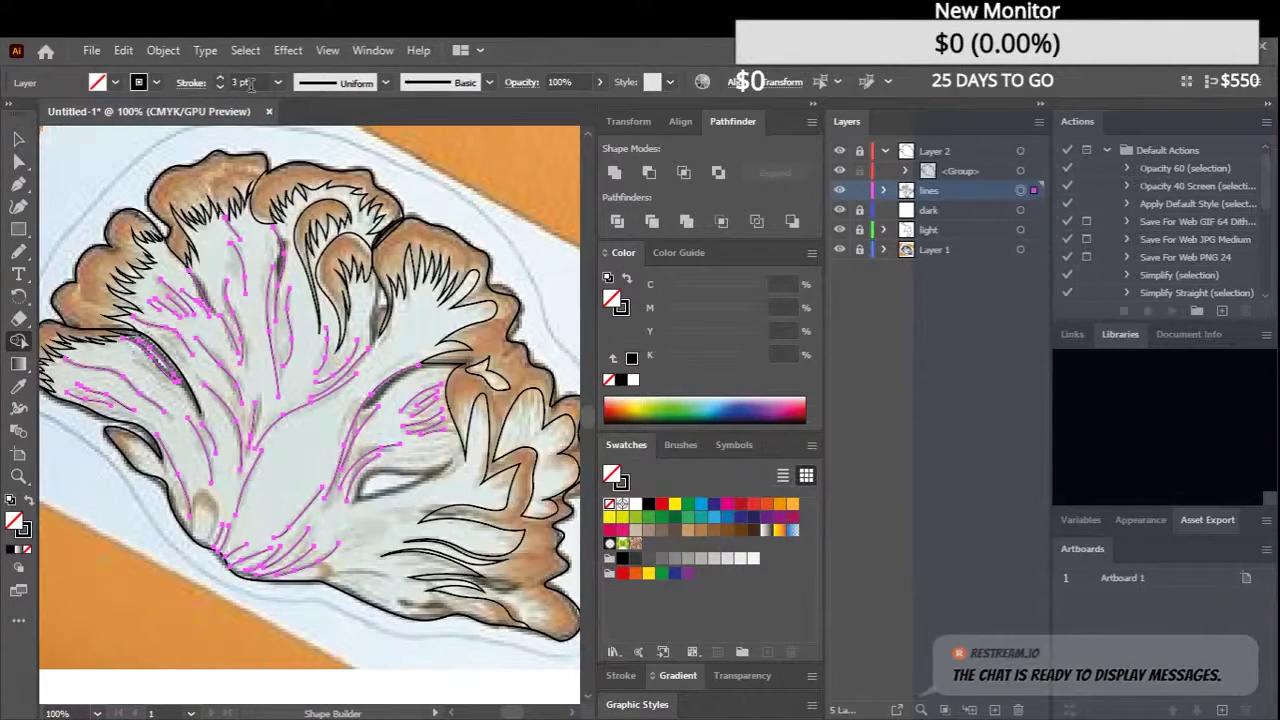
click(18, 251)
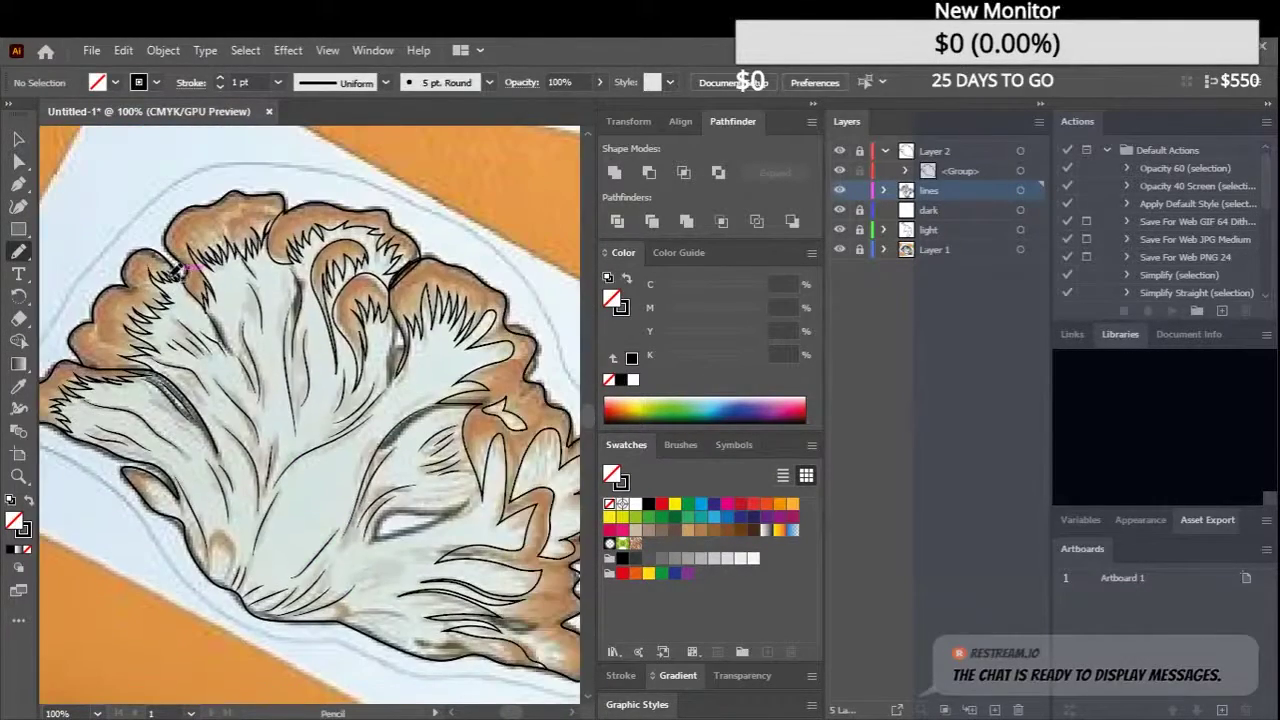
ctrl+click(57, 390)
key(ctrl+plus)
Zoom in closely on the cap outline edge
key(z)
click(266, 271)
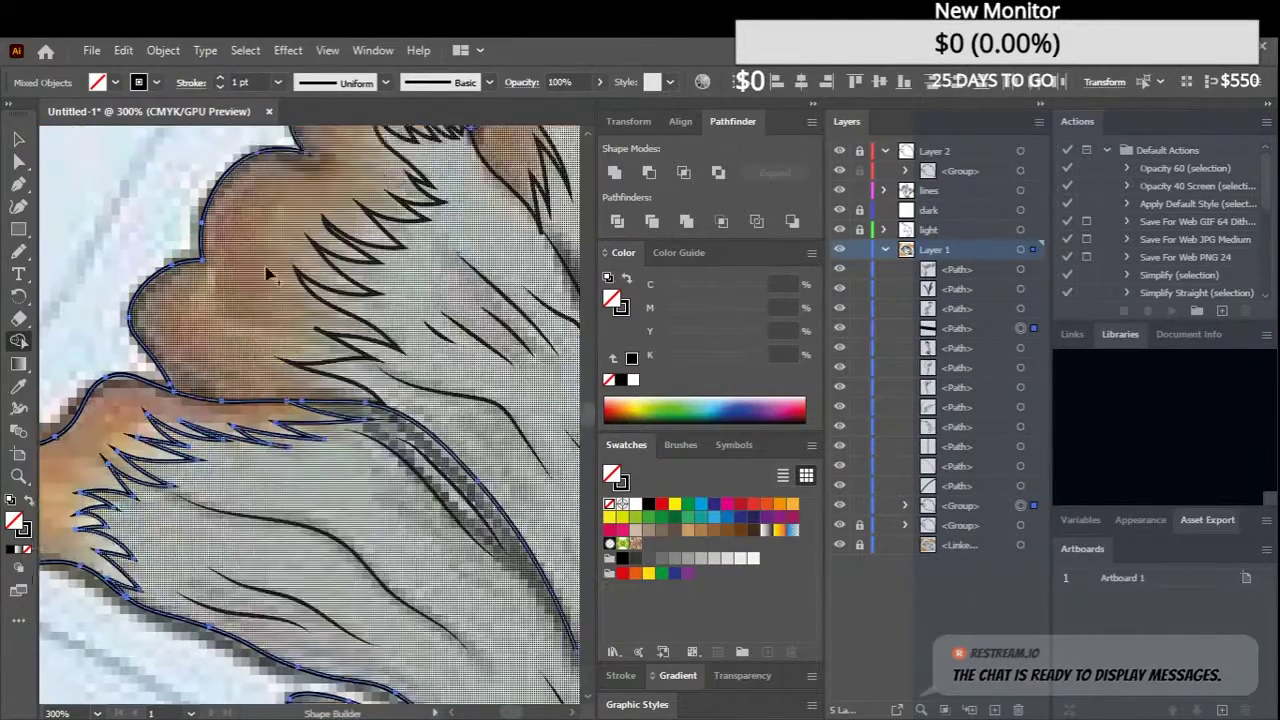
click(149, 383)
scroll(300, 400, up, 1)
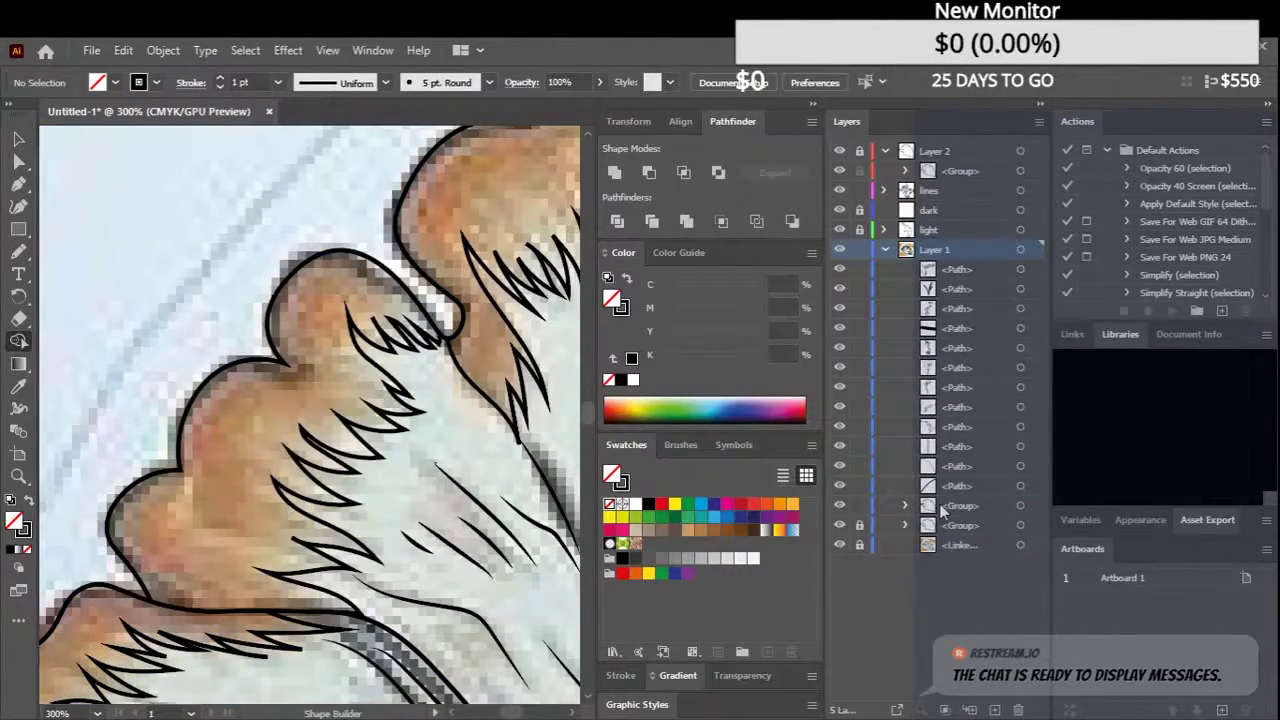
Switch to the Maitake document and select a spiky fur outline path
key(ctrl+Tab)
alt+scroll(57, 585, down, 3)
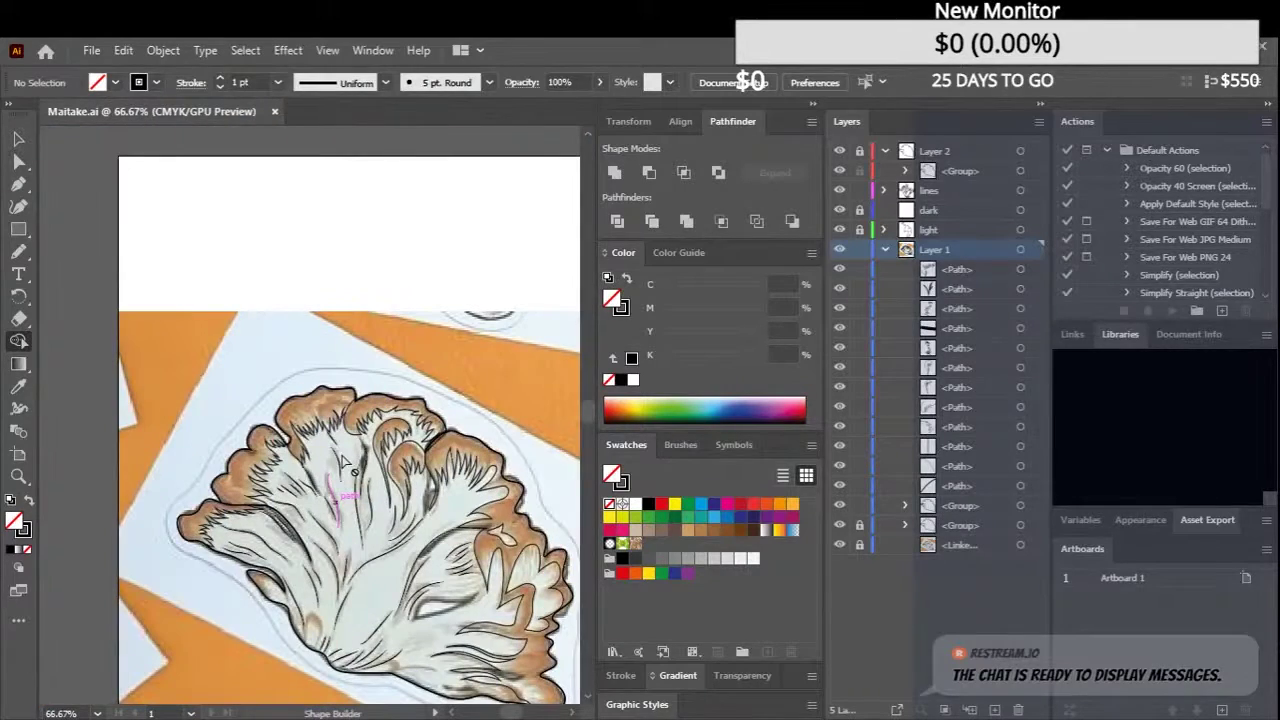
alt+scroll(394, 414, up, 2)
alt+scroll(396, 450, up, 1)
scroll(396, 450, up, 2)
key(n)
ctrl+click(283, 321)
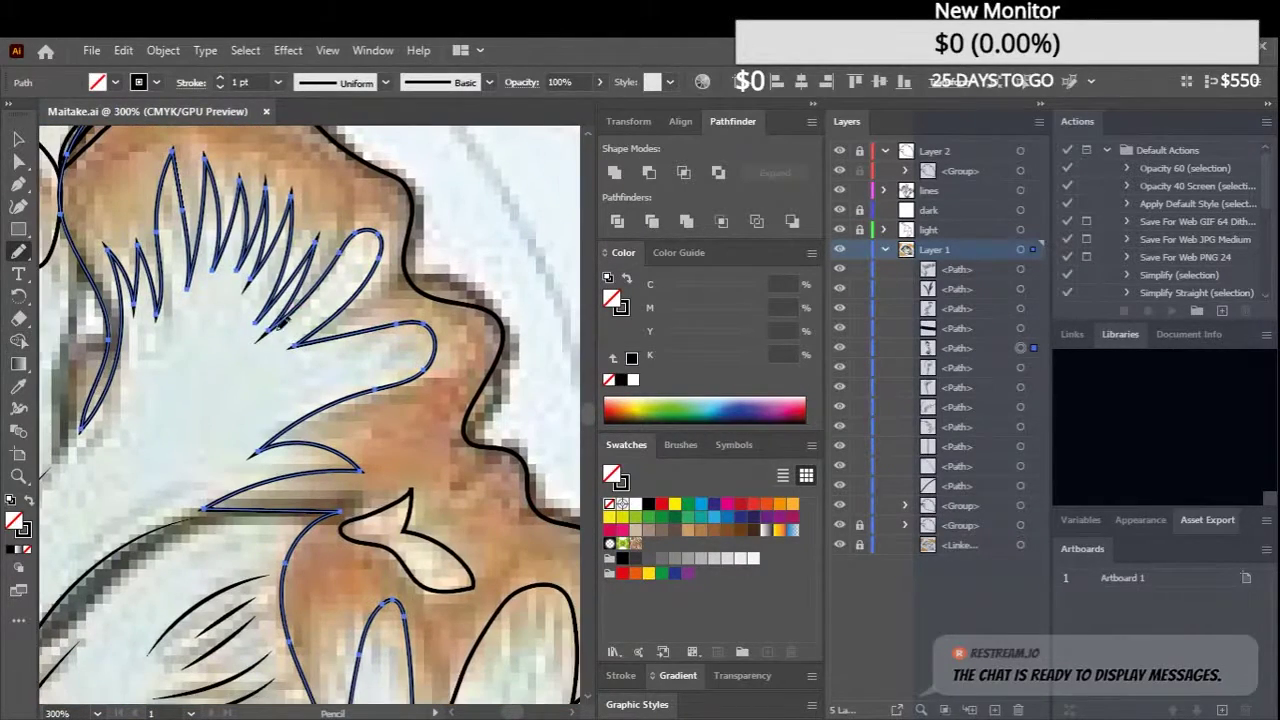
alt+scroll(378, 265, down, 4)
alt+scroll(352, 537, up, 2)
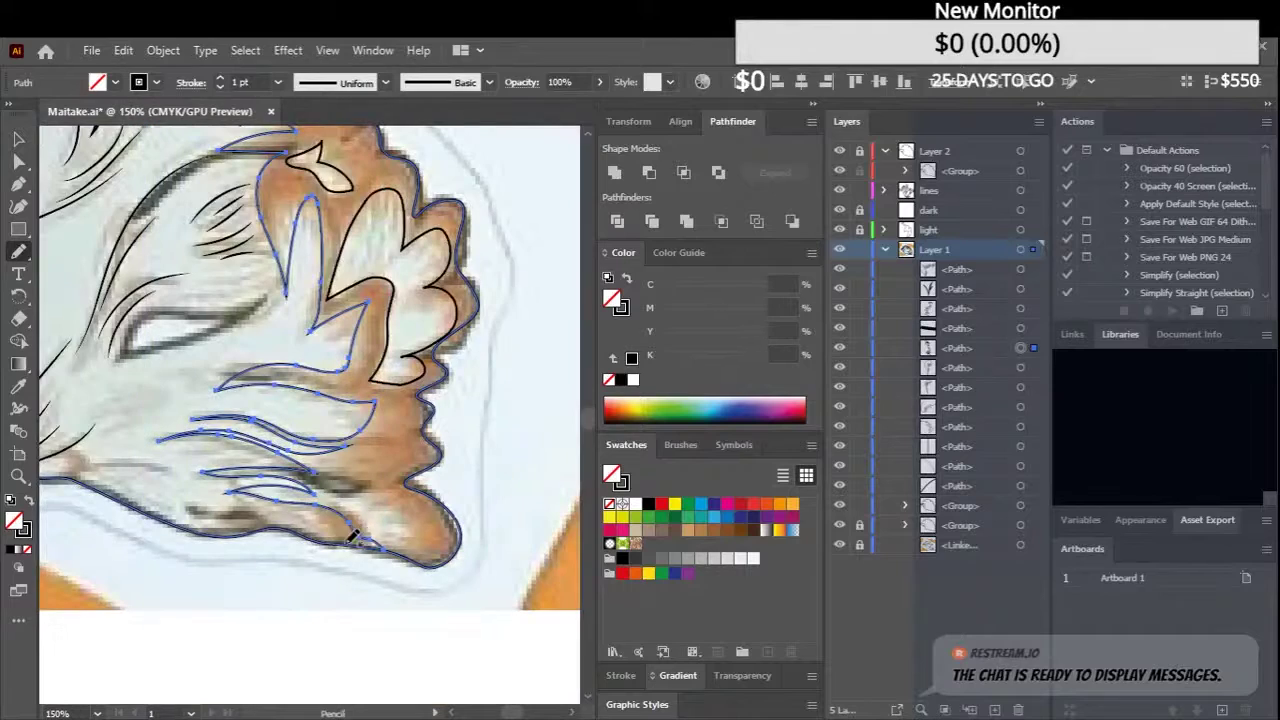
alt+scroll(368, 540, up, 3)
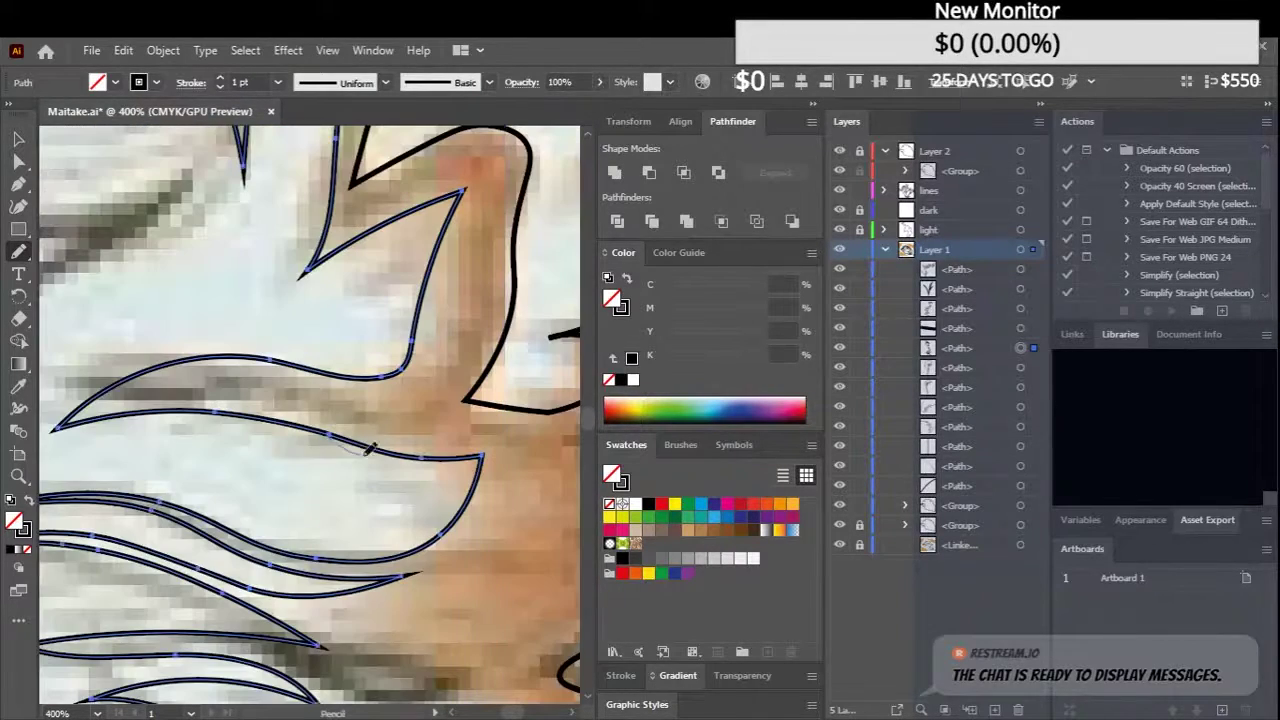
scroll(335, 430, up, 3)
scroll(286, 408, left, 3)
Reshape the selected fur spikes with the Curvature tool, then return to the Pencil
key(shift+grave)
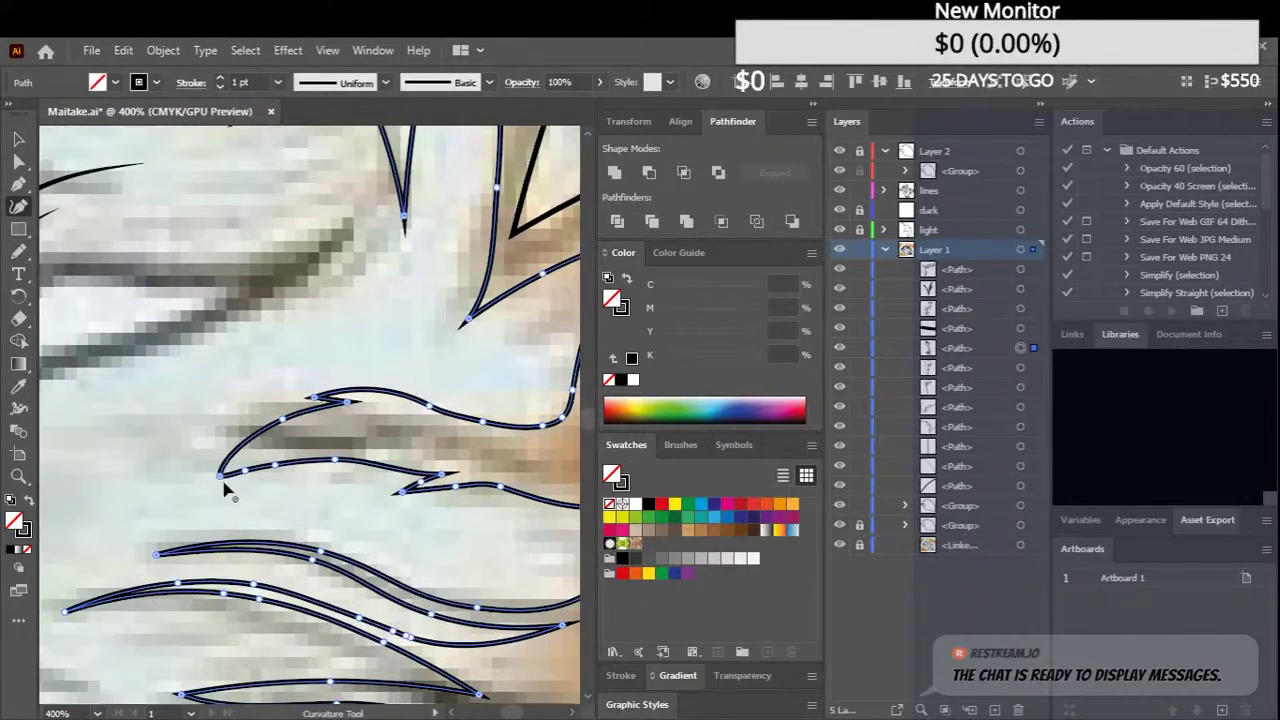
scroll(228, 453, right, 5)
key(n)
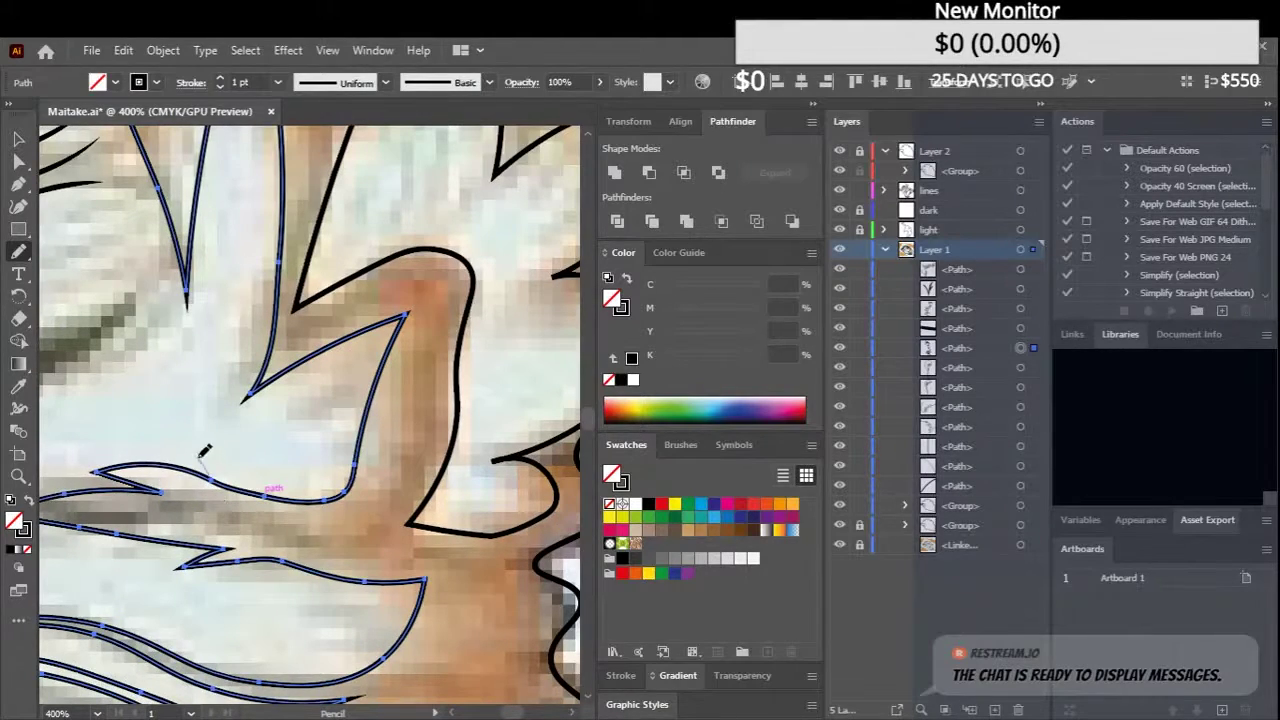
scroll(204, 451, up, 3)
scroll(388, 422, left, 3)
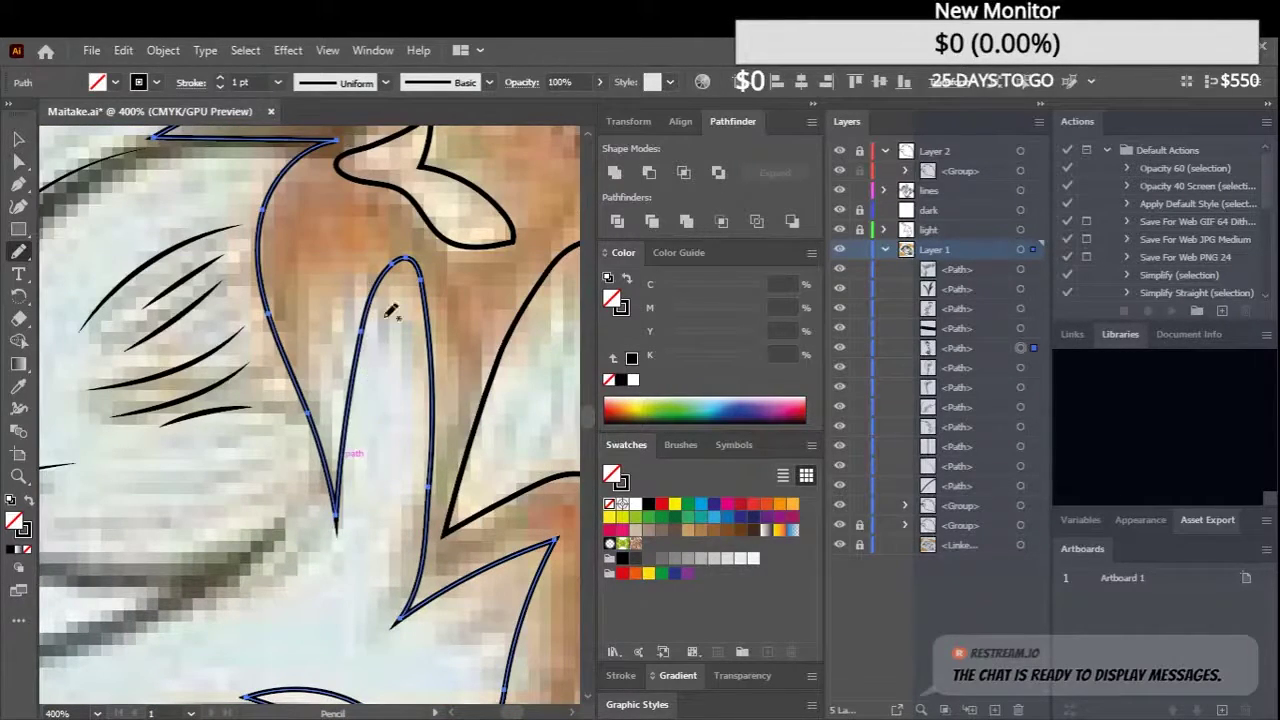
scroll(355, 377, up, 1)
scroll(340, 385, right, 1)
Refine further lobe and fringe outline curves using Curvature and Pencil edits
key(shift+grave)
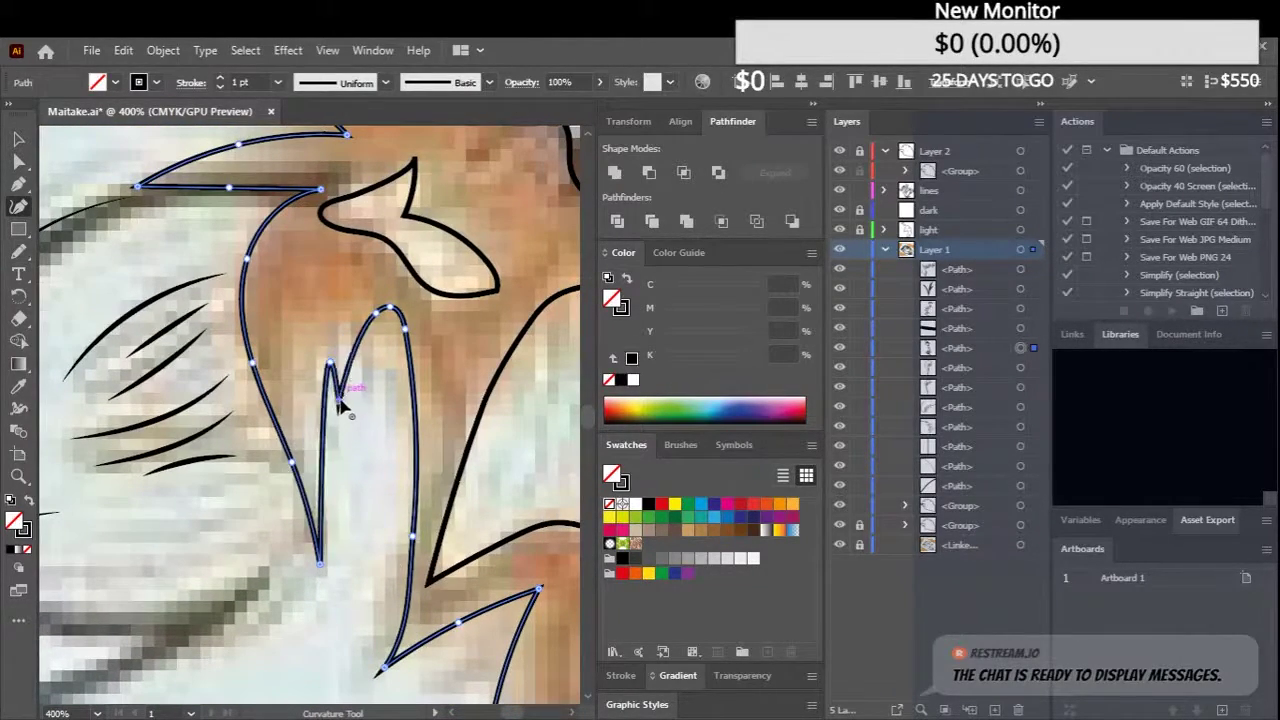
scroll(366, 423, down, 5)
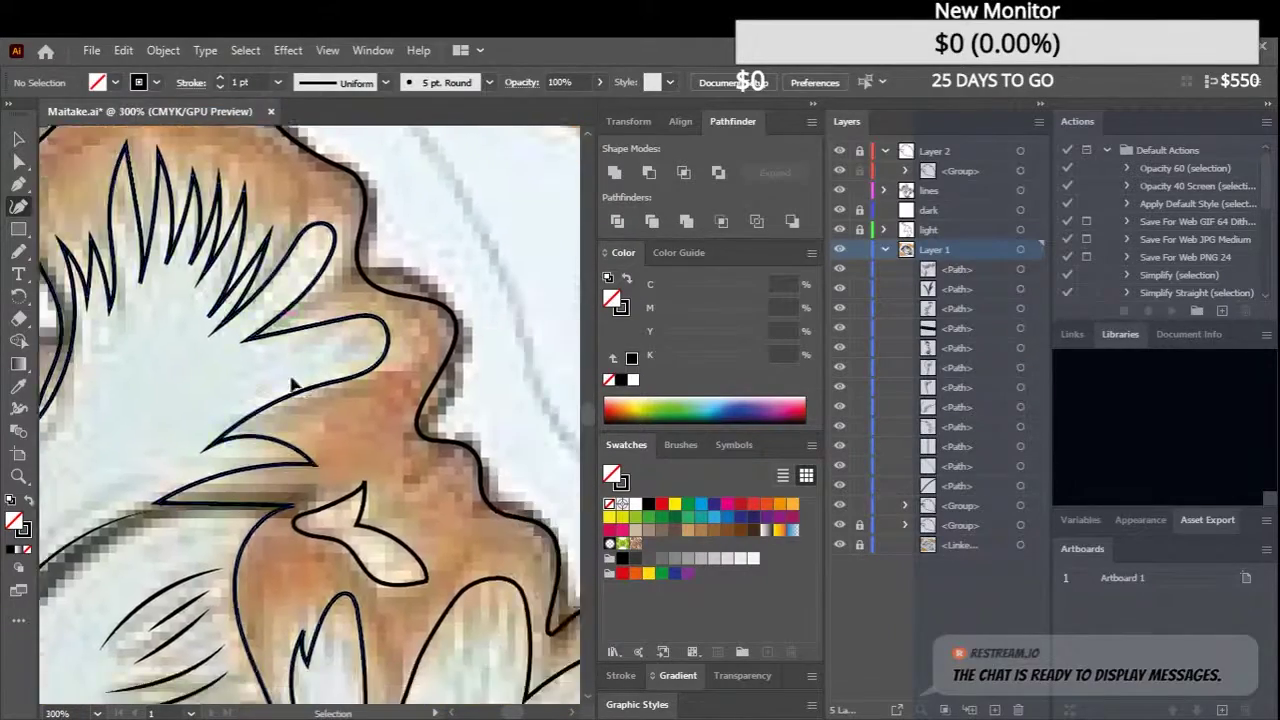
scroll(300, 460, down, 1)
scroll(251, 491, up, 4)
key(n)
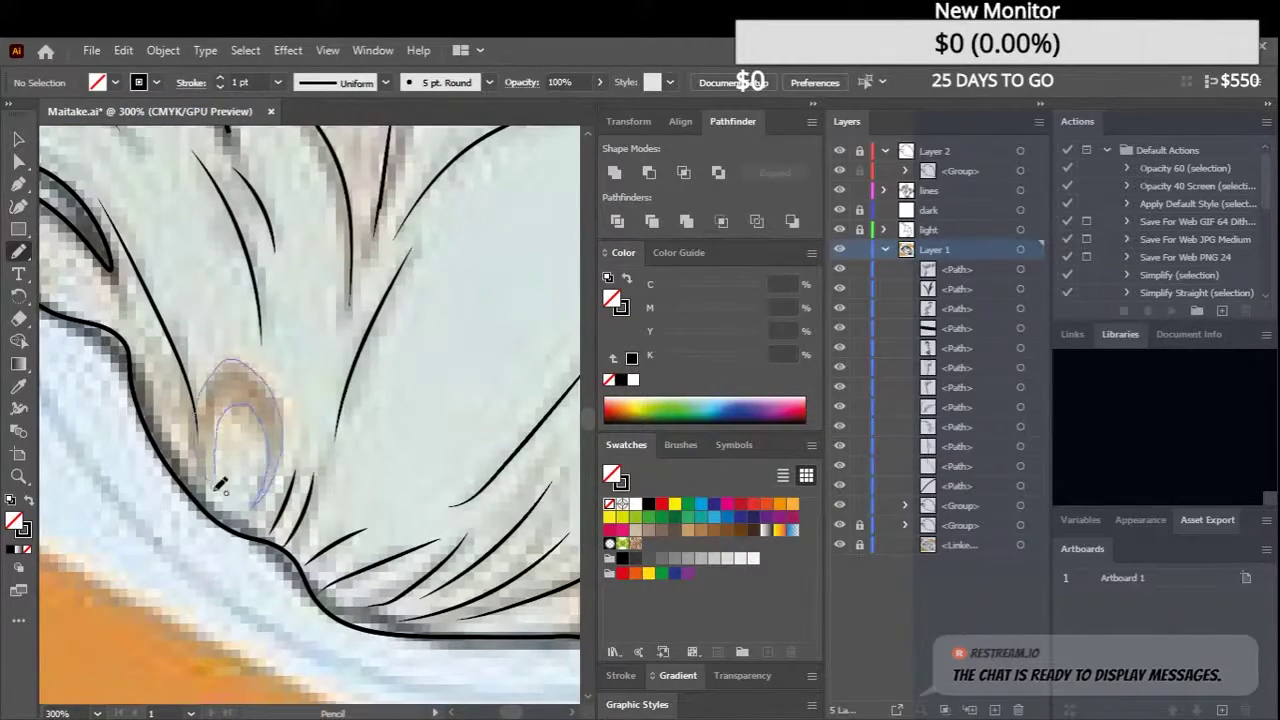
scroll(218, 452, down, 2)
scroll(294, 423, down, 2)
scroll(285, 240, down, 2)
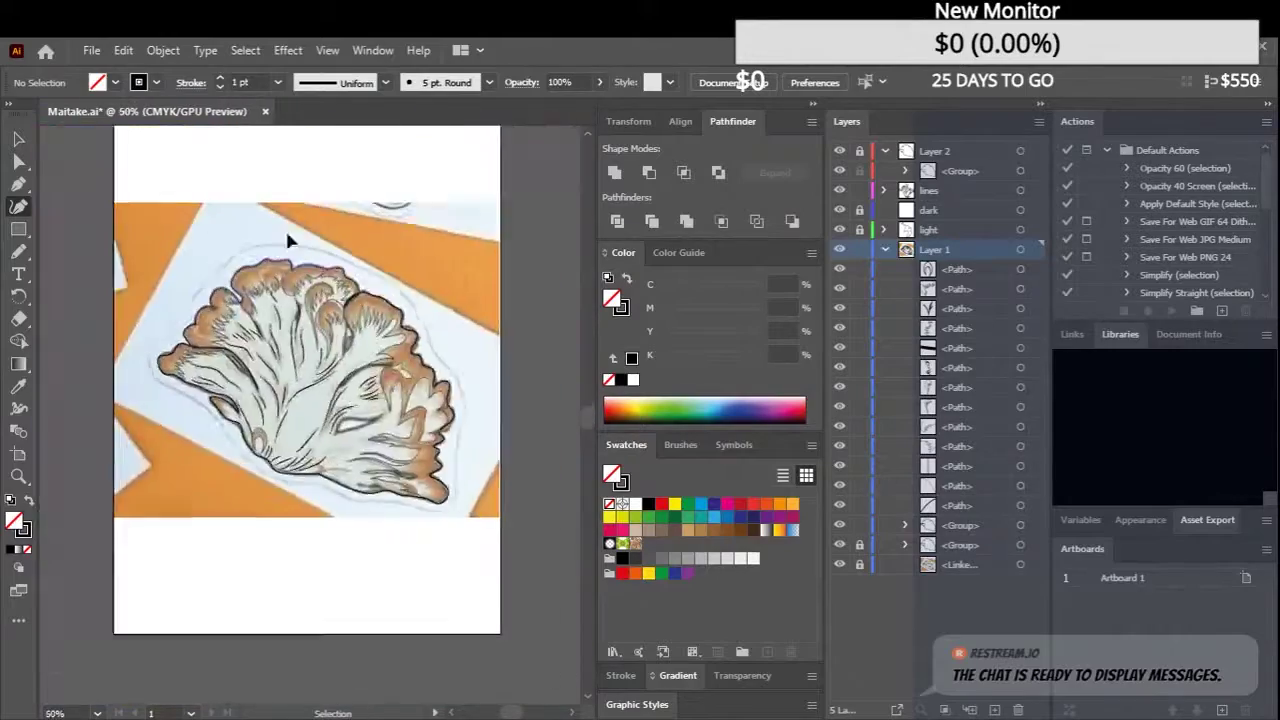
scroll(300, 300, up, 4)
scroll(217, 322, up, 1)
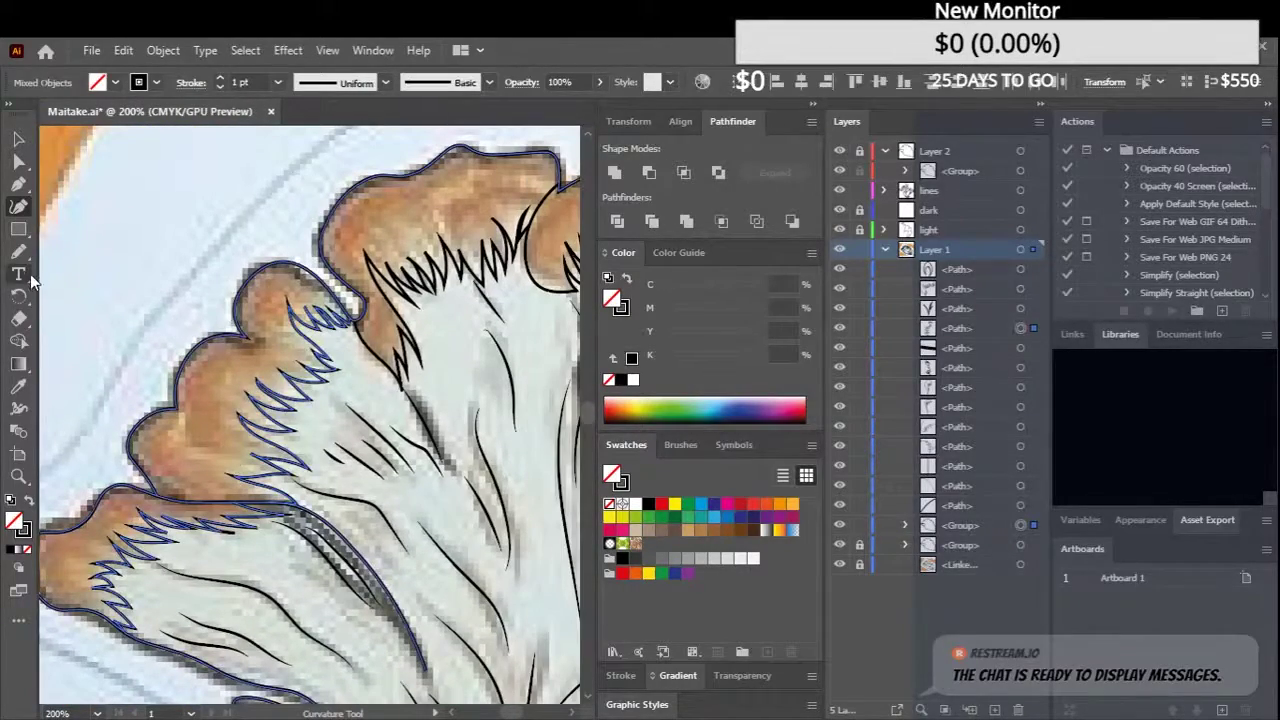
key(shift+m)
drag(265, 172, 198, 335)
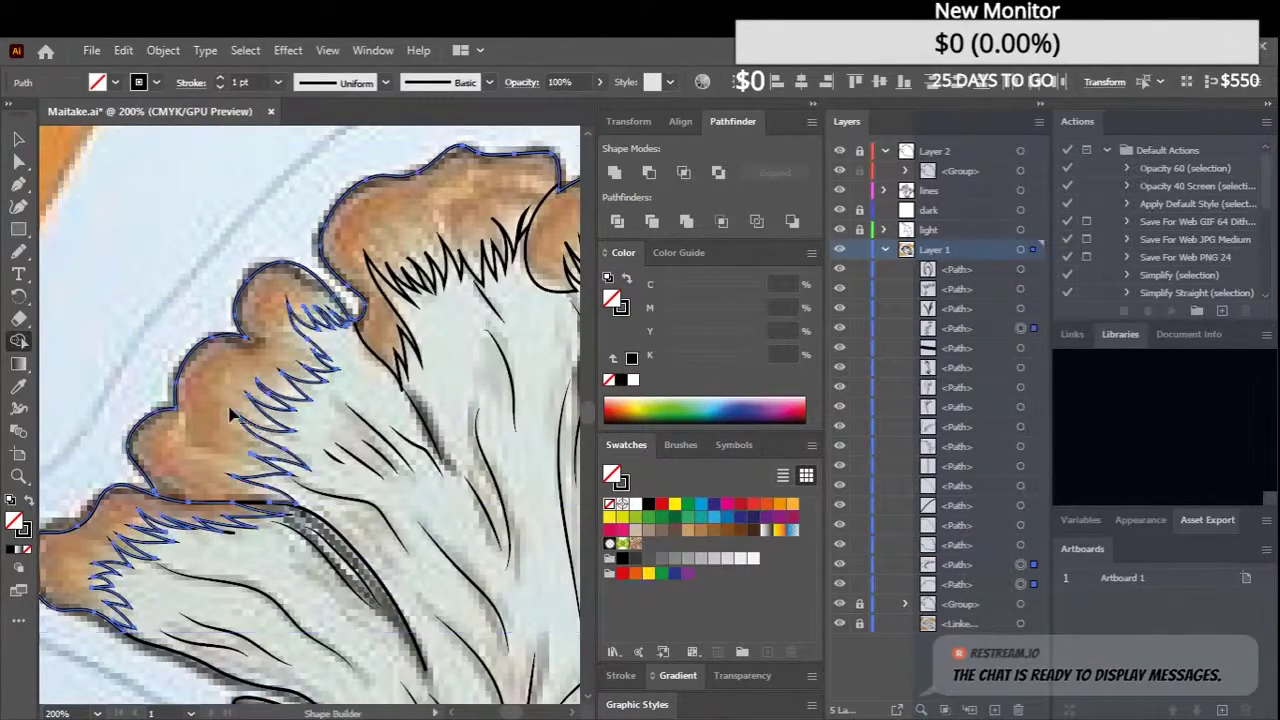
scroll(300, 380, up, 3)
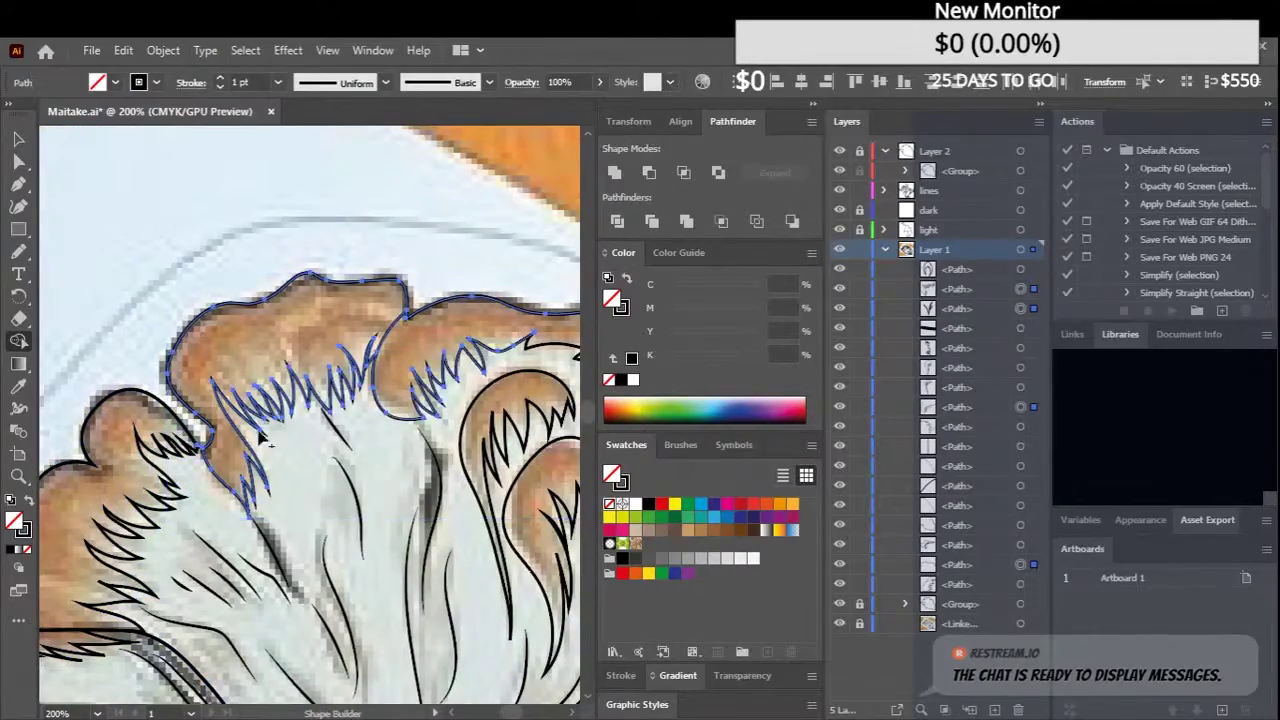
scroll(262, 441, up, 1)
scroll(270, 460, up, 1)
scroll(280, 500, up, 1)
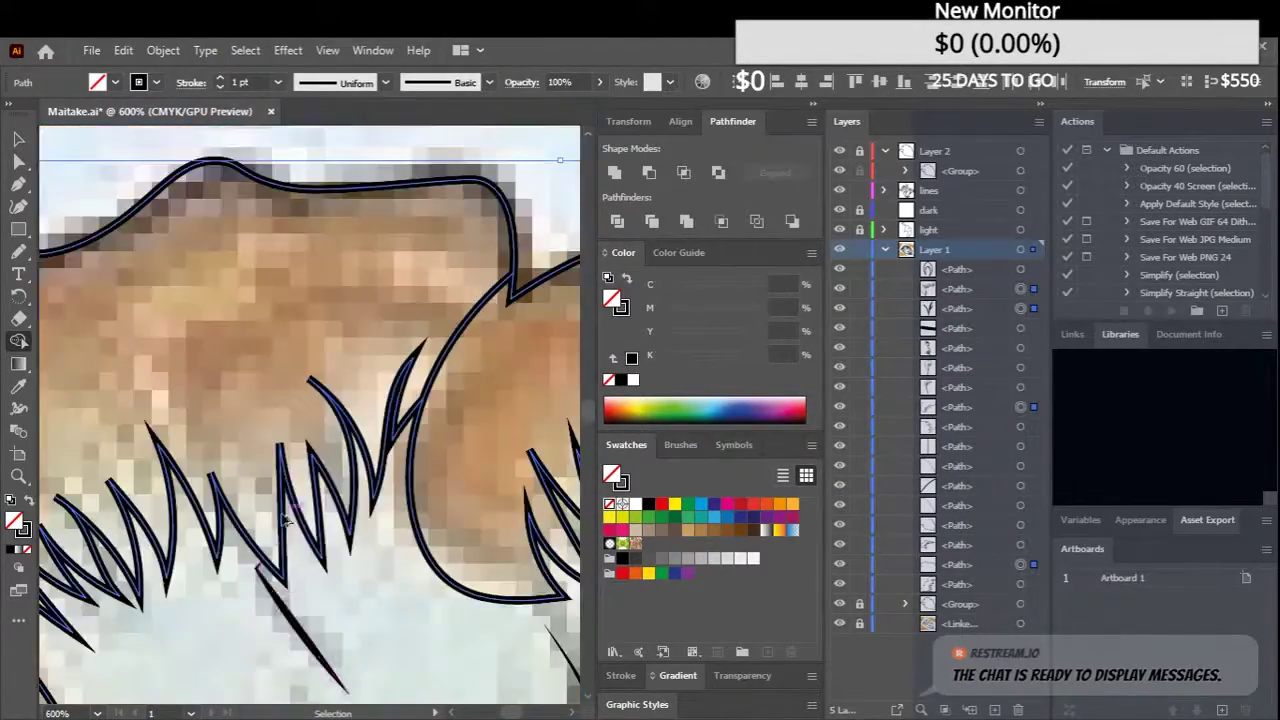
scroll(284, 521, down, 2)
scroll(337, 597, up, 4)
scroll(443, 360, up, 2)
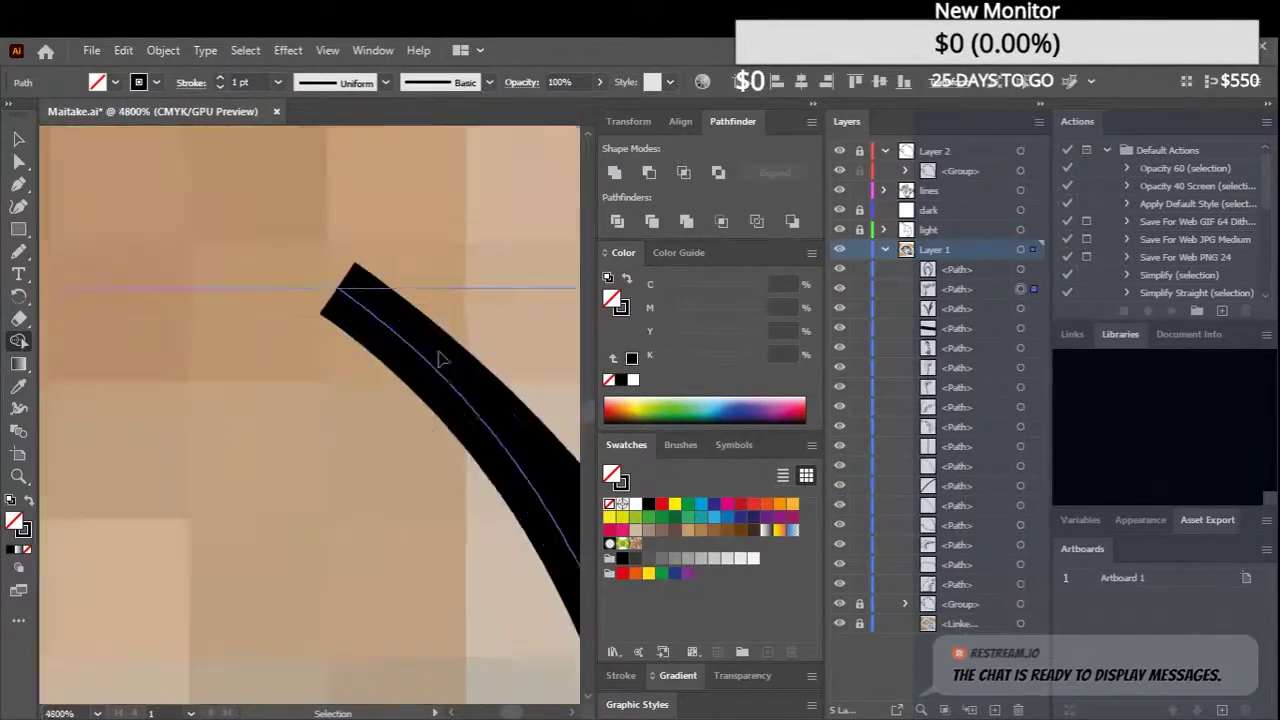
scroll(443, 360, up, 2)
scroll(442, 345, down, 1)
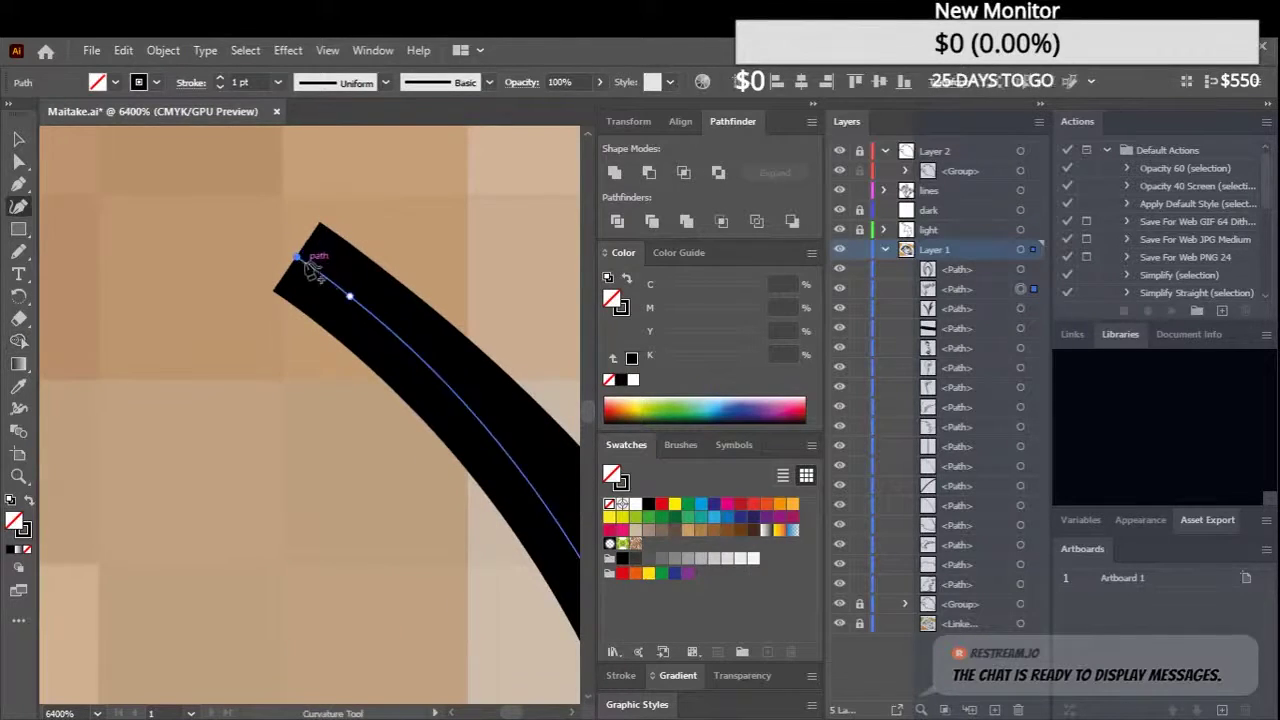
scroll(262, 375, down, 9)
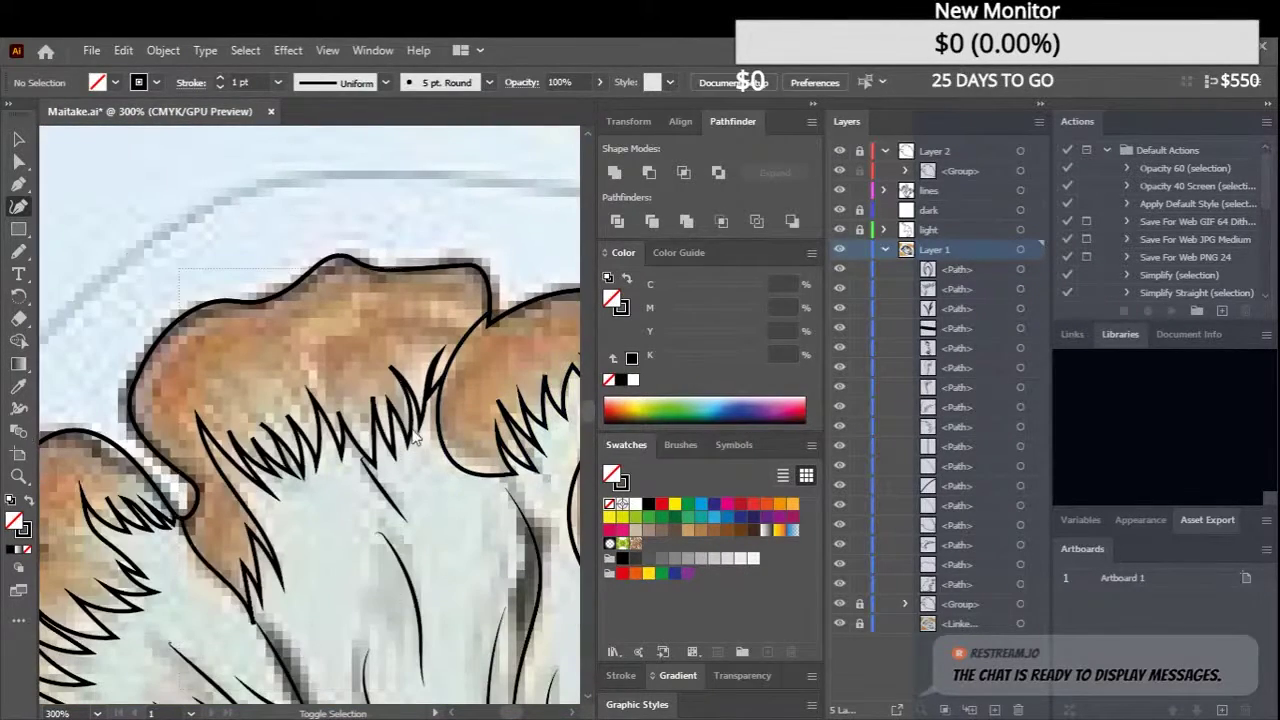
click(18, 340)
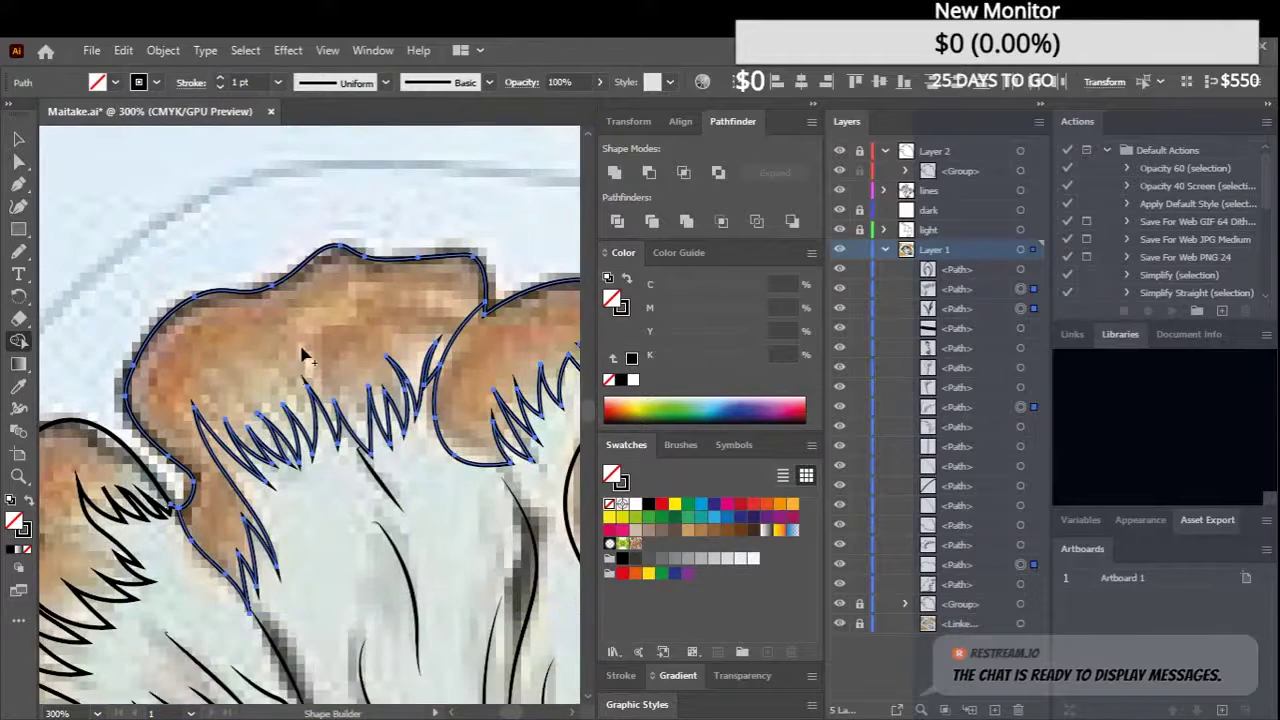
scroll(393, 258, up, 10)
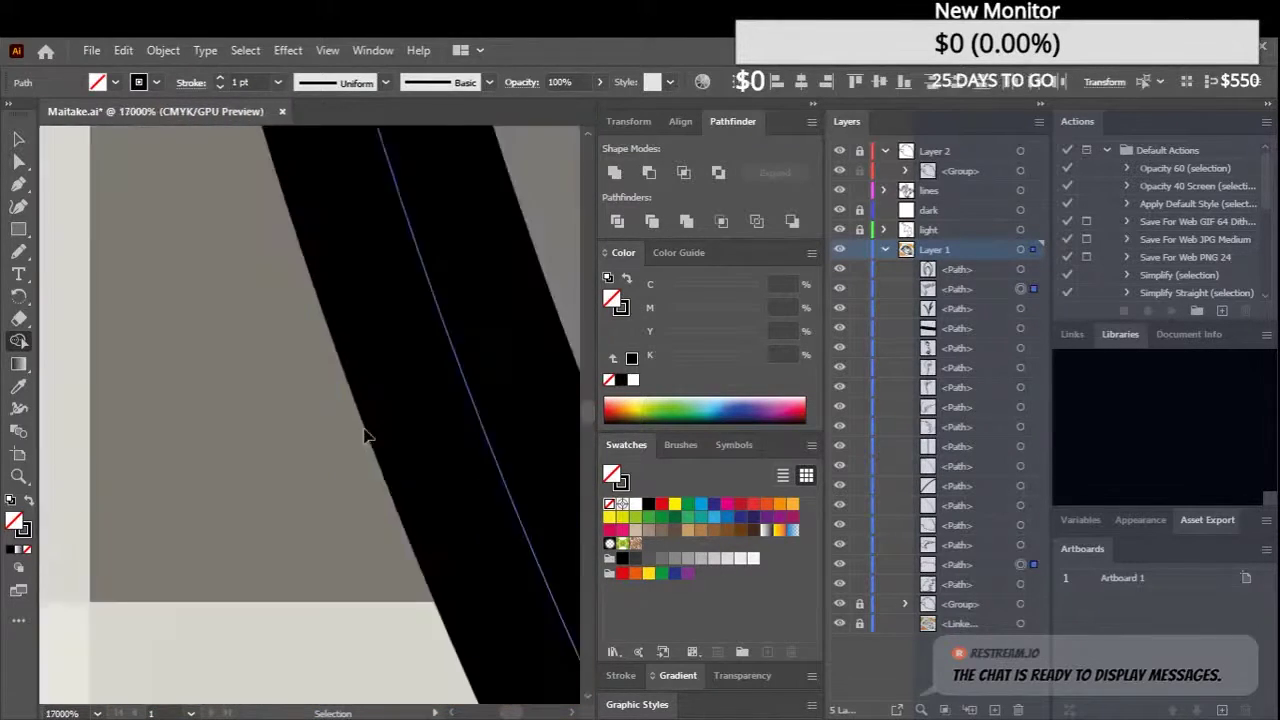
scroll(393, 563, up, 3)
scroll(340, 334, up, 2)
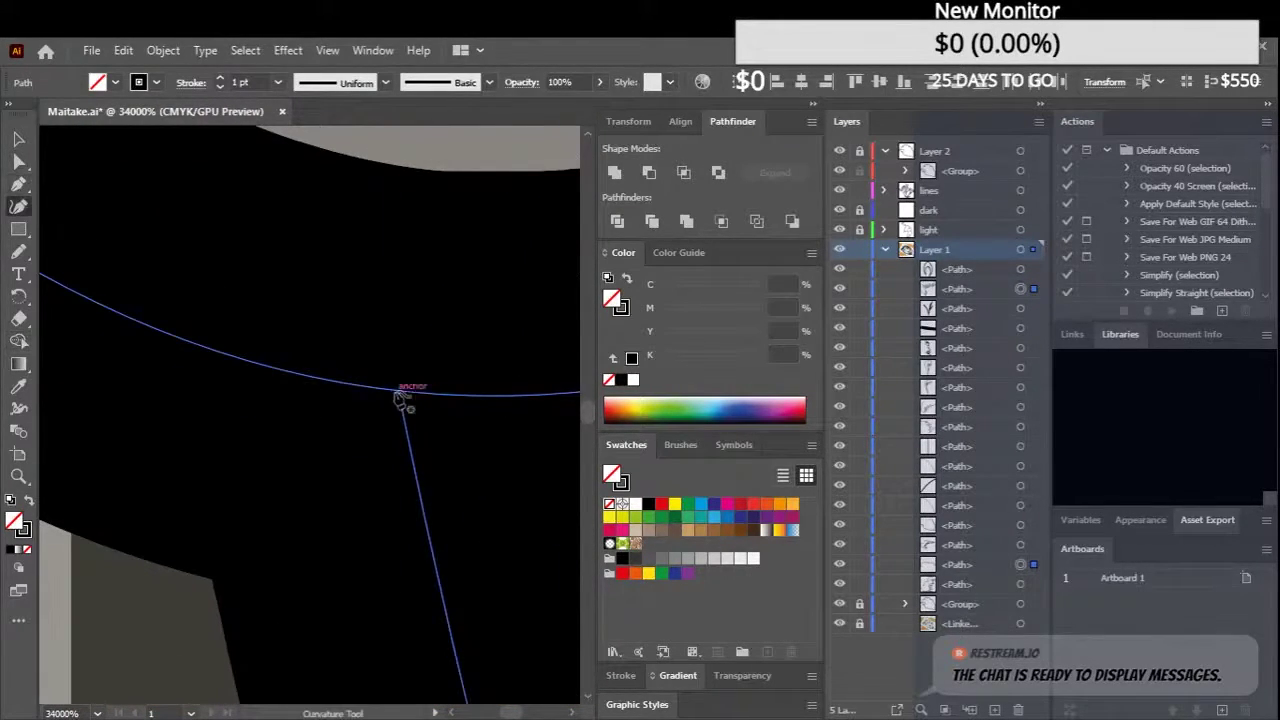
scroll(370, 390, down, 10)
scroll(352, 237, down, 3)
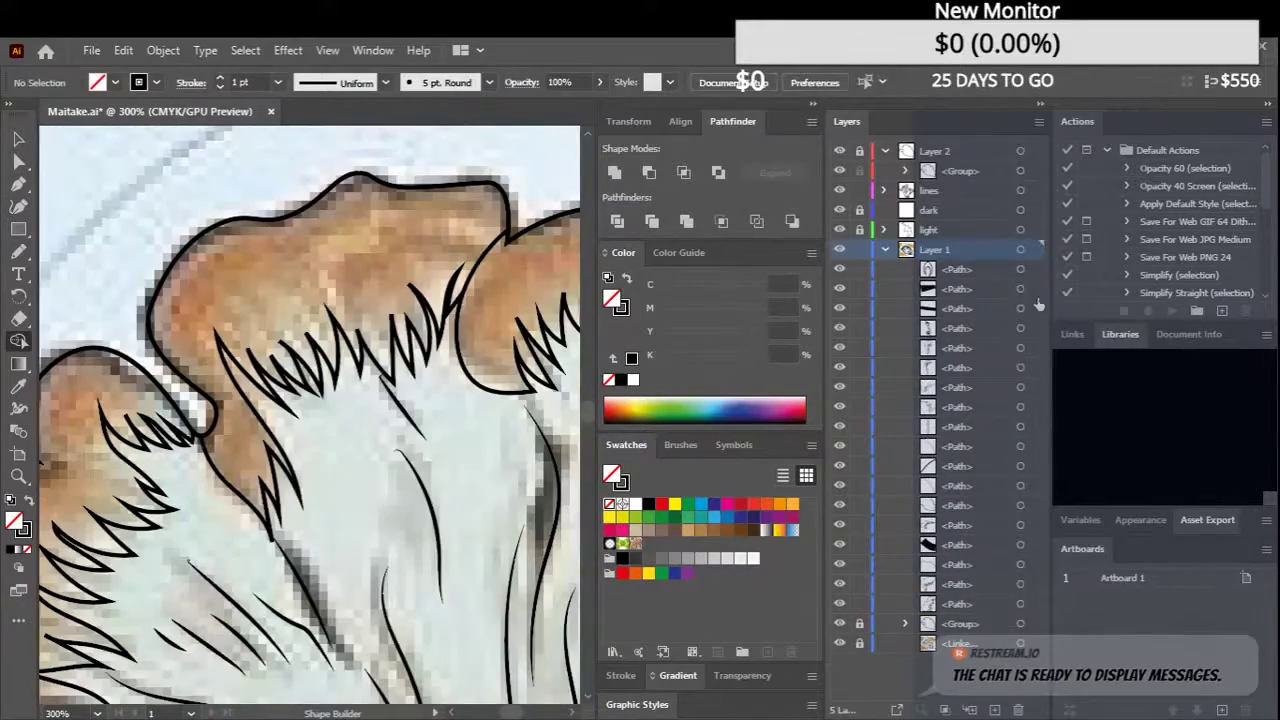
scroll(420, 343, up, 2)
ctrl+click(420, 343)
scroll(420, 343, down, 2)
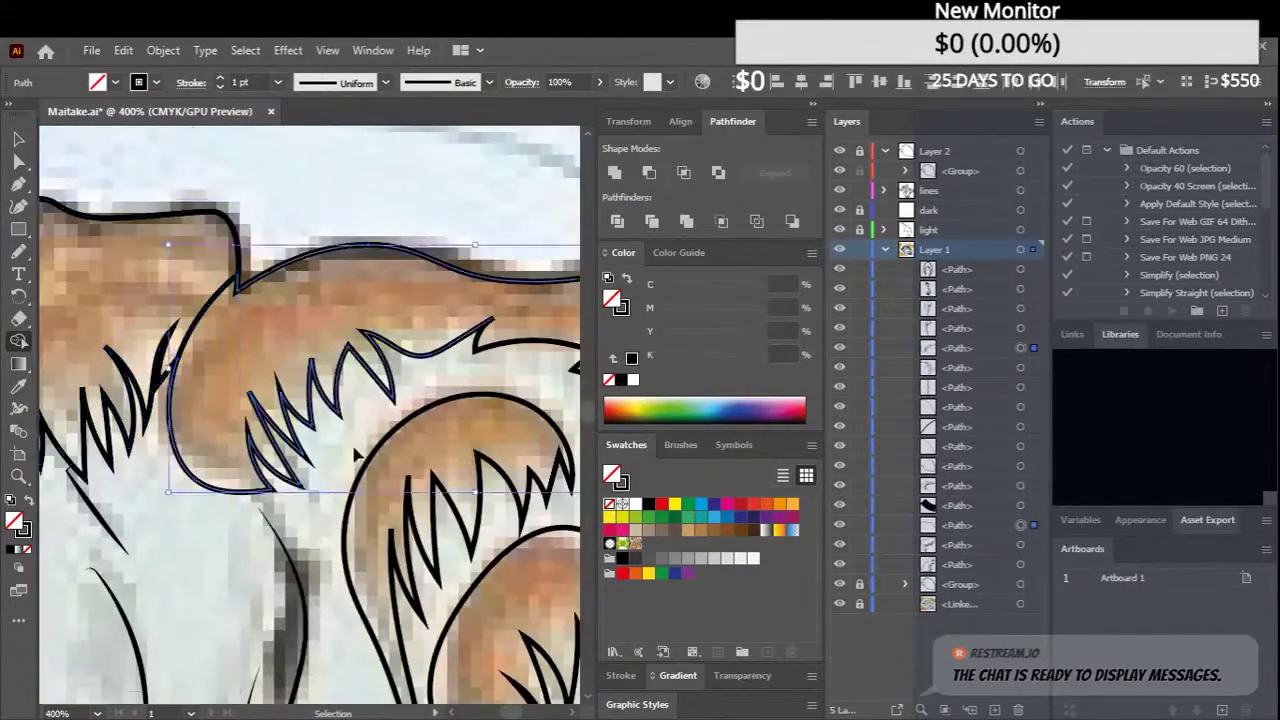
scroll(300, 340, up, 3)
shift+click(270, 335)
scroll(270, 335, up, 3)
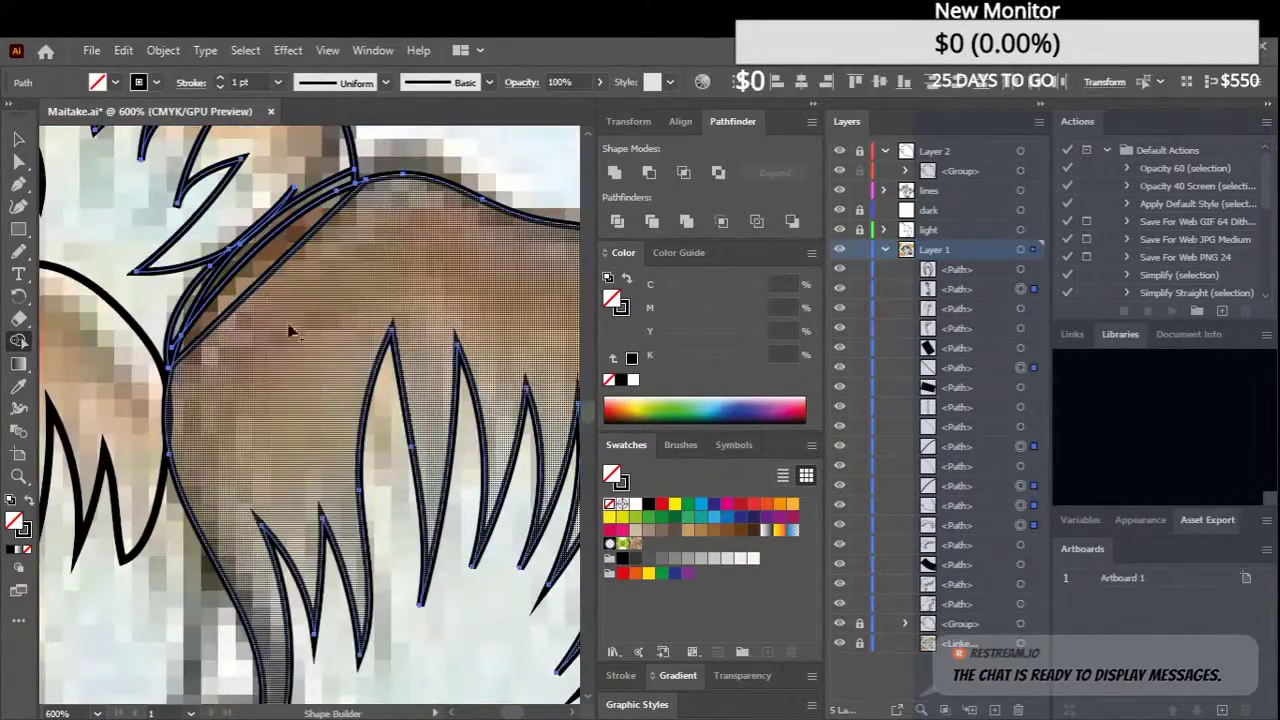
scroll(295, 215, up, 1)
scroll(220, 285, down, 3)
scroll(220, 285, down, 2)
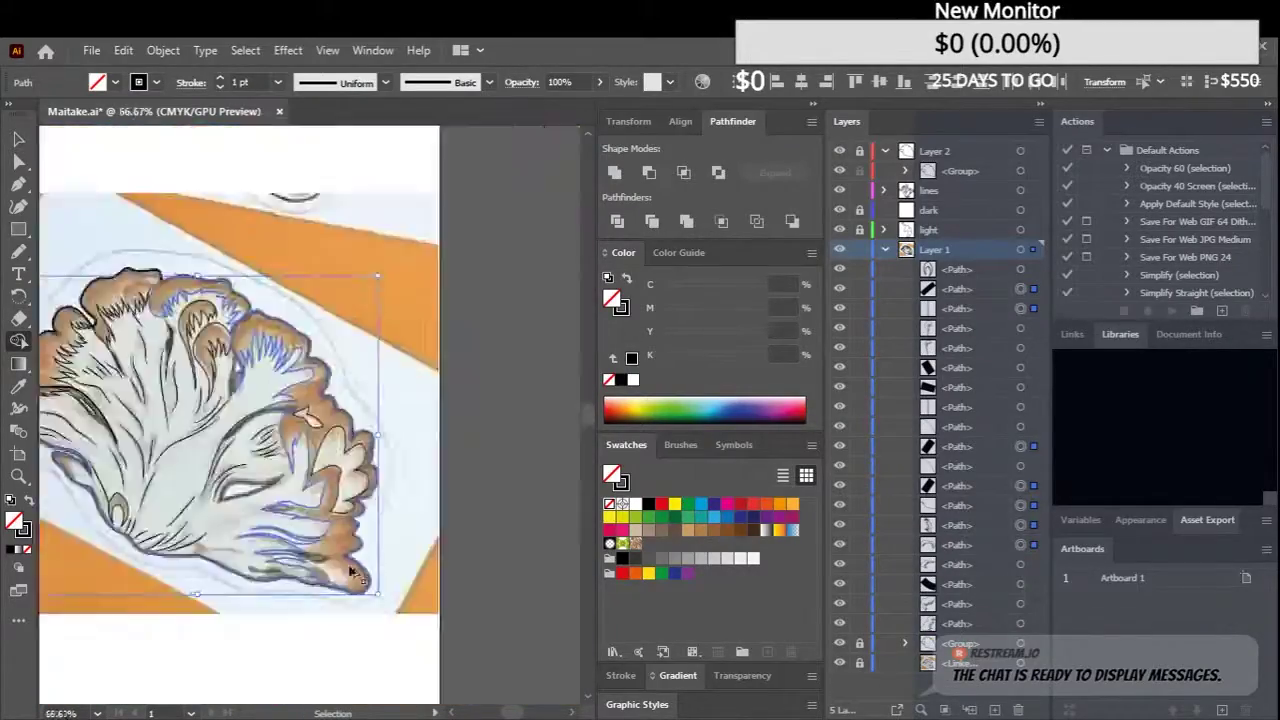
scroll(318, 566, up, 1)
scroll(318, 566, down, 2)
scroll(250, 500, down, 1)
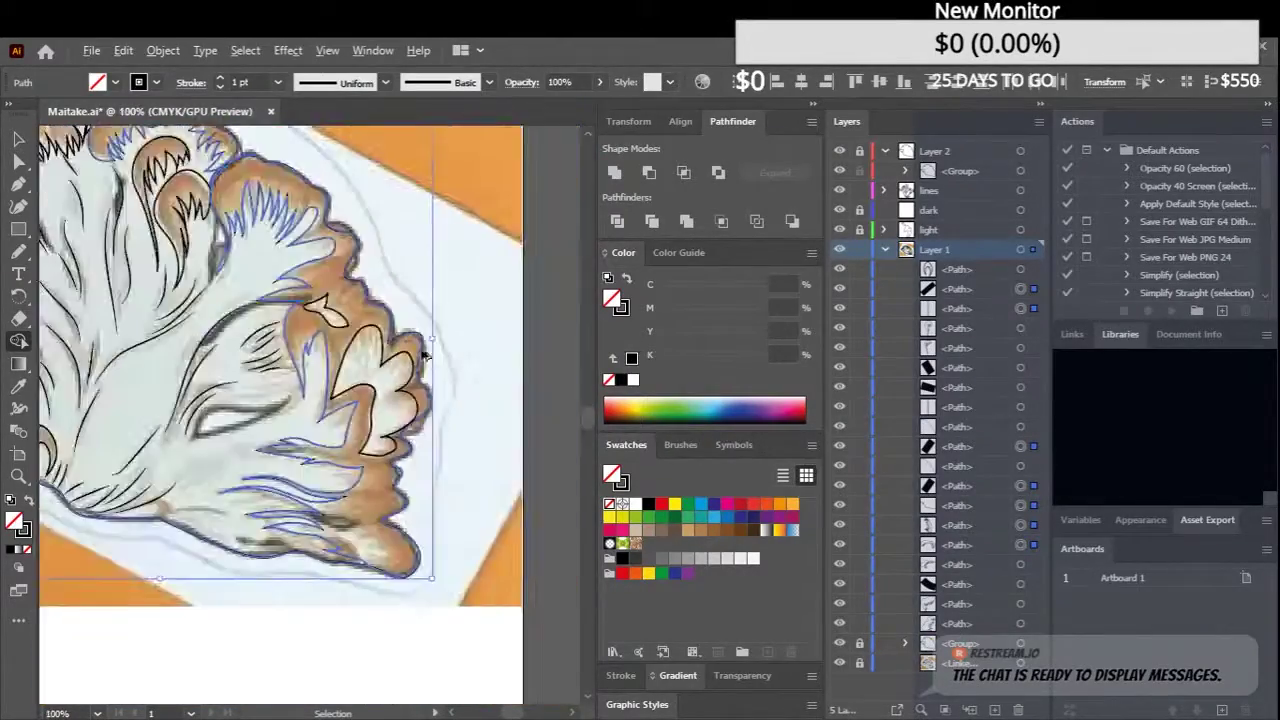
scroll(194, 471, down, 1)
key(ctrl+shift+a)
scroll(182, 408, up, 3)
scroll(160, 335, up, 1)
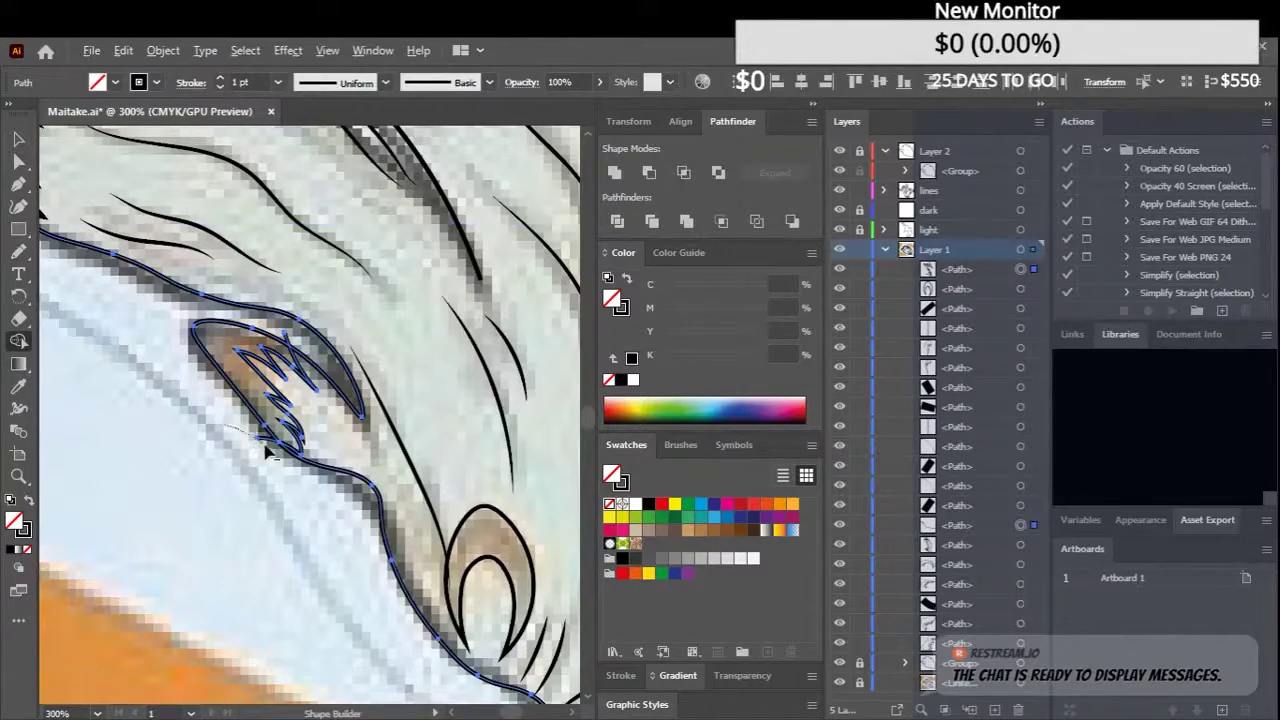
scroll(268, 452, down, 1)
scroll(268, 452, up, 1)
scroll(383, 591, down, 3)
scroll(398, 505, down, 1)
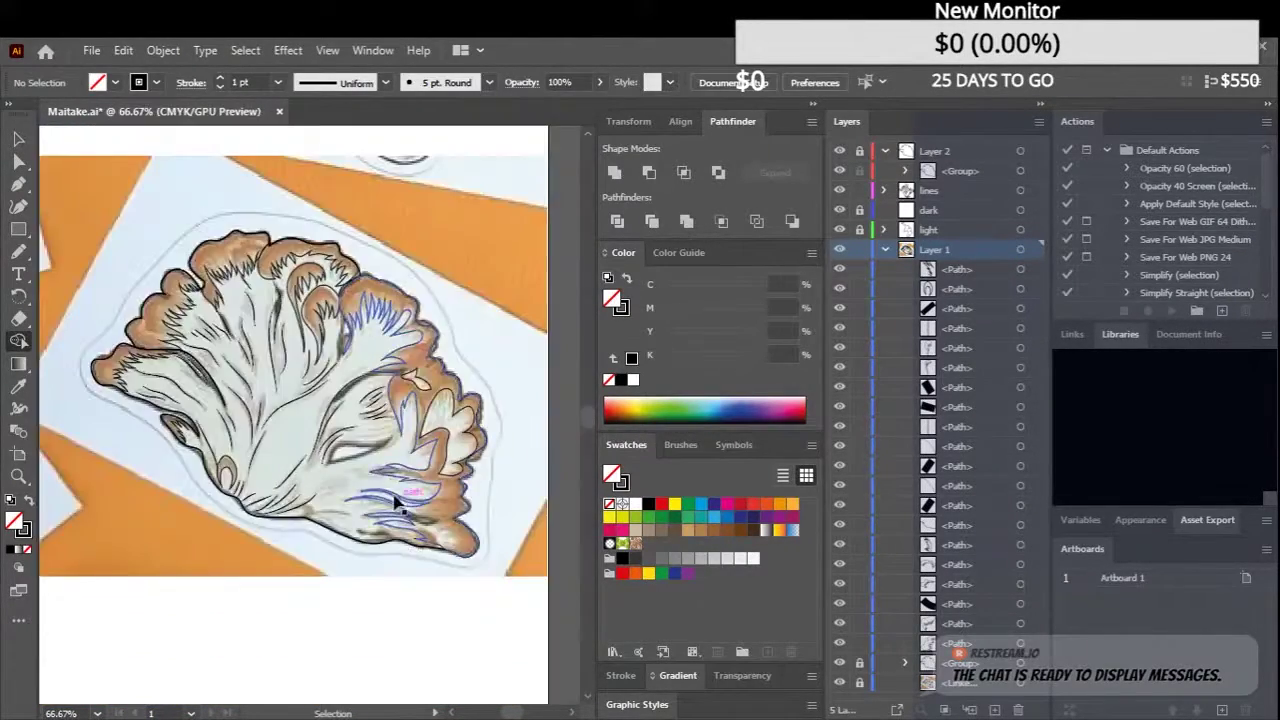
scroll(398, 505, up, 3)
Make the light layer active and scroll to the mushroom's lower edge
click(868, 200)
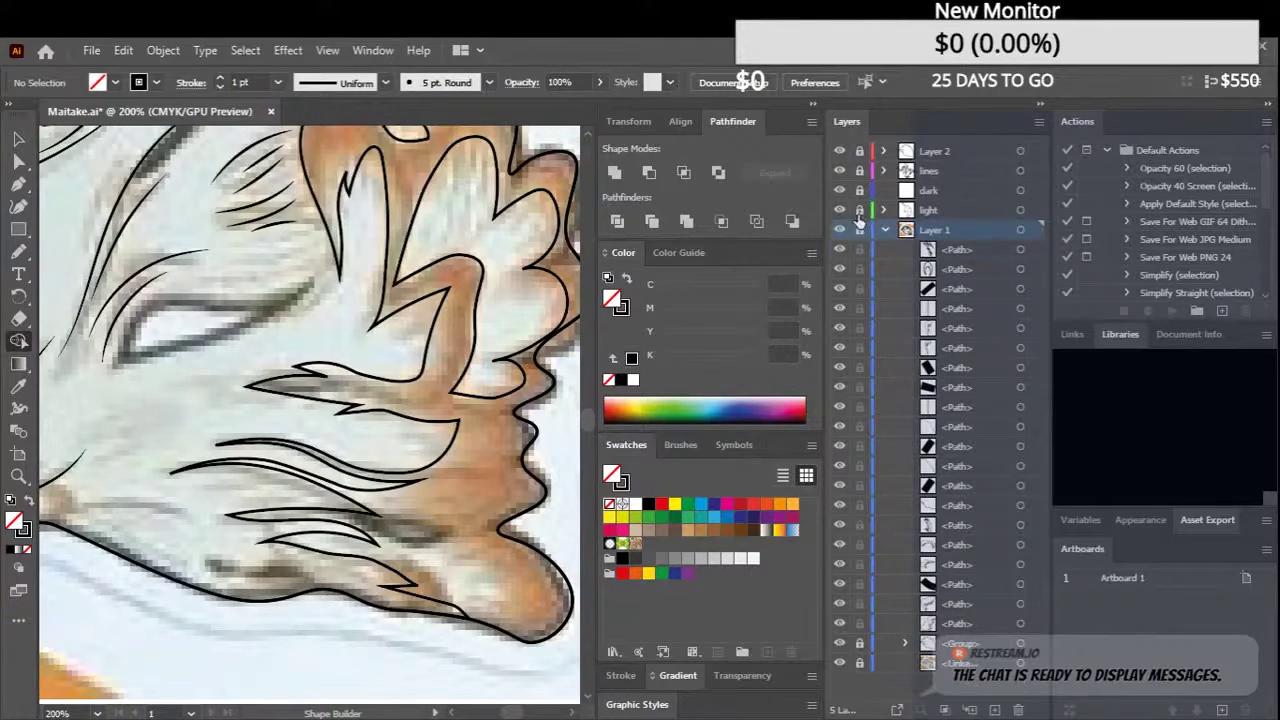
key(n)
scroll(389, 374, down, 3)
scroll(337, 378, down, 3)
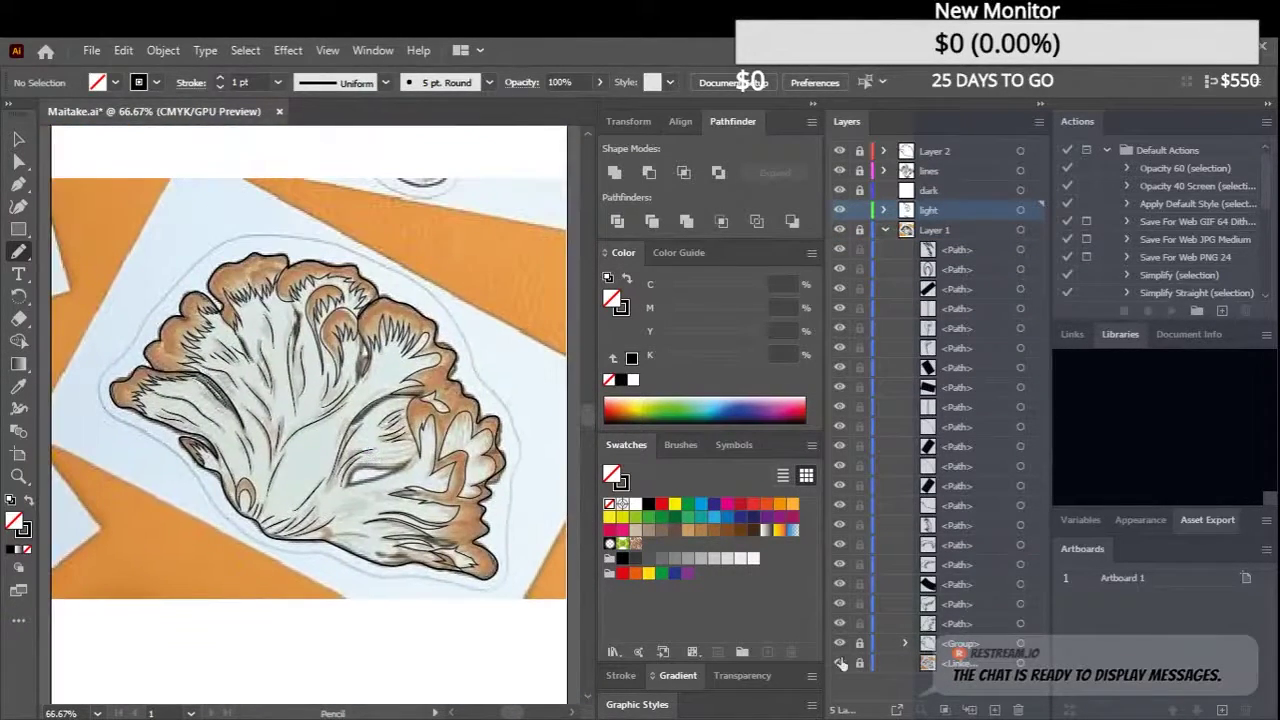
scroll(326, 480, up, 1)
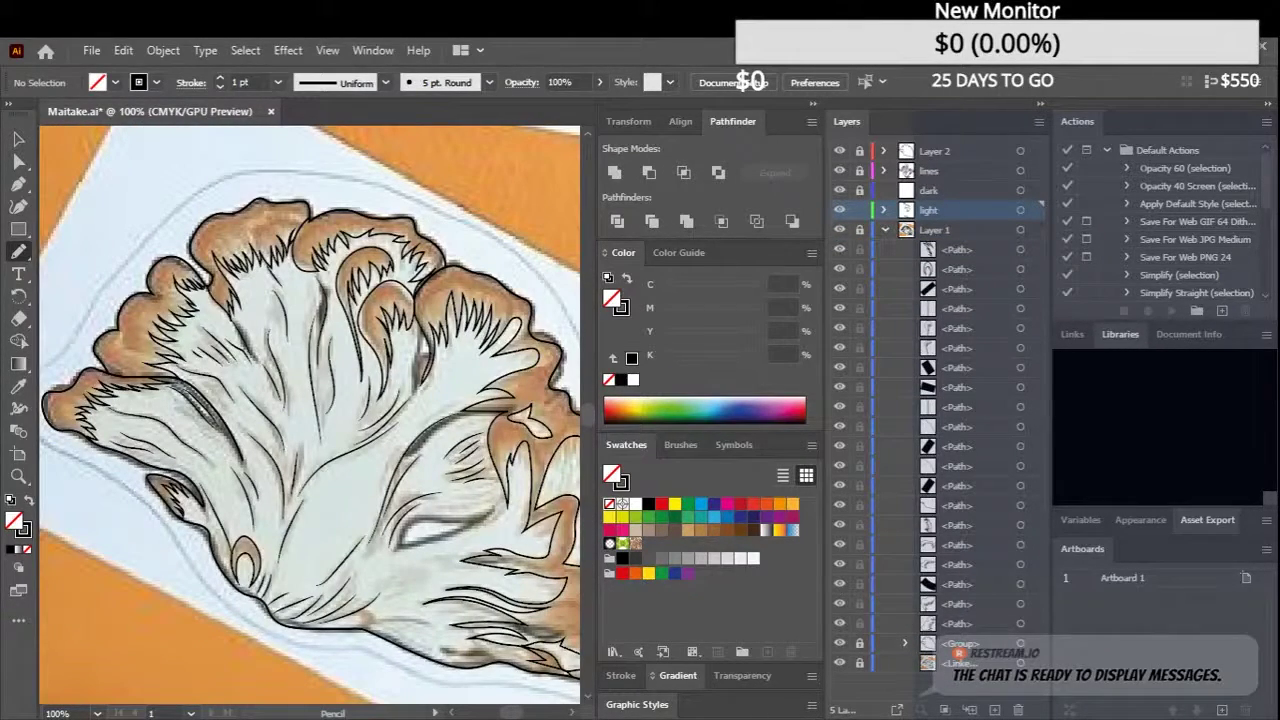
scroll(345, 405, up, 2)
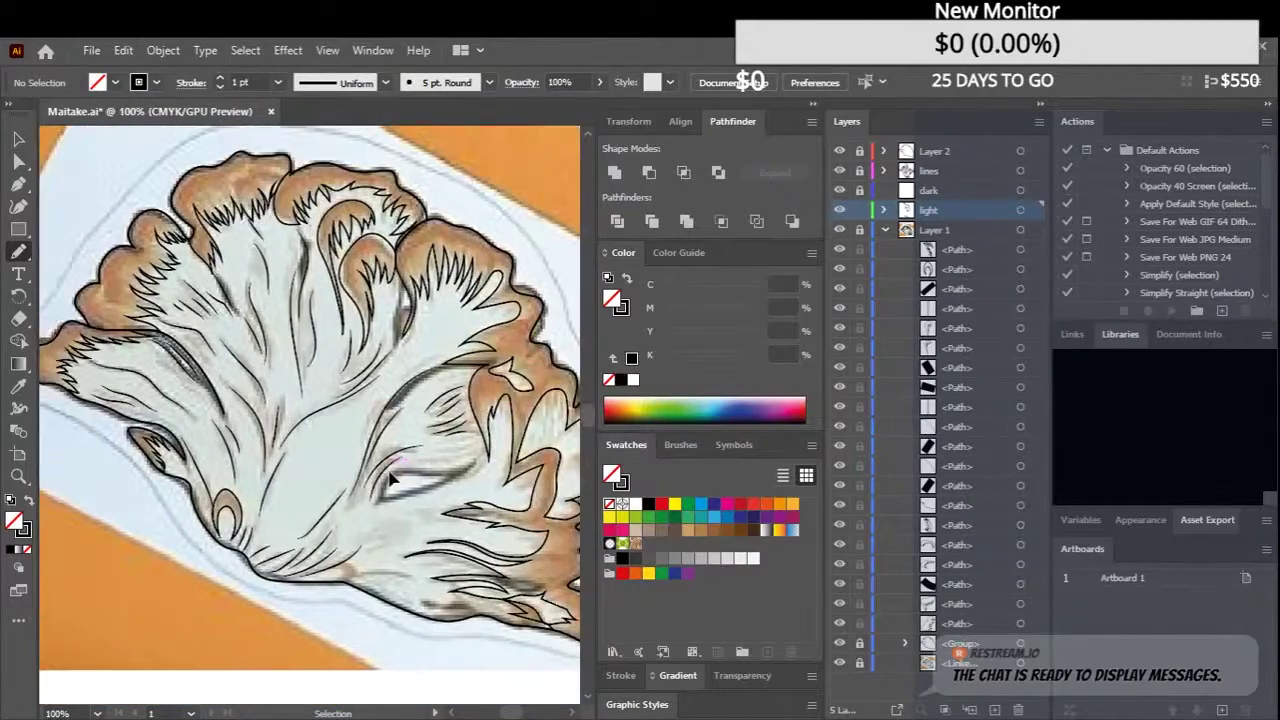
scroll(460, 600, down, 5)
scroll(350, 400, down, 2)
key(v)
Draw a new freehand Pencil outline along the mushroom's bottom edge
scroll(348, 398, up, 3)
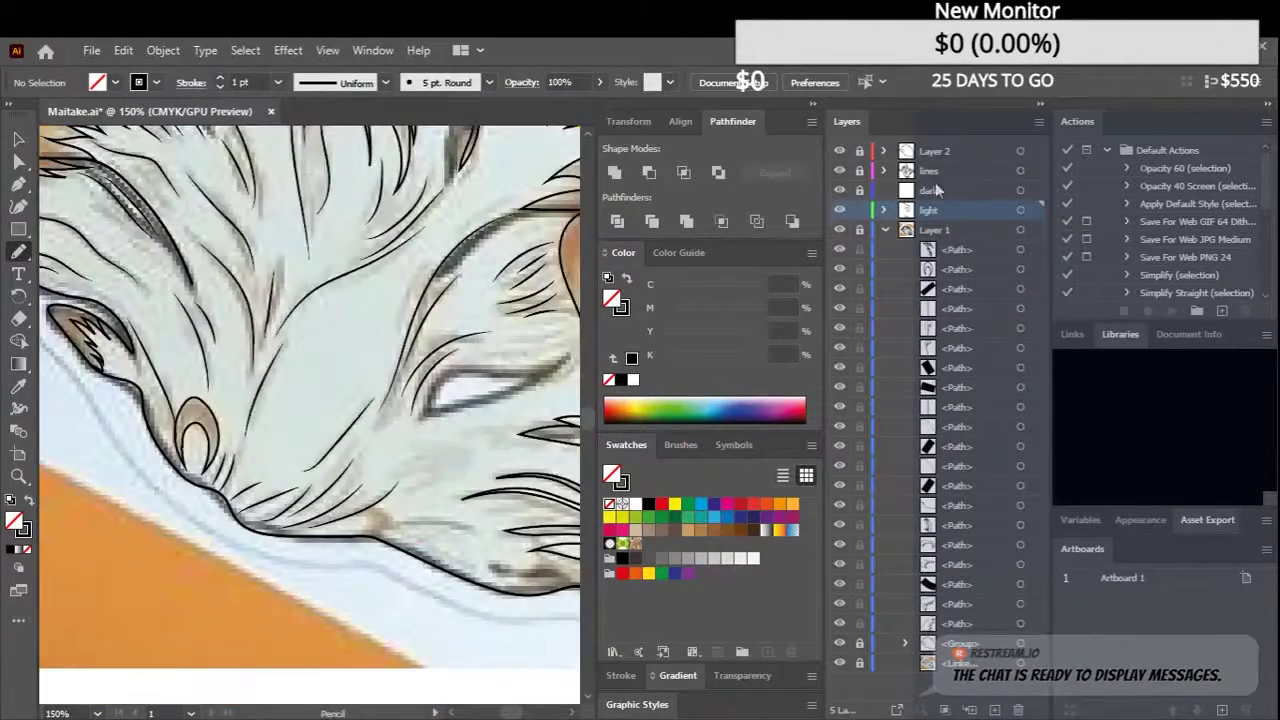
scroll(240, 388, down, 1)
key(n)
scroll(305, 383, down, 1)
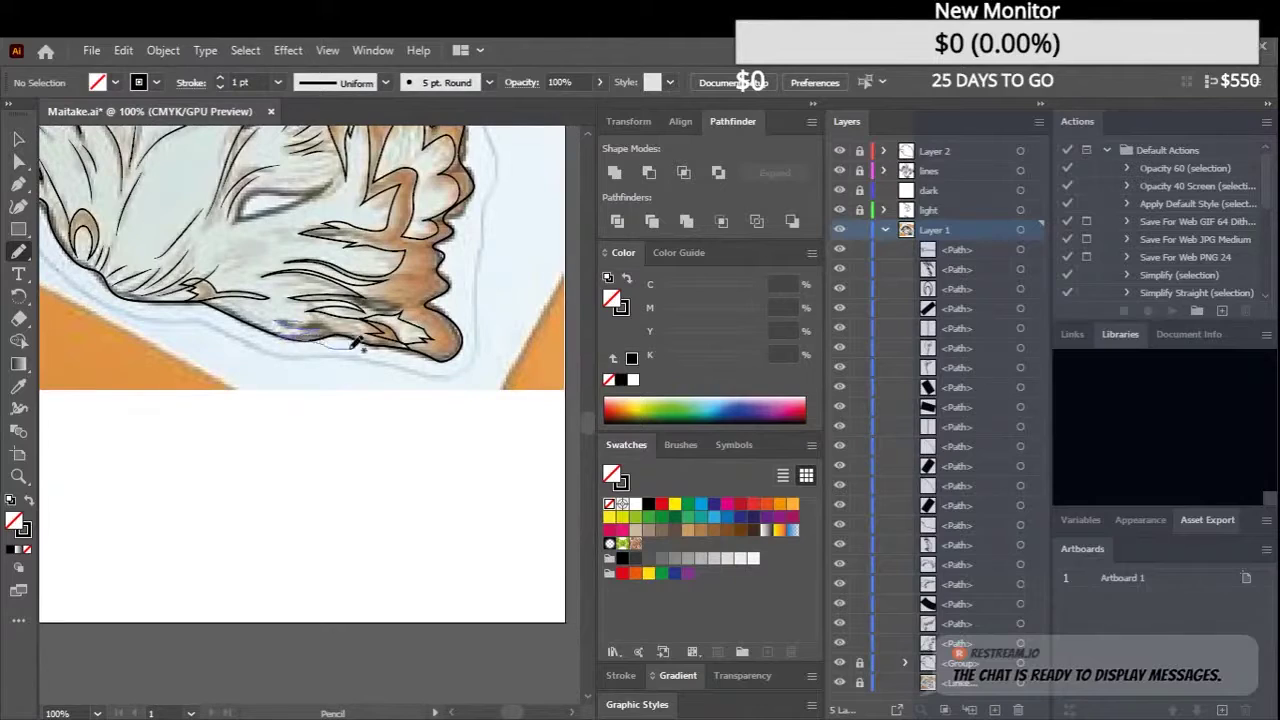
drag(355, 343, 330, 312)
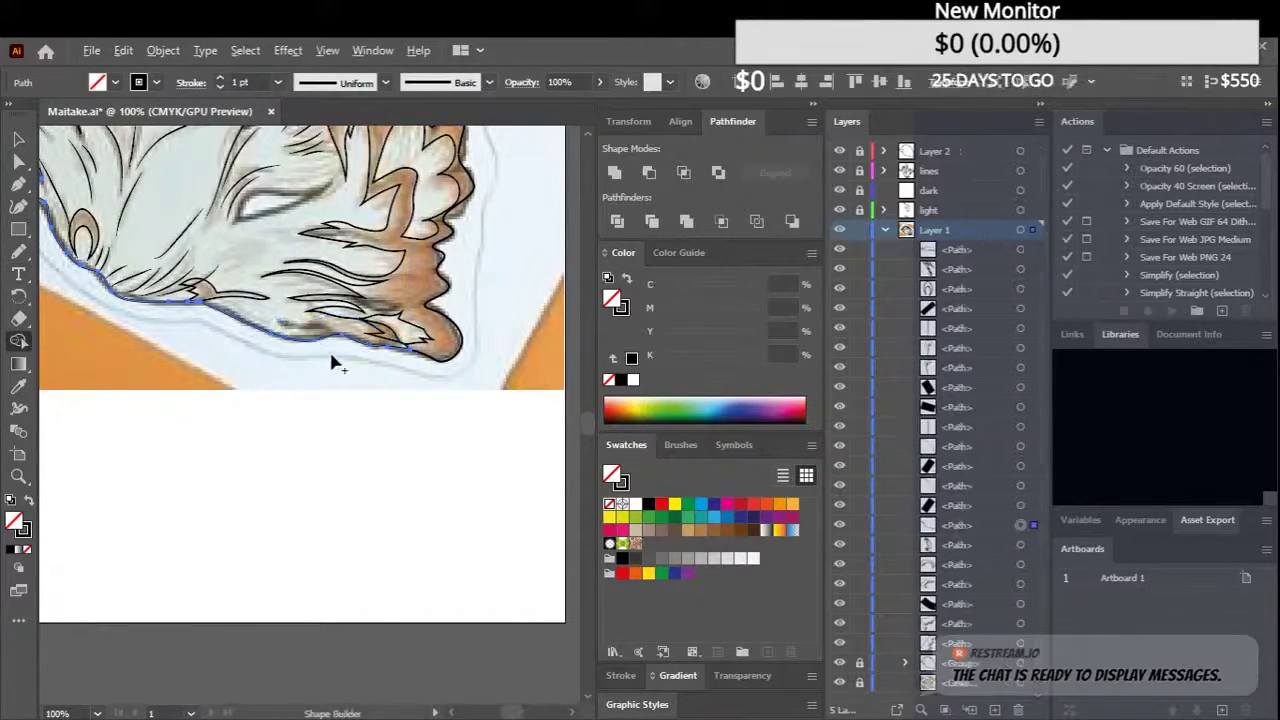
scroll(330, 352, up, 4)
scroll(274, 314, down, 3)
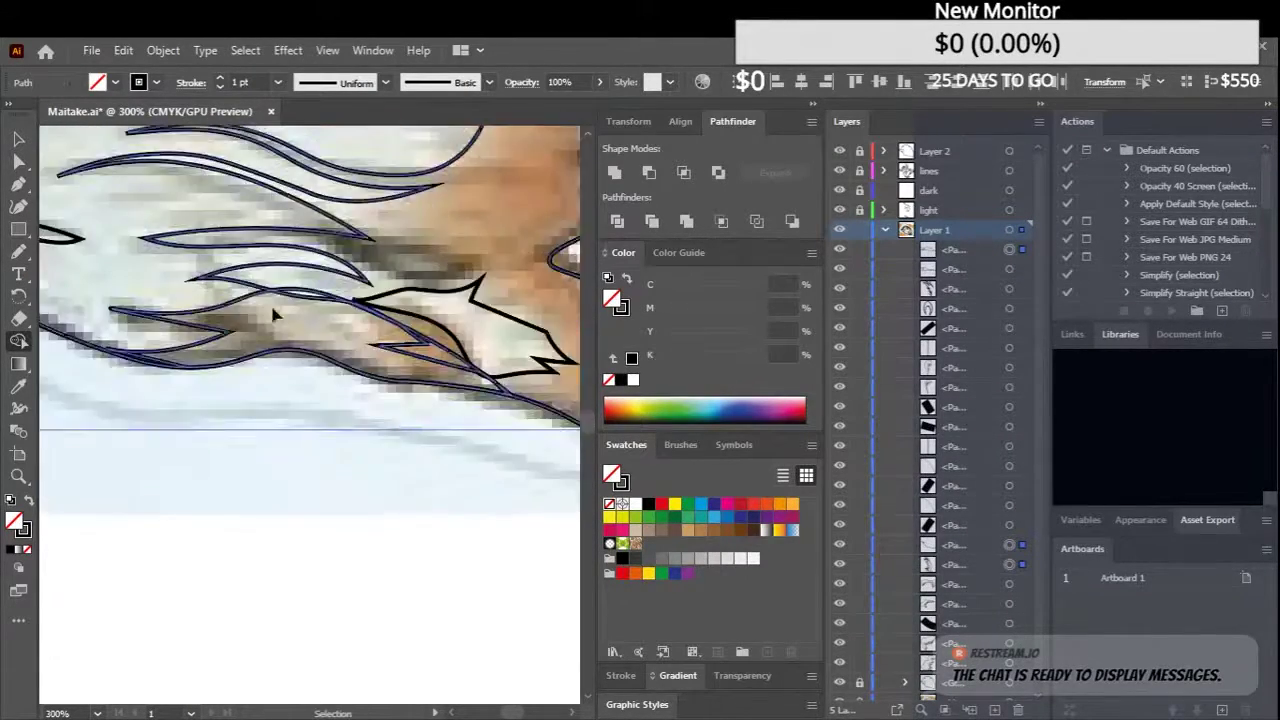
scroll(386, 451, down, 3)
scroll(386, 451, up, 2)
Select the new edge path and an edge shape on the right side
click(1020, 408)
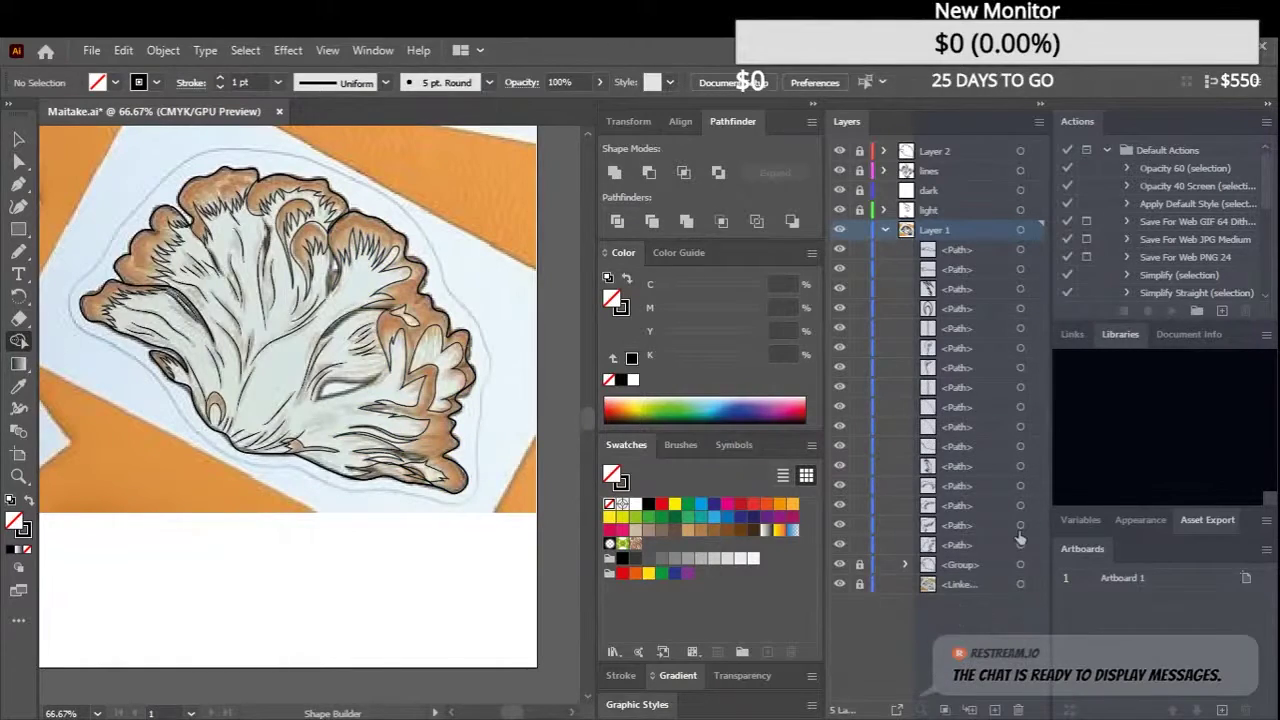
scroll(405, 290, up, 2)
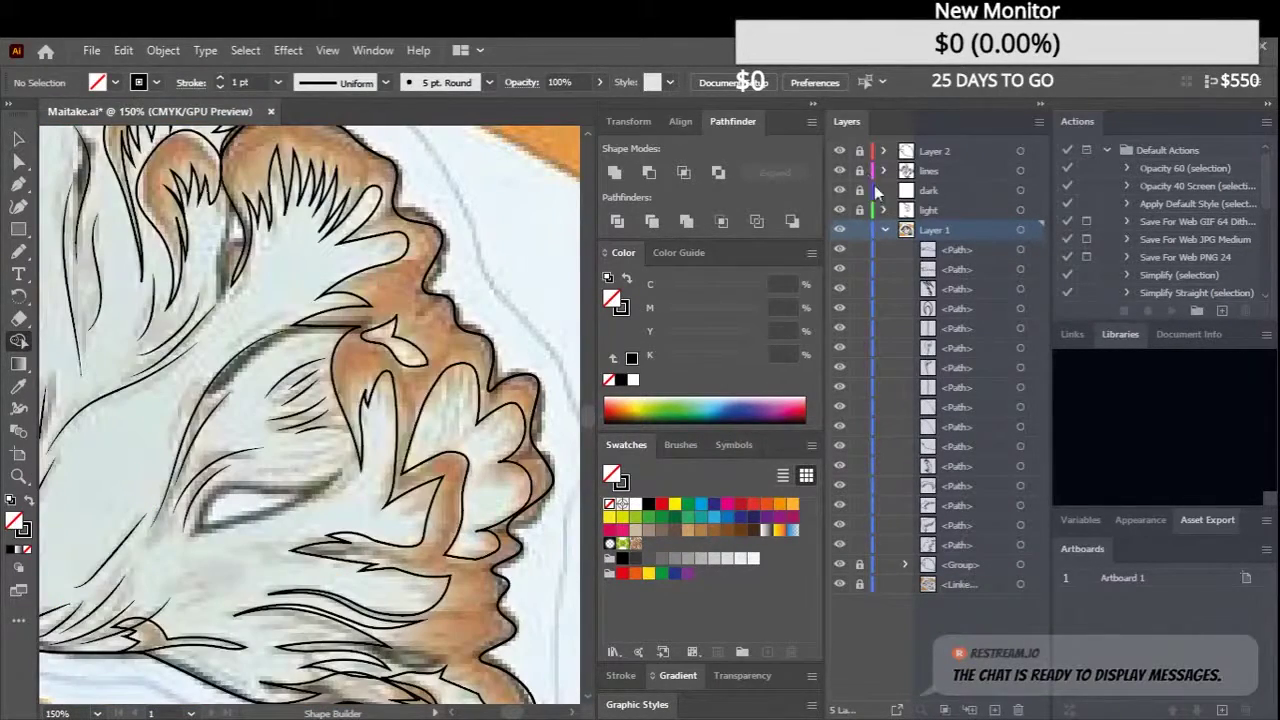
click(405, 540)
Select the cap edge shapes on the left side of the mushroom
key(i)
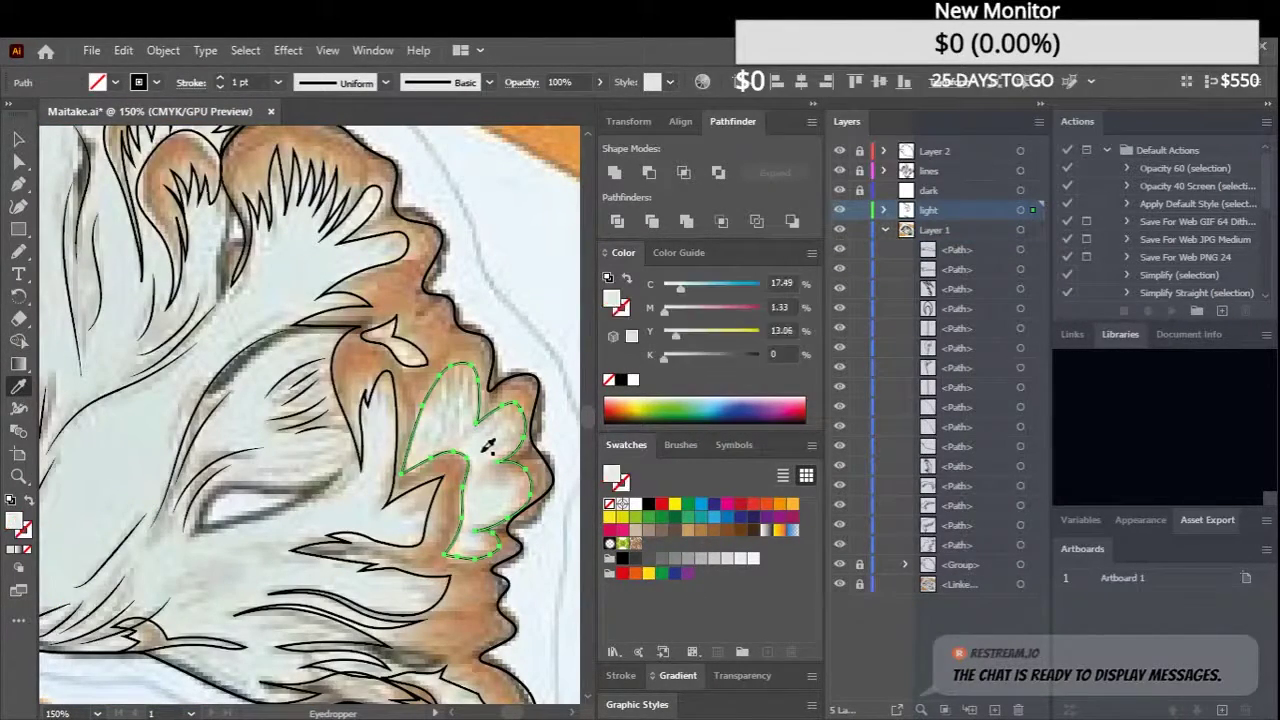
scroll(488, 447, down, 2)
click(280, 200)
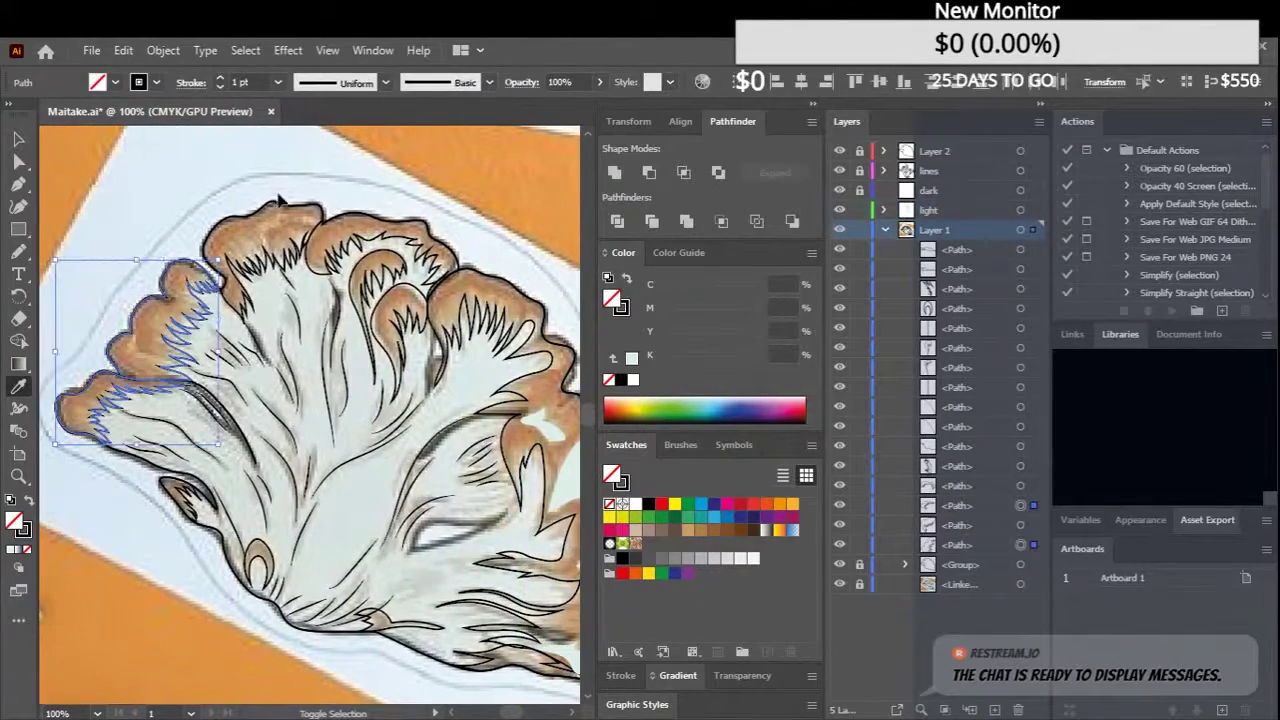
scroll(280, 200, down, 2)
scroll(248, 330, up, 2)
click(248, 330)
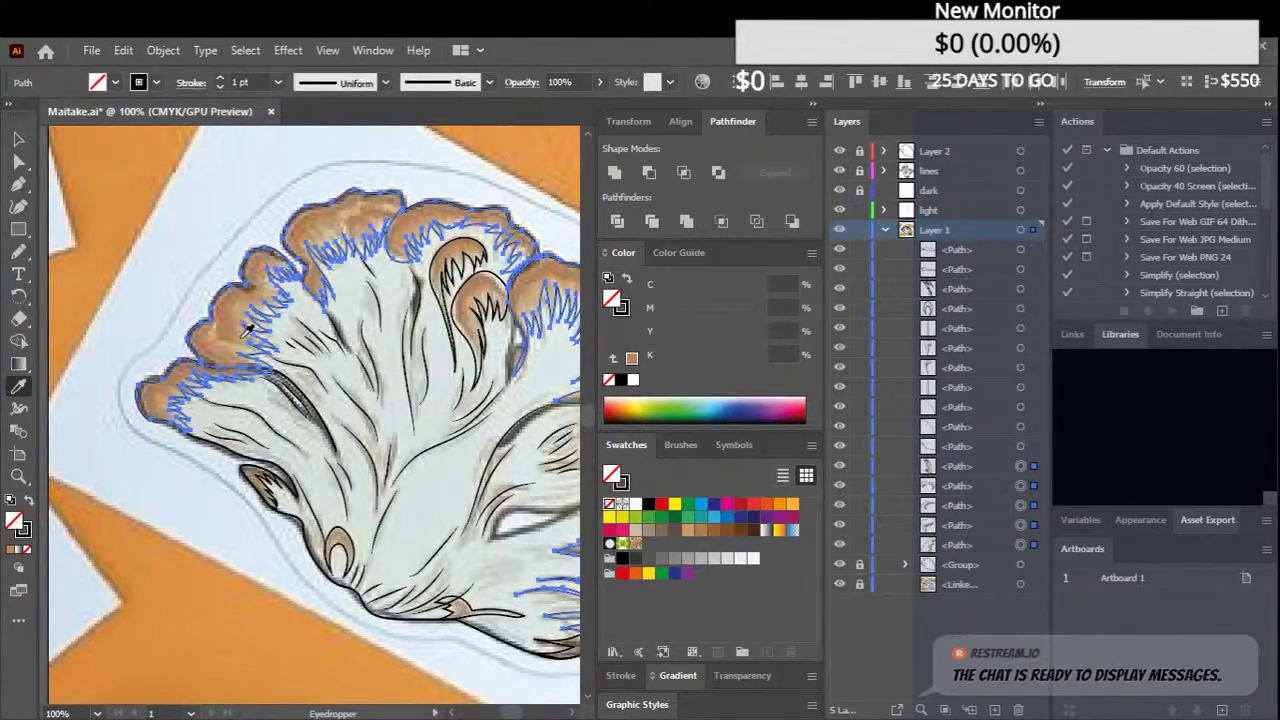
Try several swatch fills, then fill the cap edges bright orange (M 55.69%, Y 88.24%) and deselect
click(674, 503)
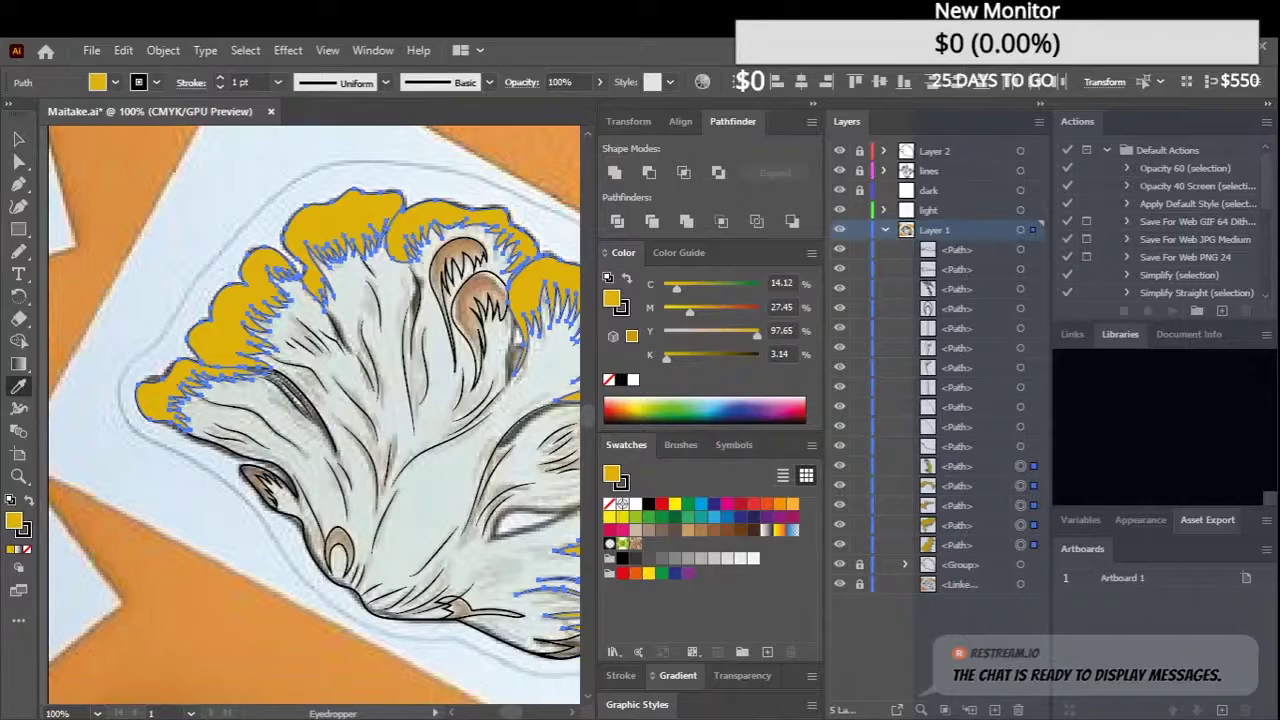
scroll(178, 334, up, 1)
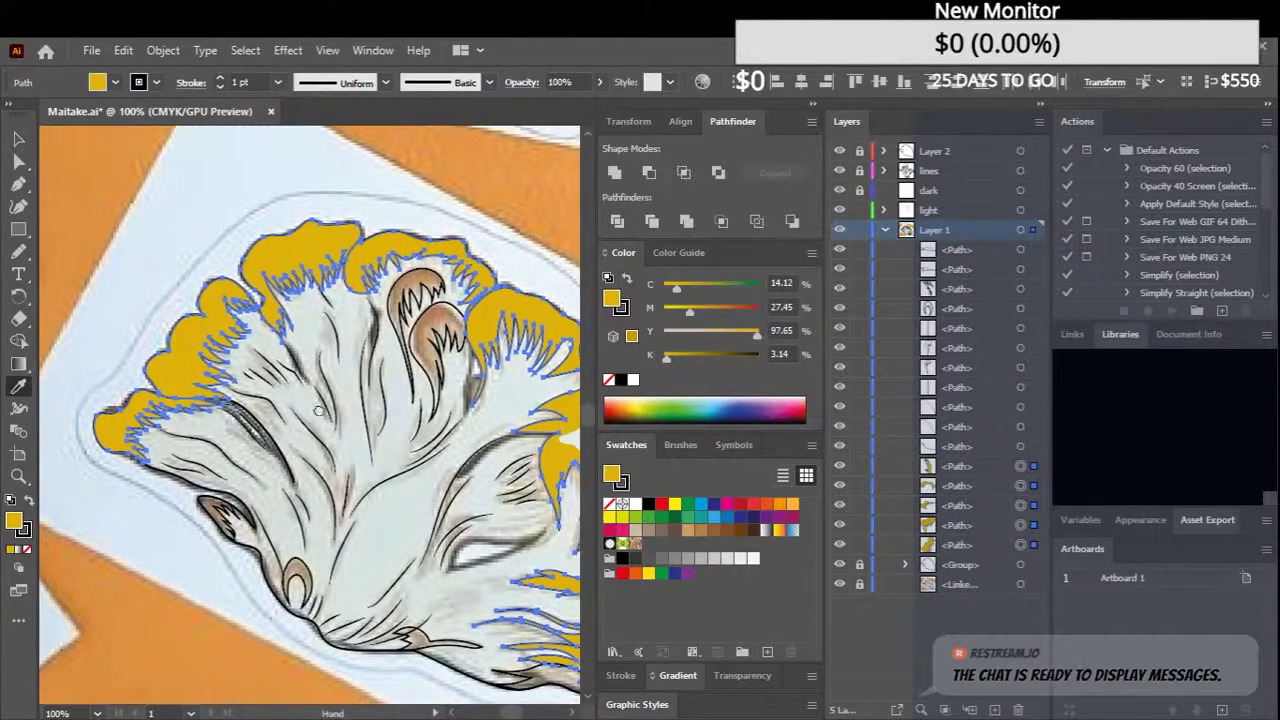
click(775, 512)
click(753, 504)
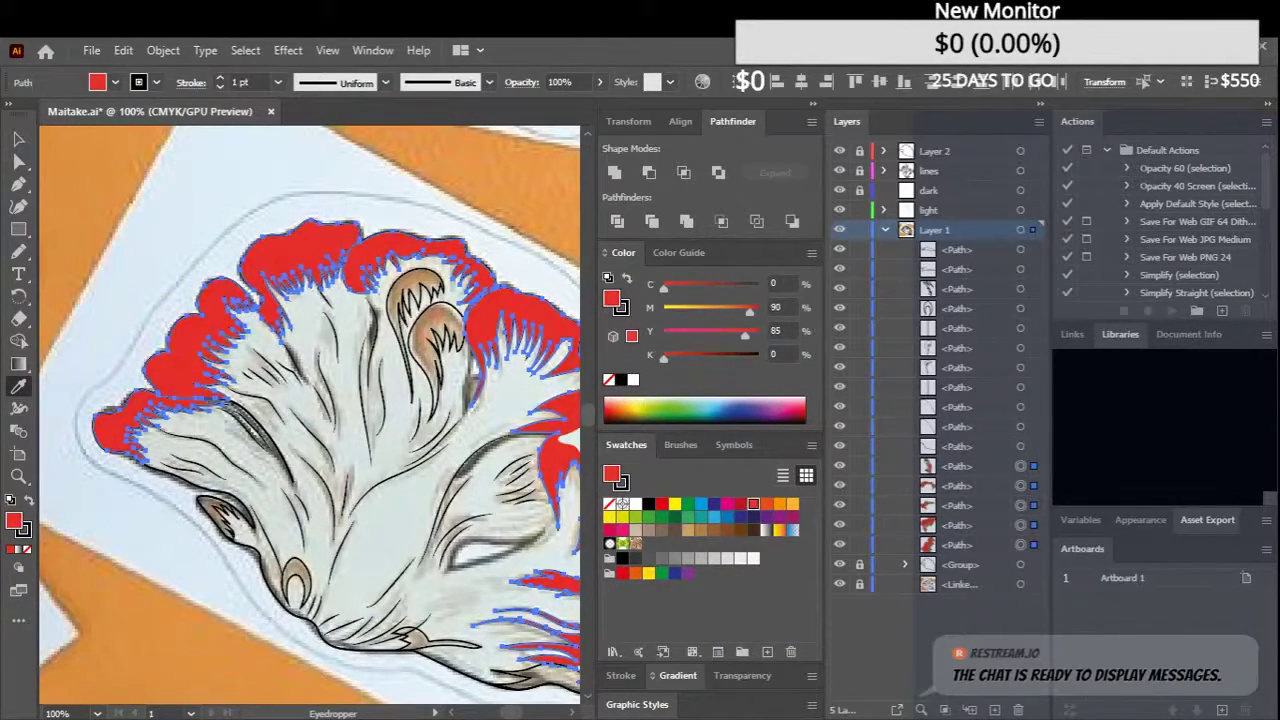
click(779, 505)
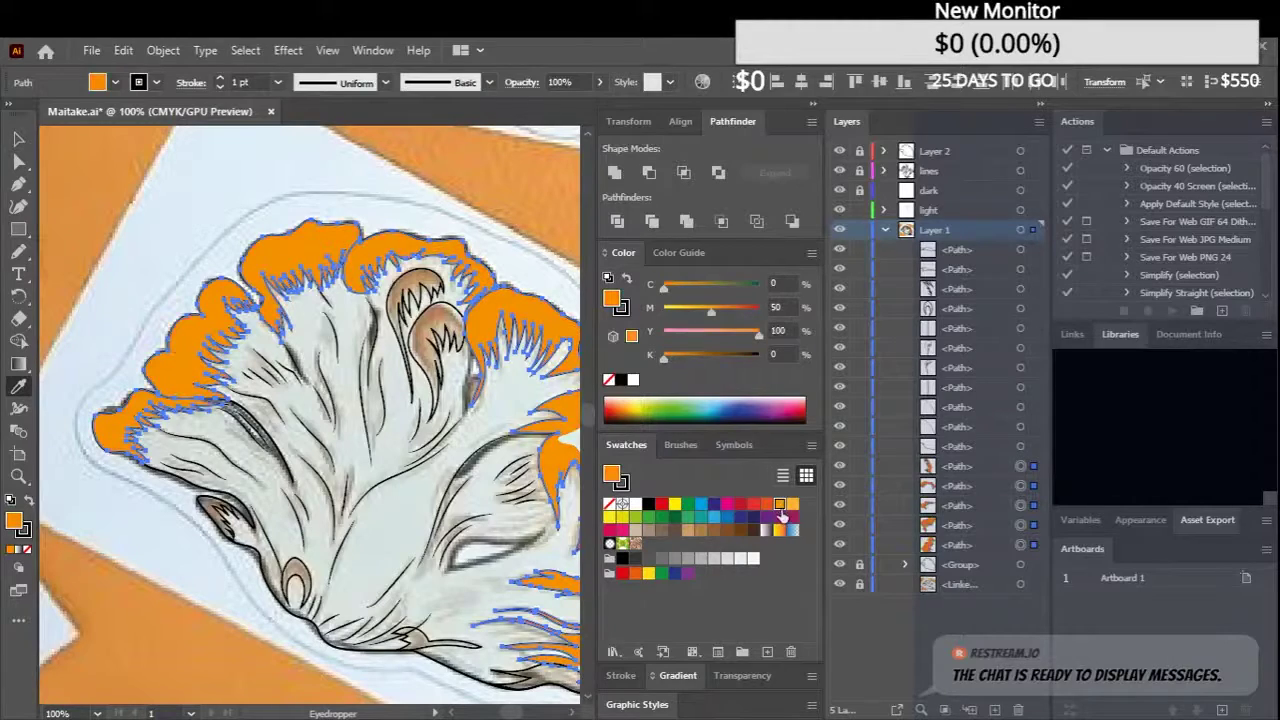
scroll(251, 600, down, 2)
click(753, 504)
click(700, 530)
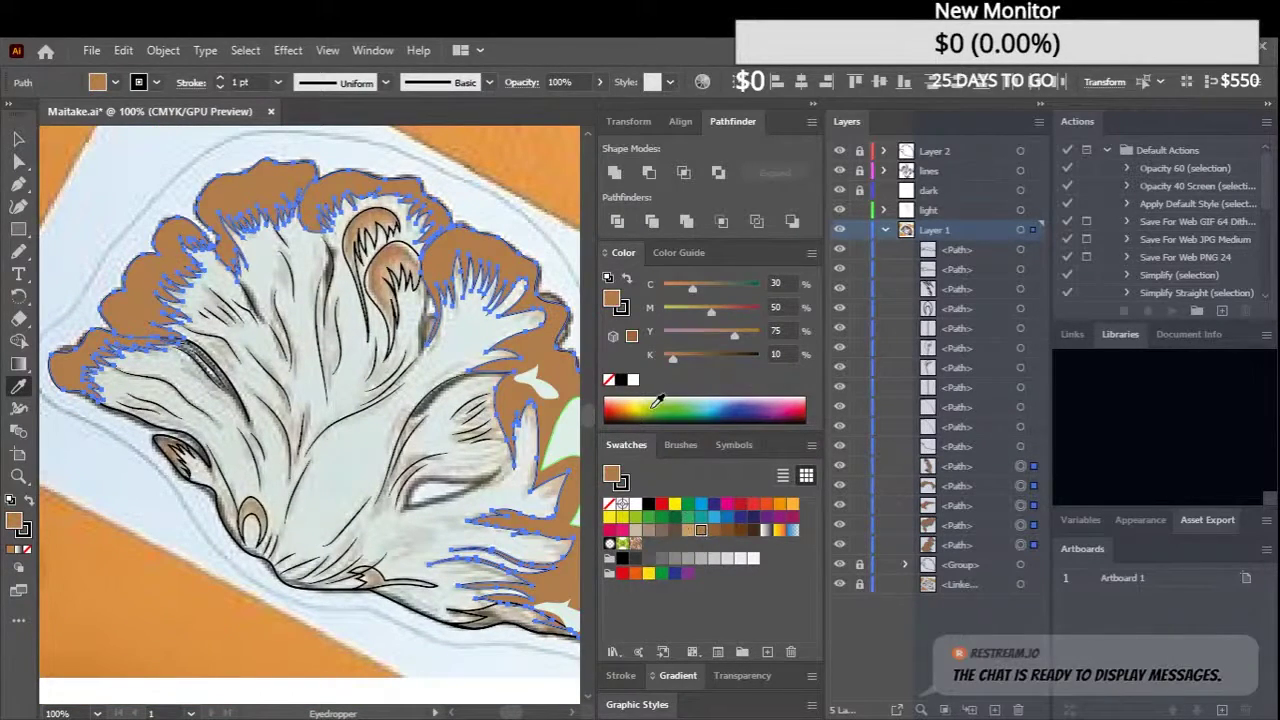
drag(658, 400, 630, 400)
key(ctrl+shift+a)
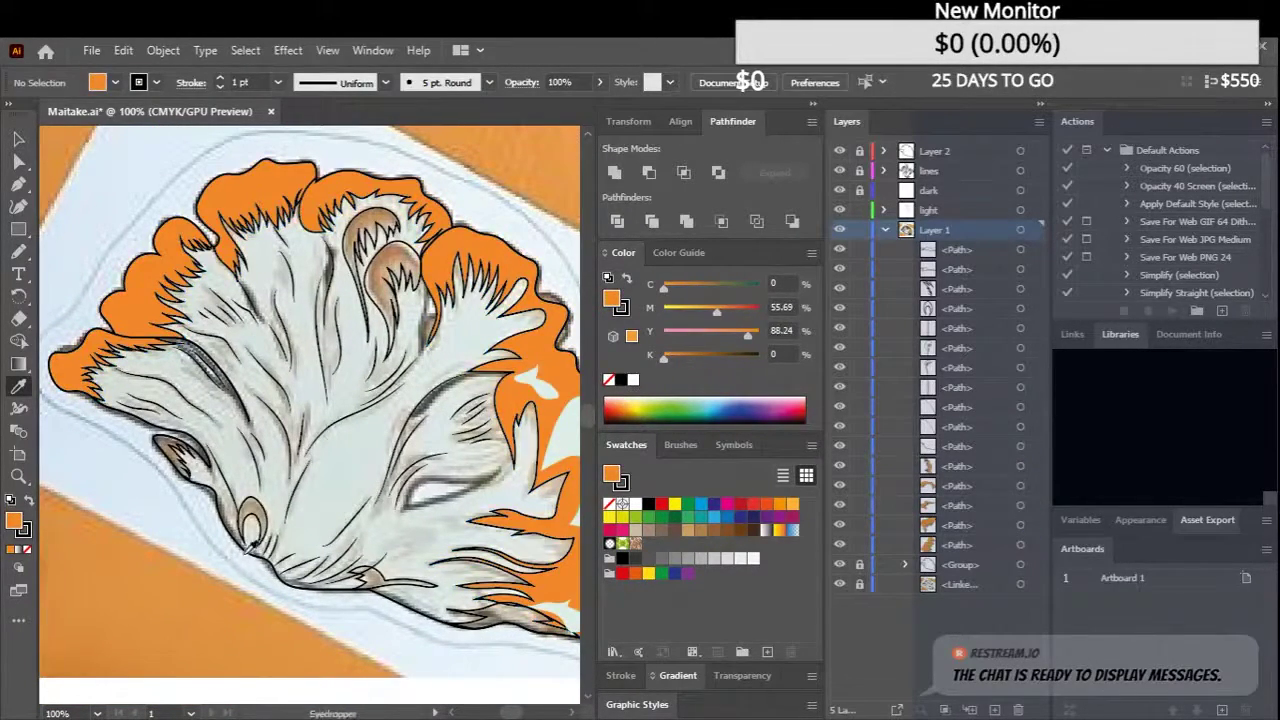
Select the inner cap shape near the top and zoom out
scroll(250, 545, down, 1)
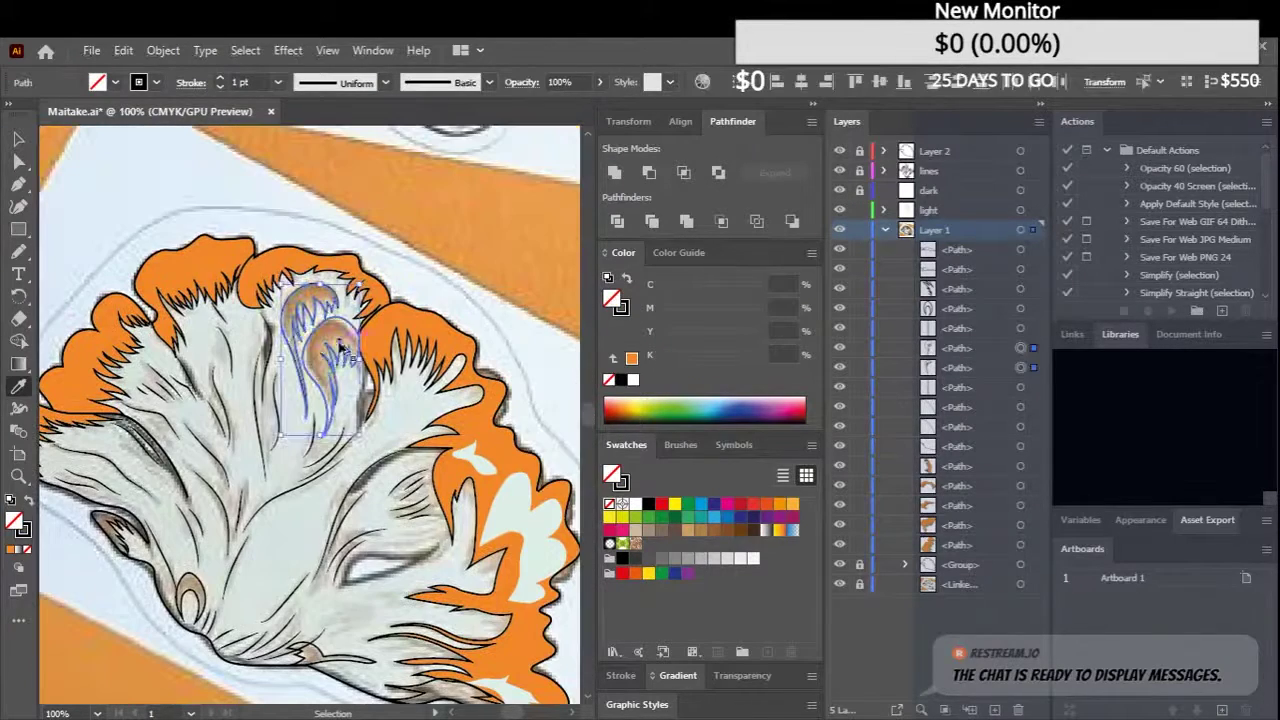
click(109, 271)
key(ctrl+minus)
Set the body-fill group's fill to light grey K 10% and deselect it
click(1020, 566)
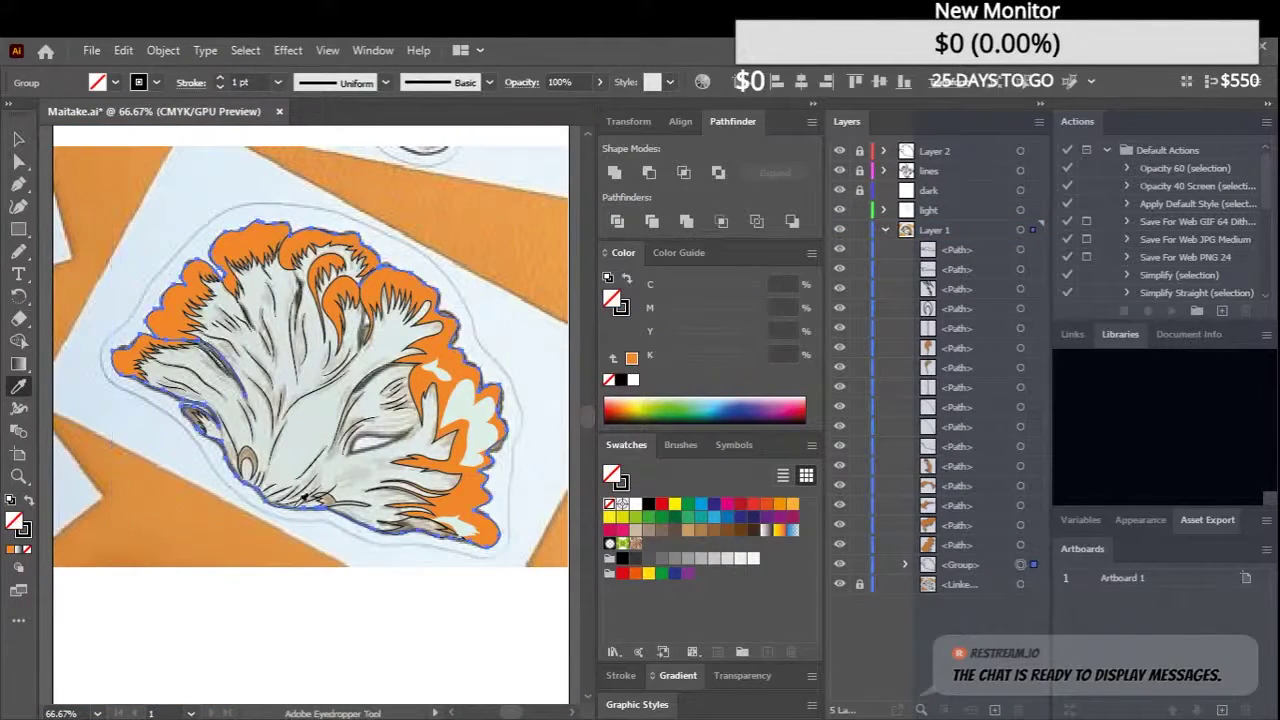
key(shift+m)
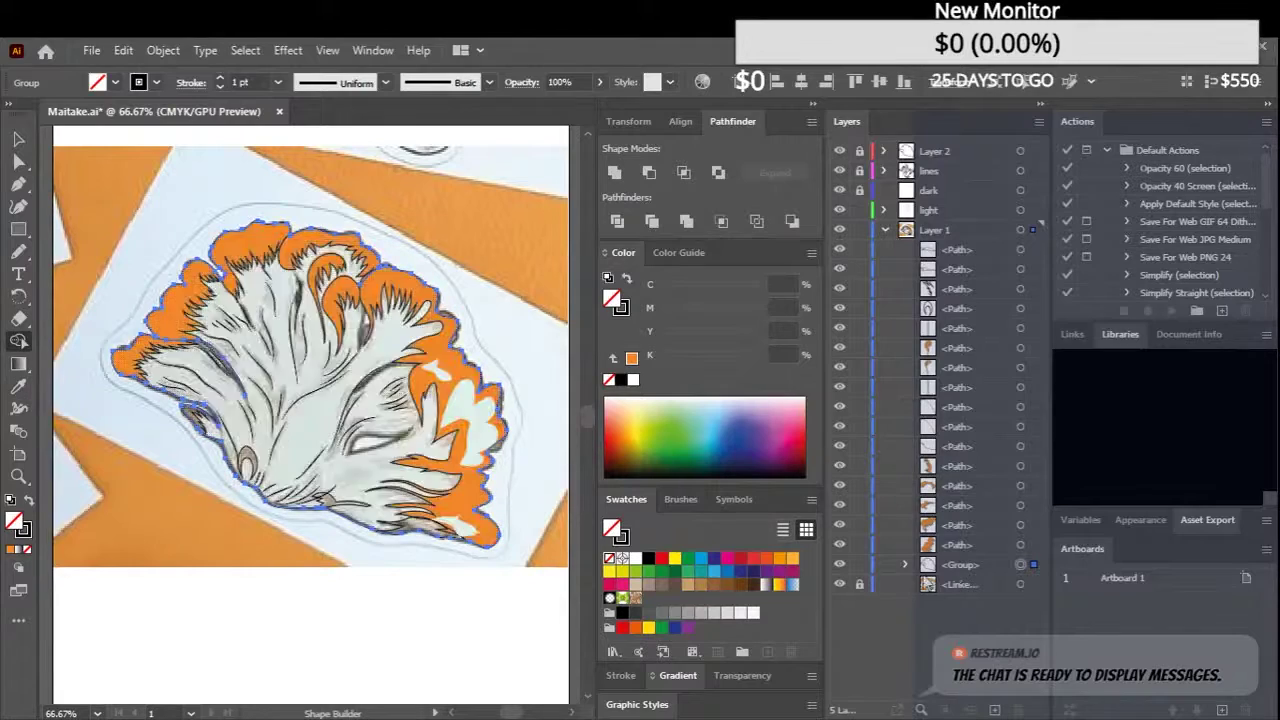
click(740, 612)
key(ctrl+shift+a)
key(b)
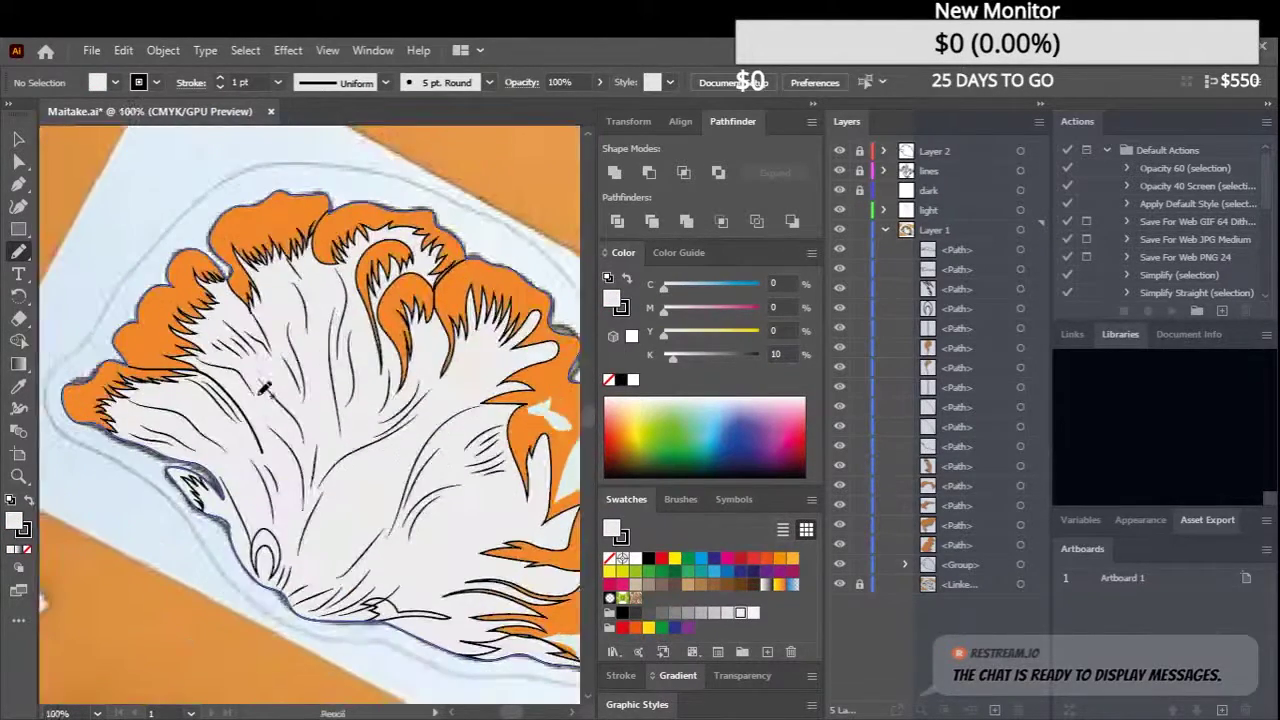